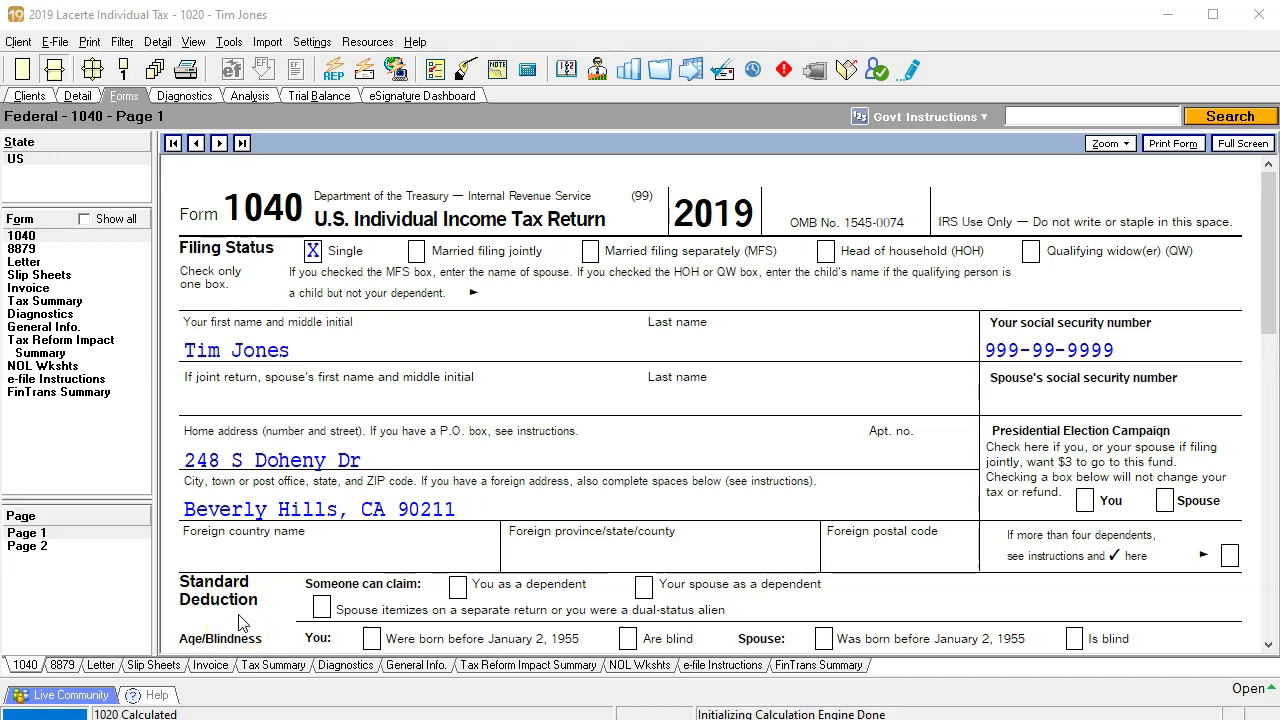
Compare page 1 of Form 1040 in Lacerte with the Tax Formula sheet of TAX Worksheet.xlsx in Excel.
{"action": "left_click", "coordinate": [472, 547]}
{"action": "key", "text": "alt+Tab"}
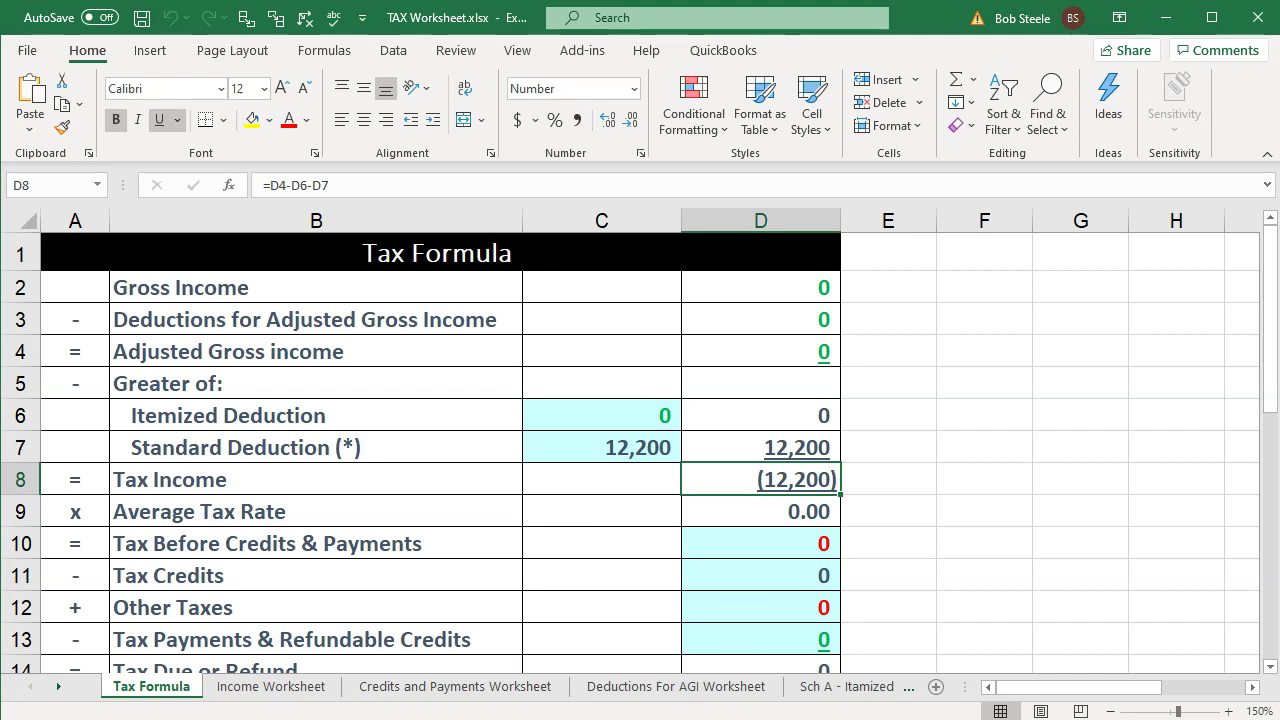
{"action": "key", "text": "alt+Tab"}
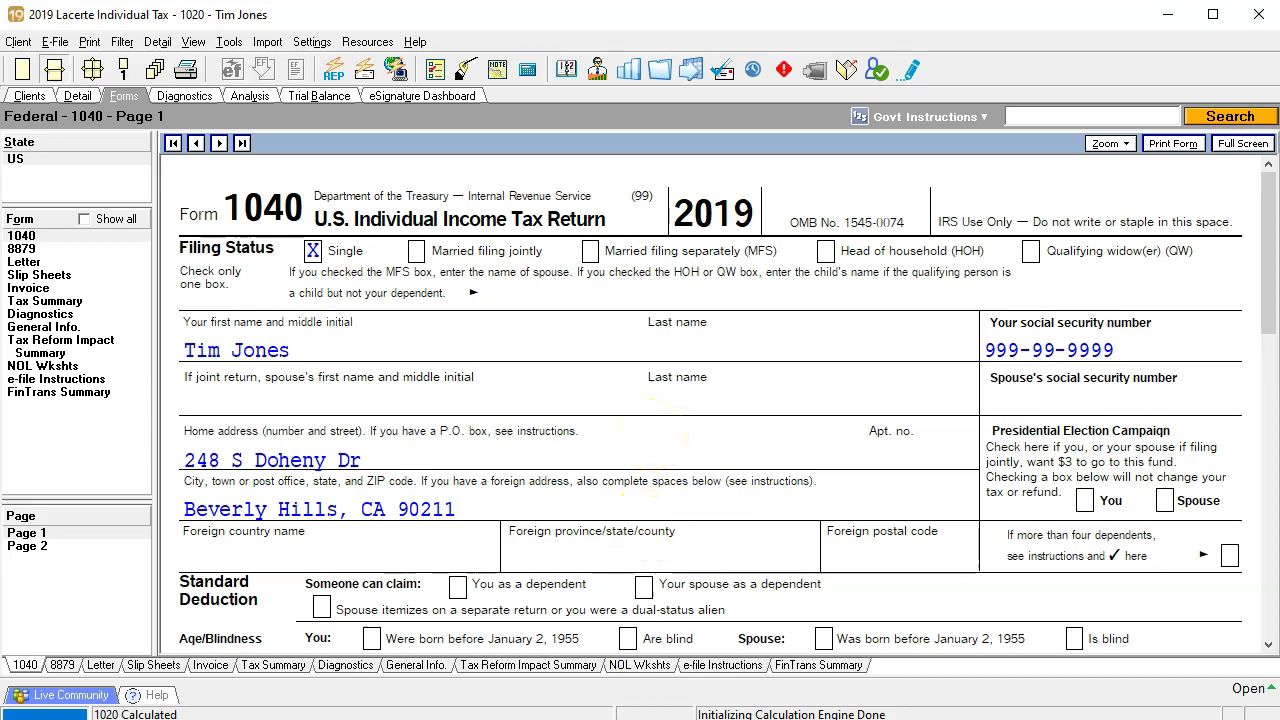
{"action": "key", "text": "alt+Tab"}
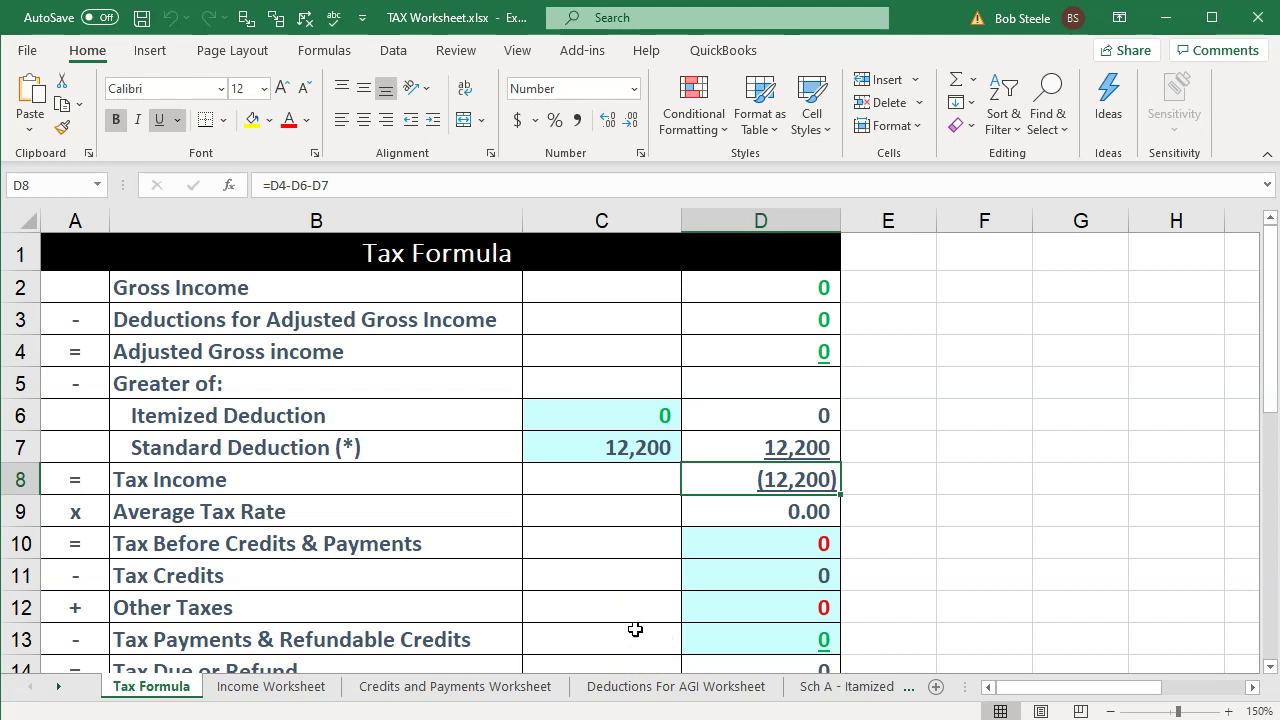
{"action": "key", "text": "alt+Tab"}
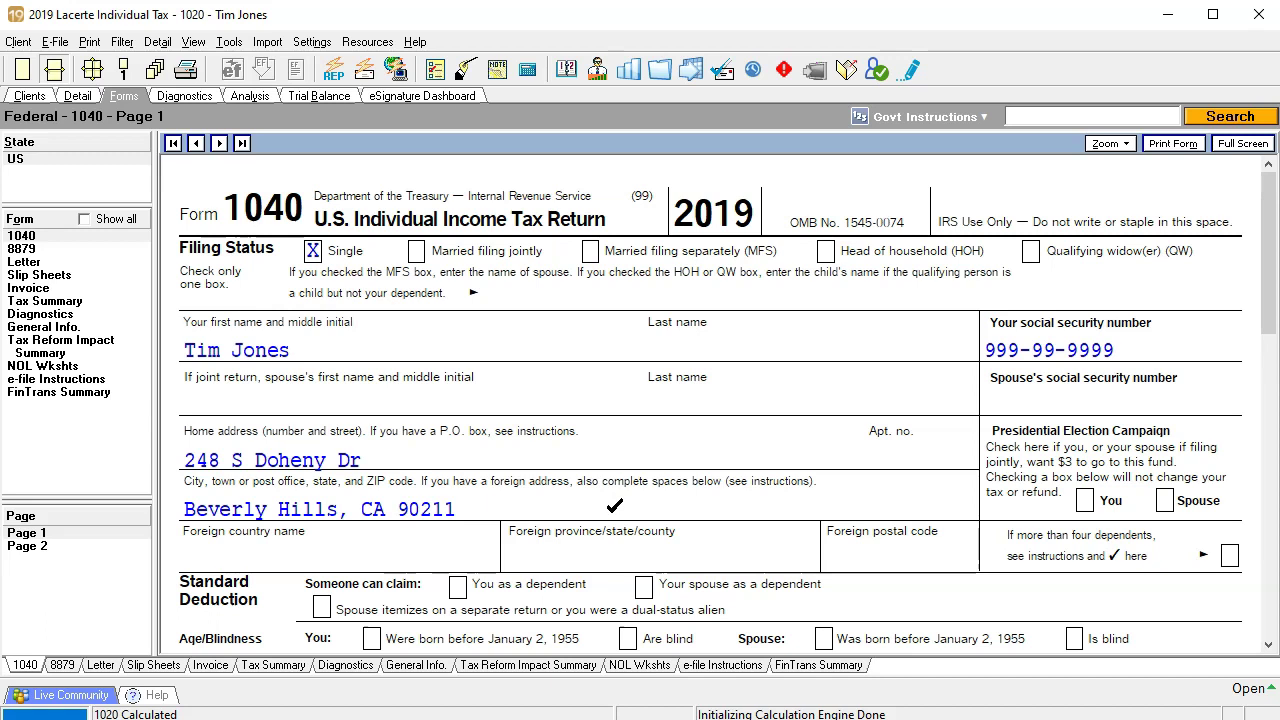
{"action": "left_click", "coordinate": [650, 712]}
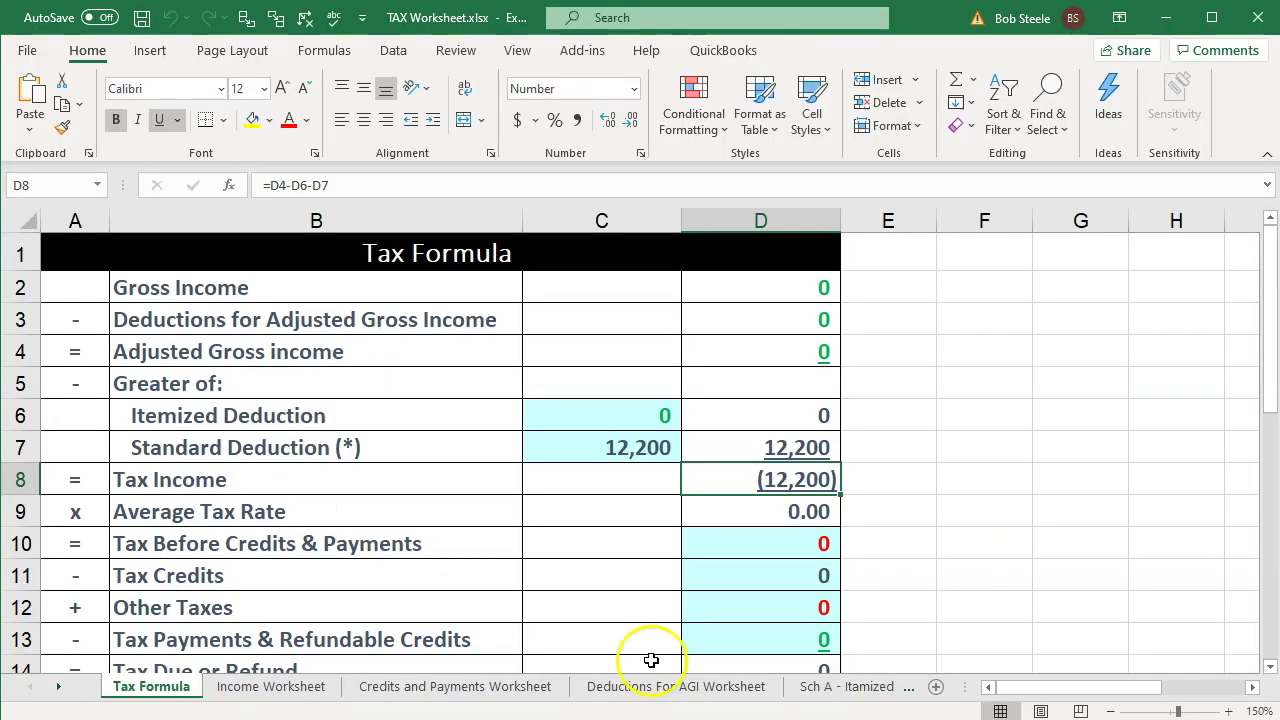
{"action": "left_click", "coordinate": [643, 600]}
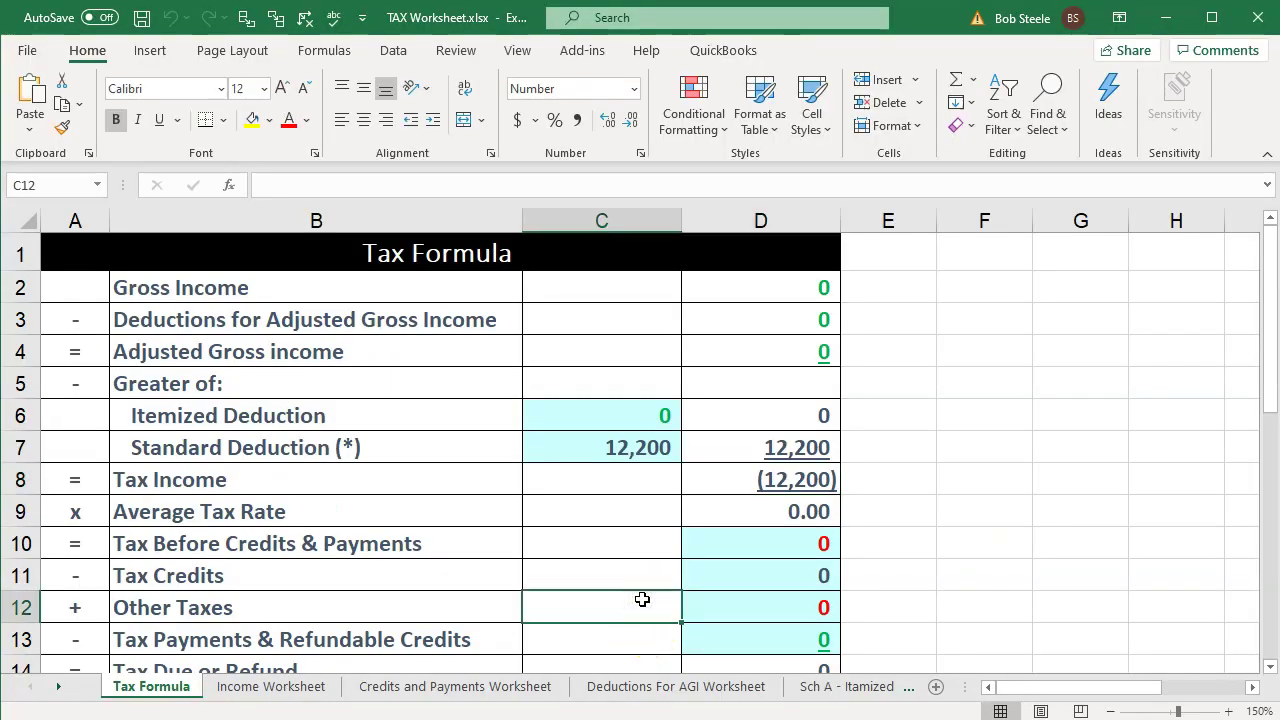
Switch to File Explorer and open the Working Files folder inside Tax Prob 1.
{"action": "left_click", "coordinate": [111, 715]}
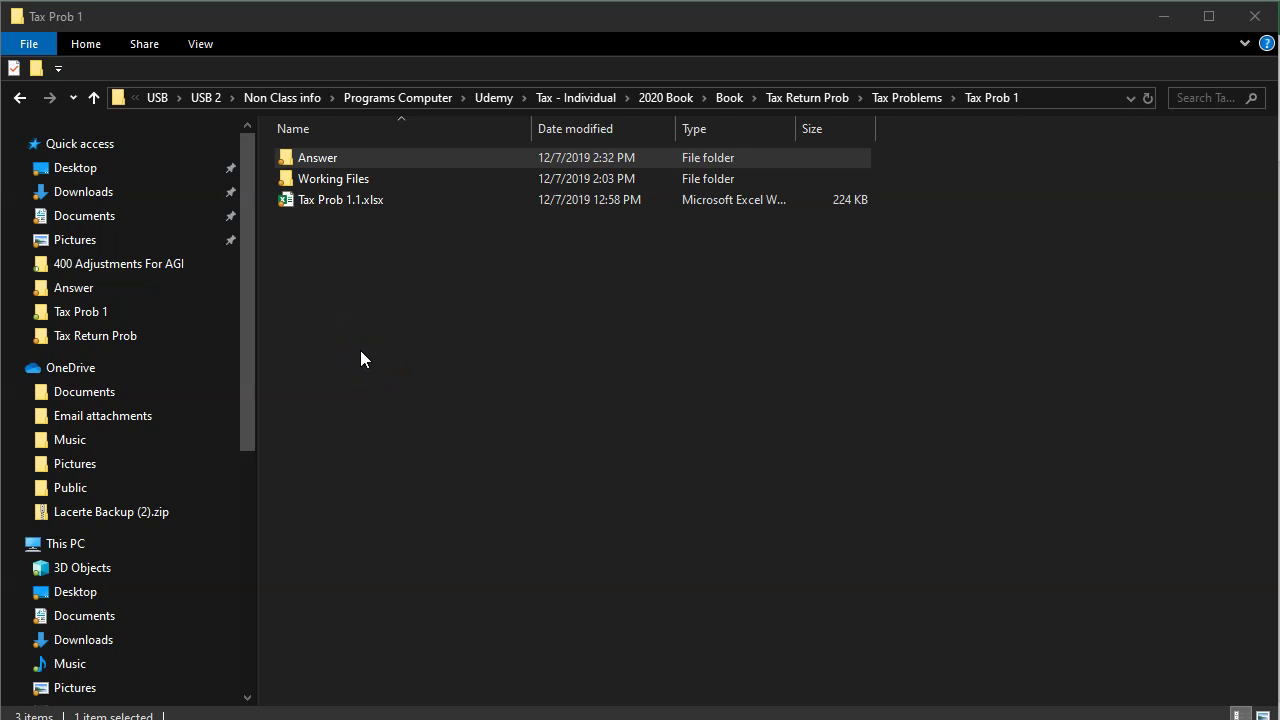
{"action": "left_click", "coordinate": [331, 211]}
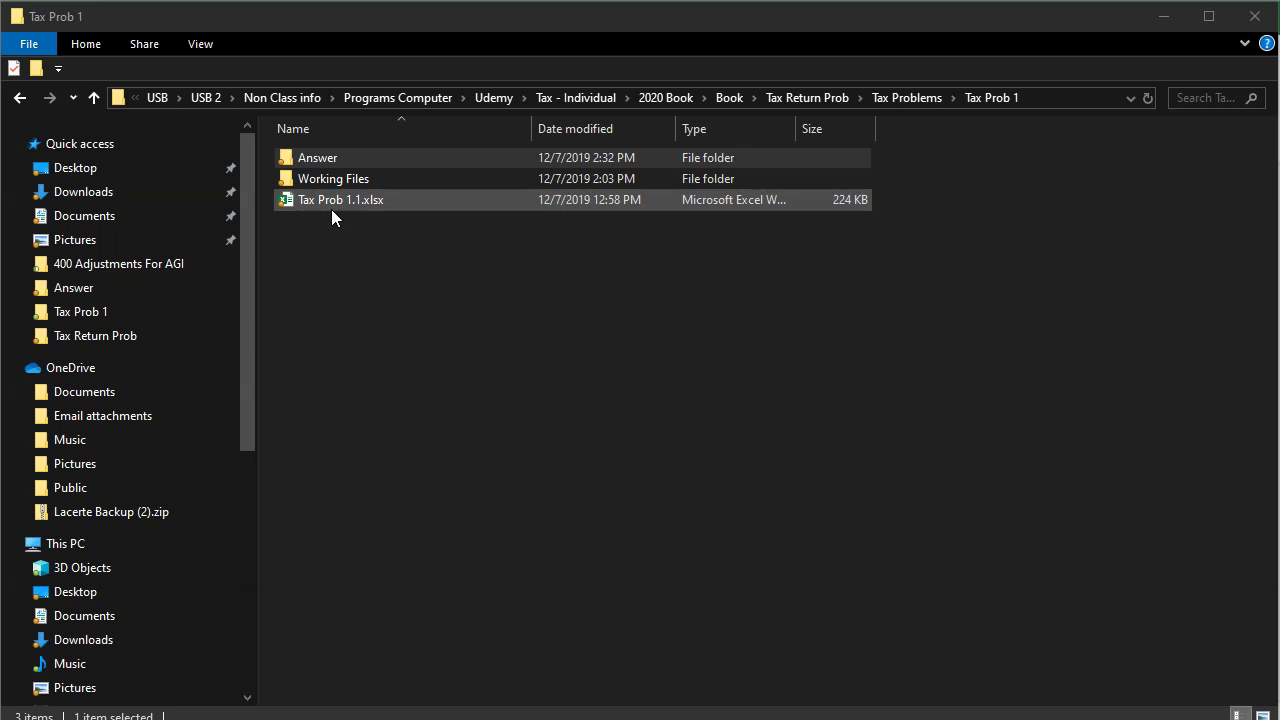
{"action": "left_click", "coordinate": [318, 160]}
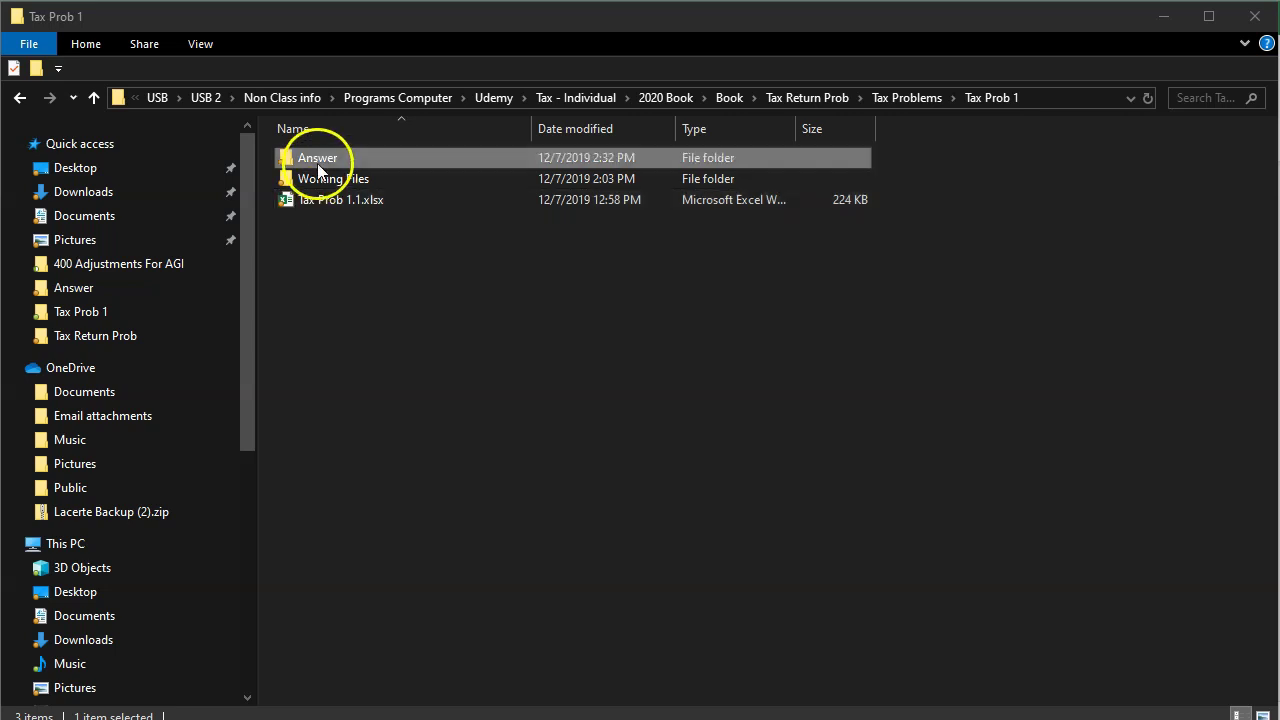
{"action": "left_click", "coordinate": [316, 184]}
{"action": "left_click", "coordinate": [314, 195]}
{"action": "left_click", "coordinate": [310, 178]}
{"action": "double_click", "coordinate": [313, 177]}
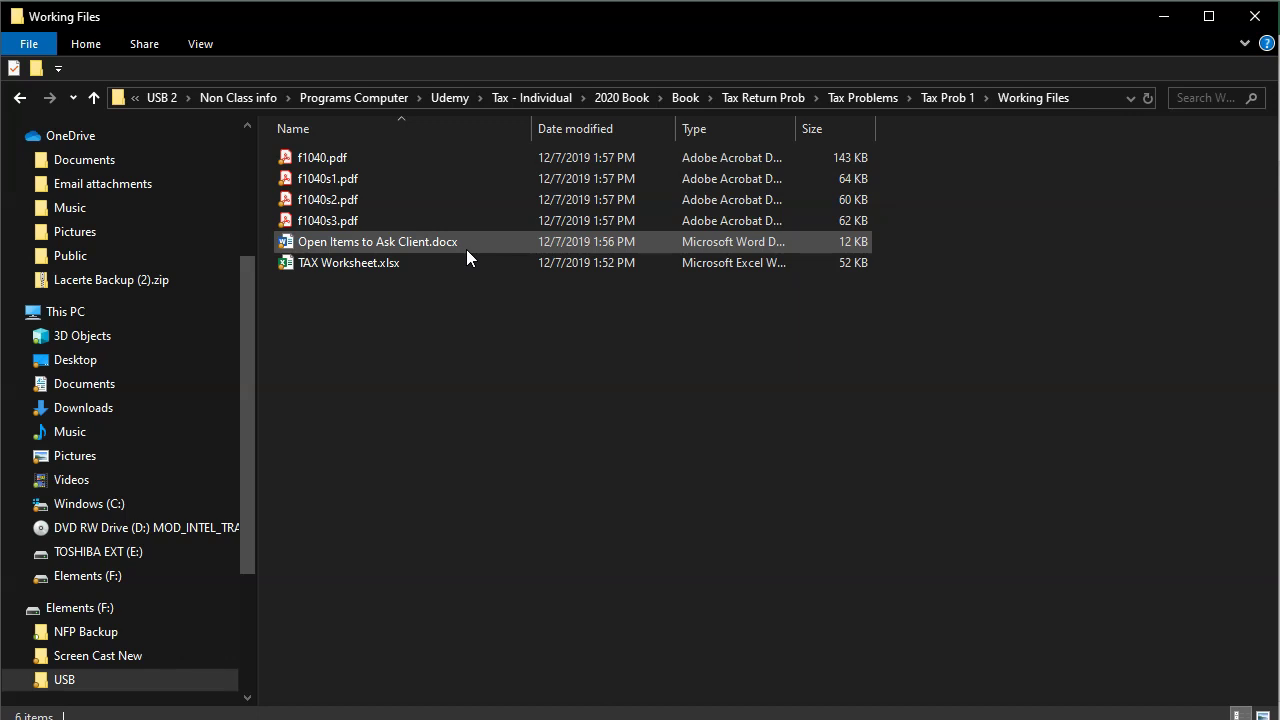
Look at TAX Worksheet.xlsx in Excel and return to the Working Files folder in File Explorer.
{"action": "left_click", "coordinate": [421, 254]}
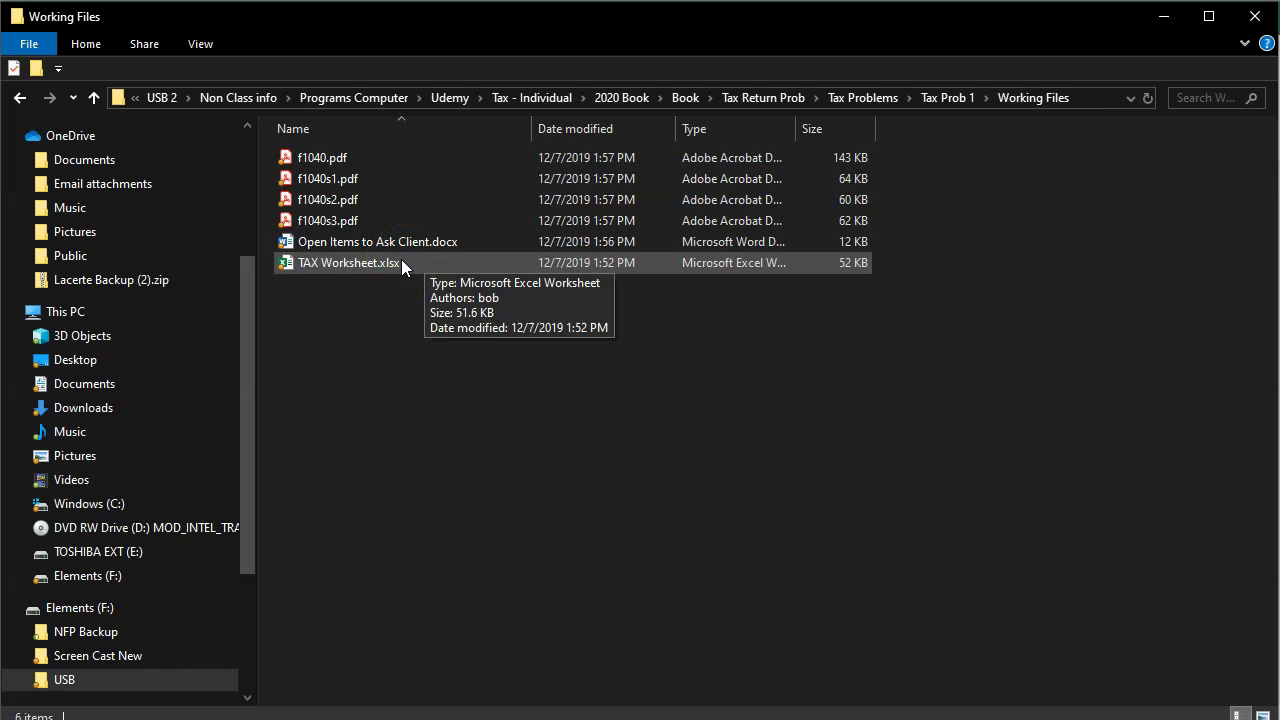
{"action": "double_click", "coordinate": [401, 259]}
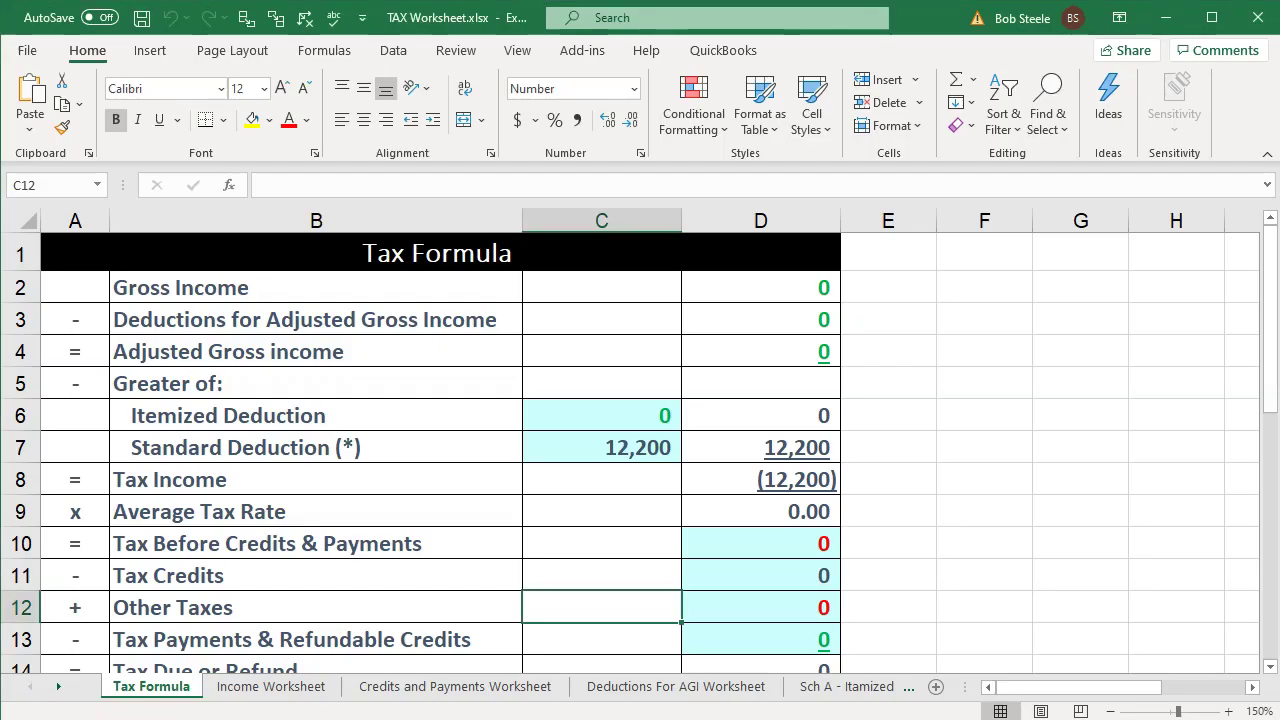
{"action": "left_click", "coordinate": [552, 668]}
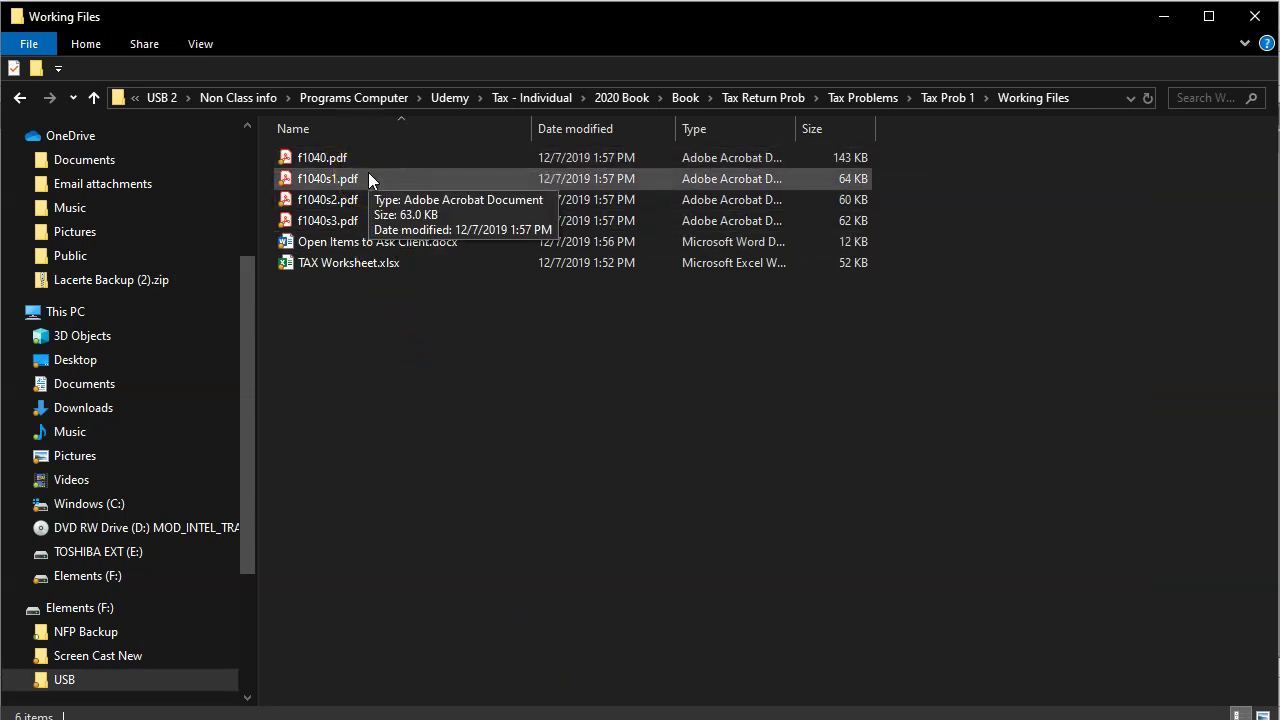
{"action": "left_click", "coordinate": [373, 337]}
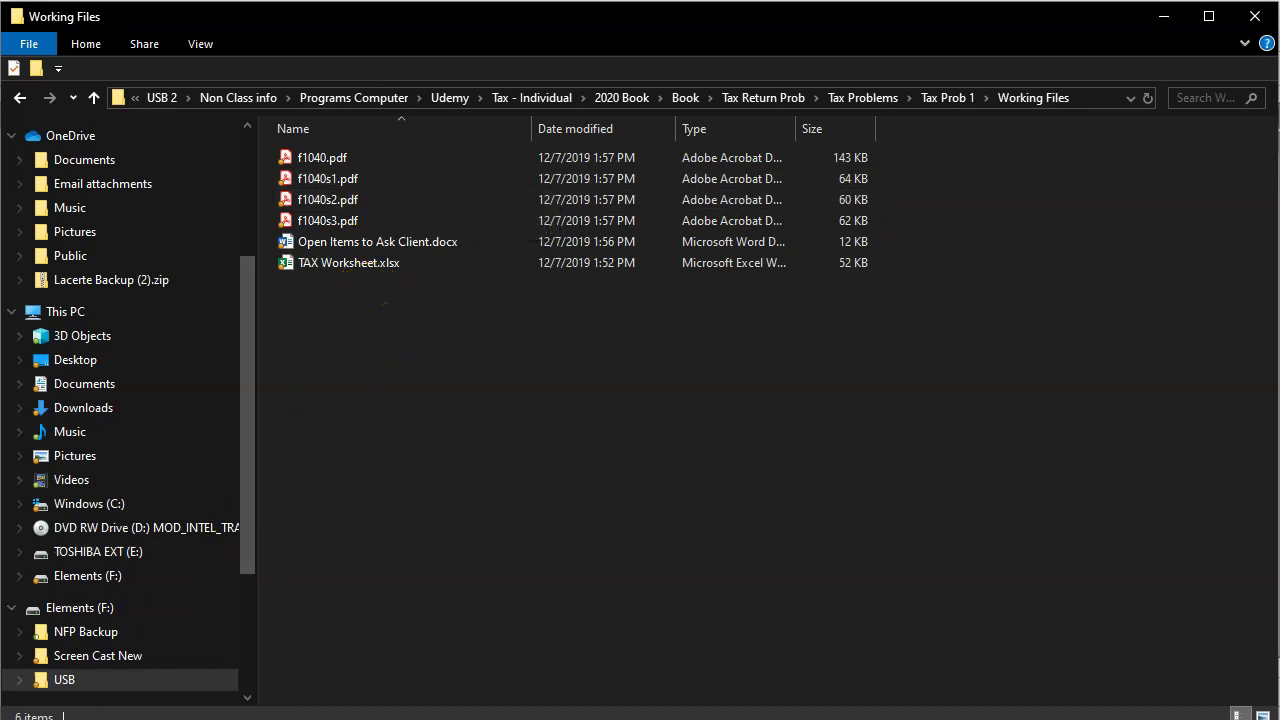
{"action": "left_click", "coordinate": [337, 452]}
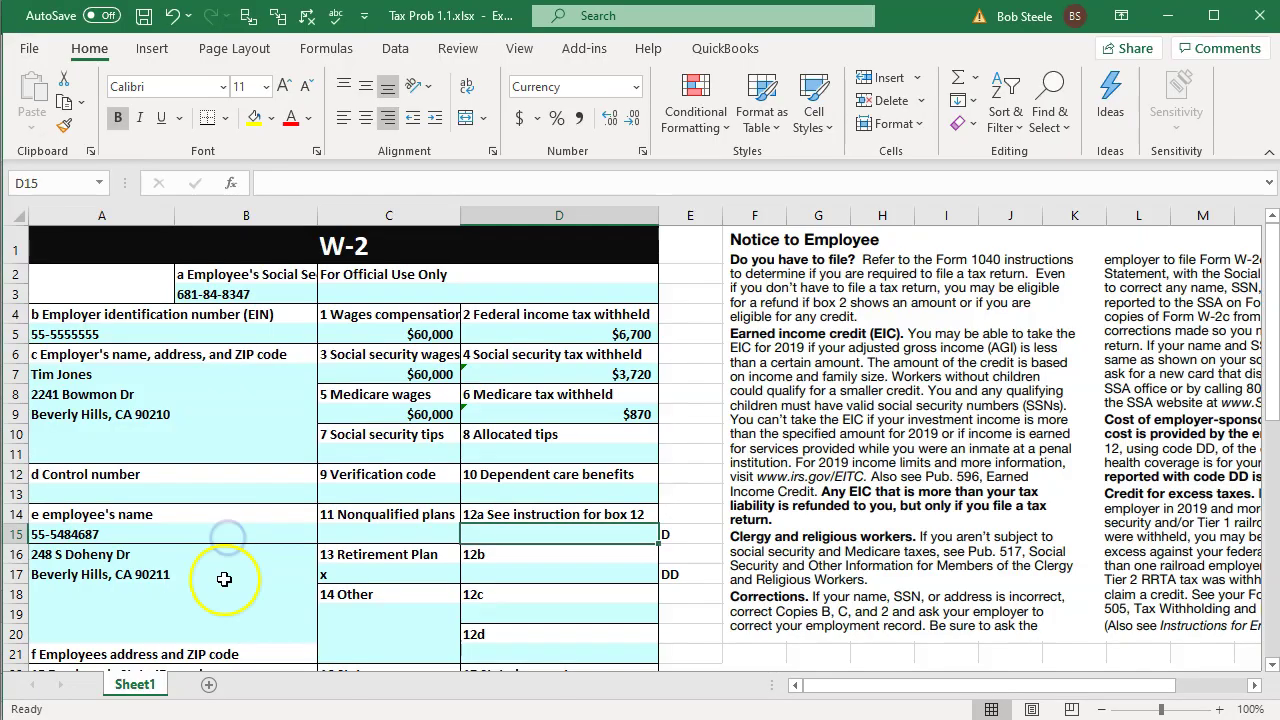
Examine the W-2 data in Tax Prob 1.1.xlsx alongside the employee notice and the blank 2019 W-2 form image.
{"action": "scroll", "coordinate": [224, 579], "scroll_direction": "up", "scroll_amount": 2, "text": "ctrl"}
{"action": "scroll", "coordinate": [224, 579], "scroll_direction": "up", "scroll_amount": 1}
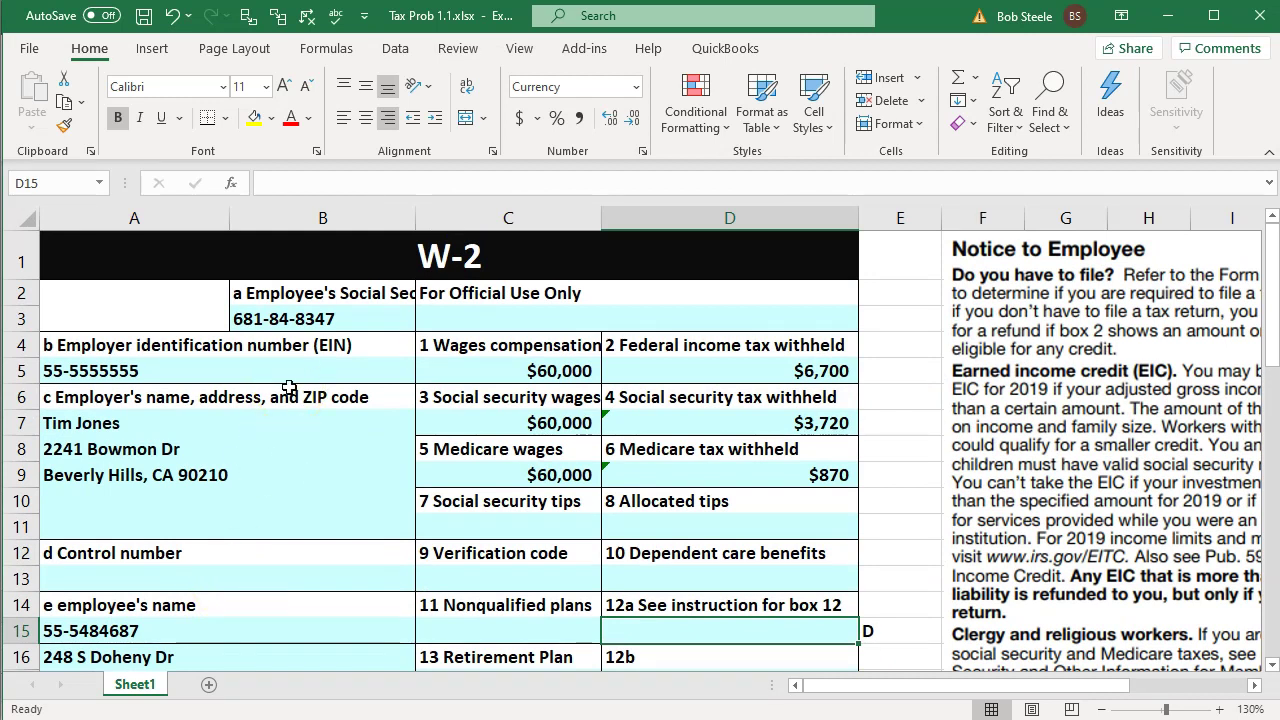
{"action": "left_click", "coordinate": [388, 533]}
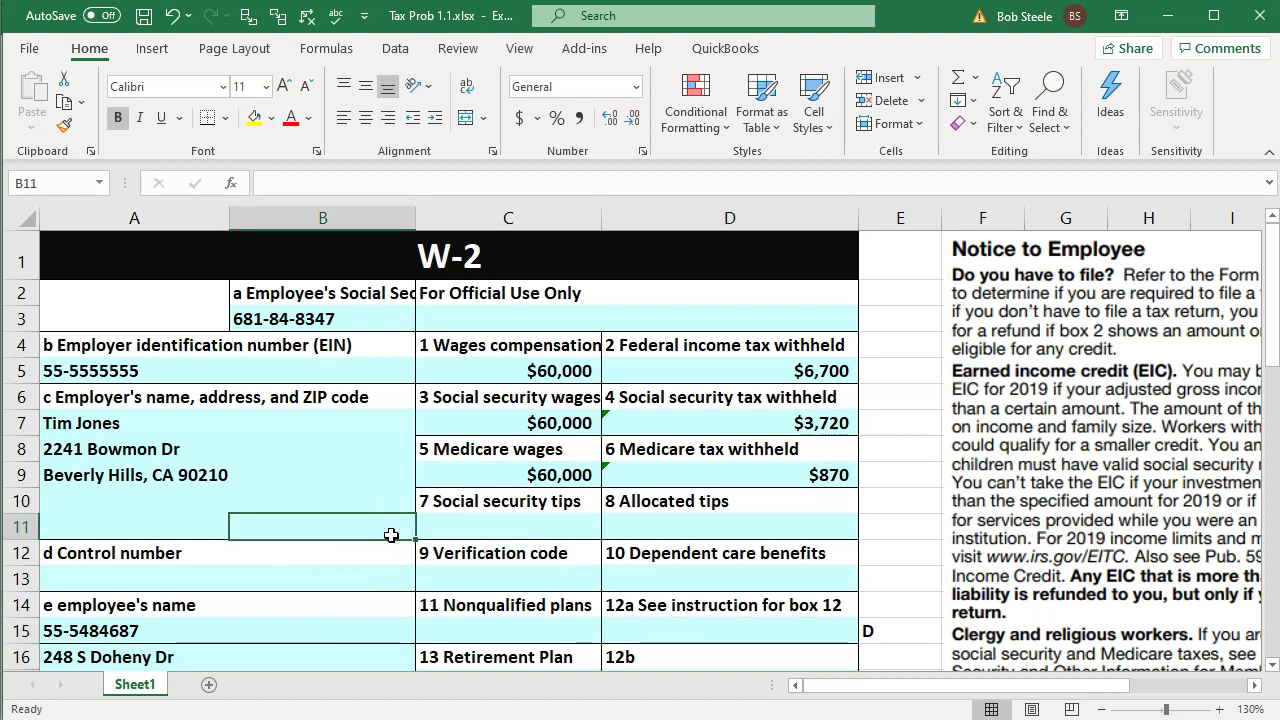
{"action": "left_click_drag", "start_coordinate": [893, 686], "coordinate": [1096, 698]}
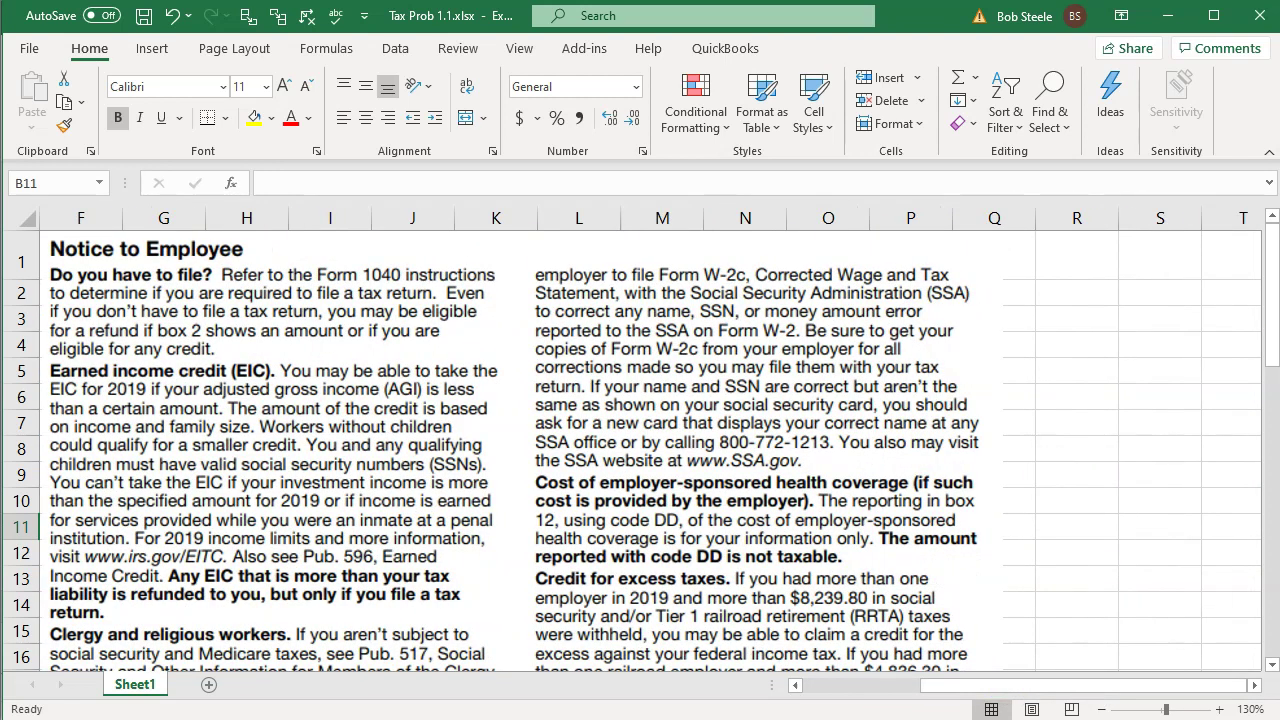
{"action": "scroll", "coordinate": [180, 578], "scroll_direction": "down", "scroll_amount": 9}
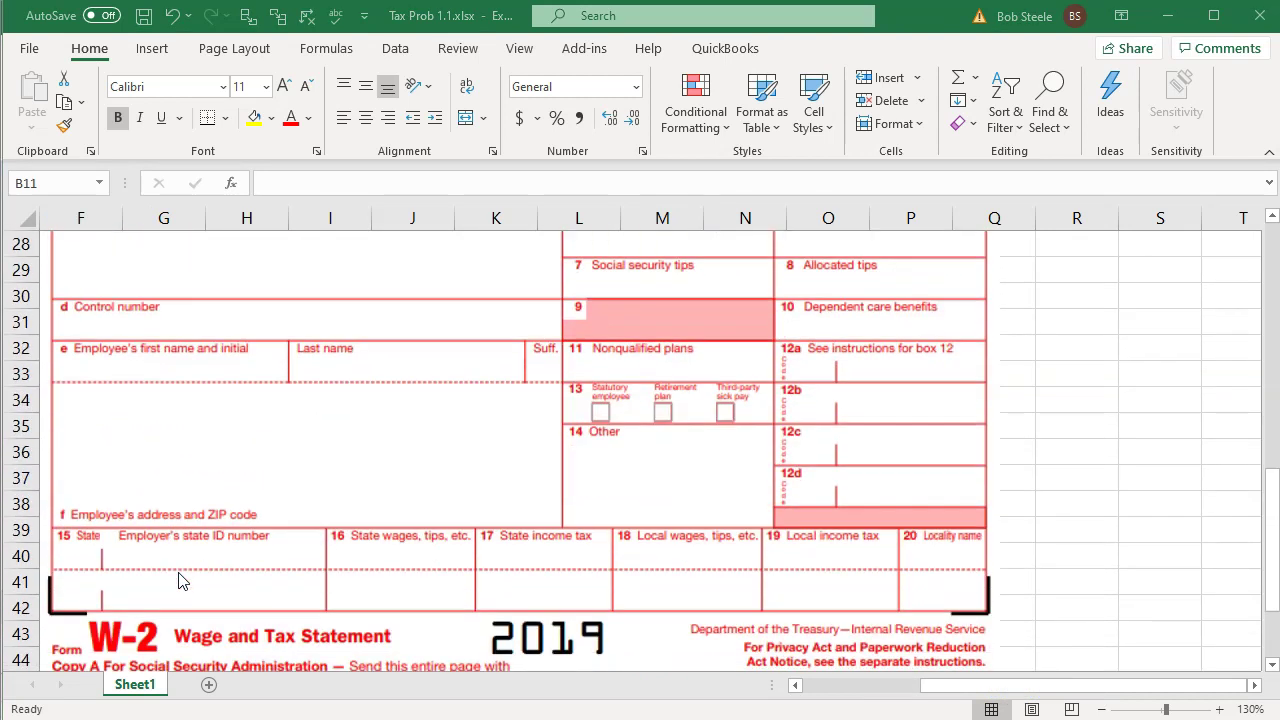
{"action": "scroll", "coordinate": [180, 578], "scroll_direction": "up", "scroll_amount": 3}
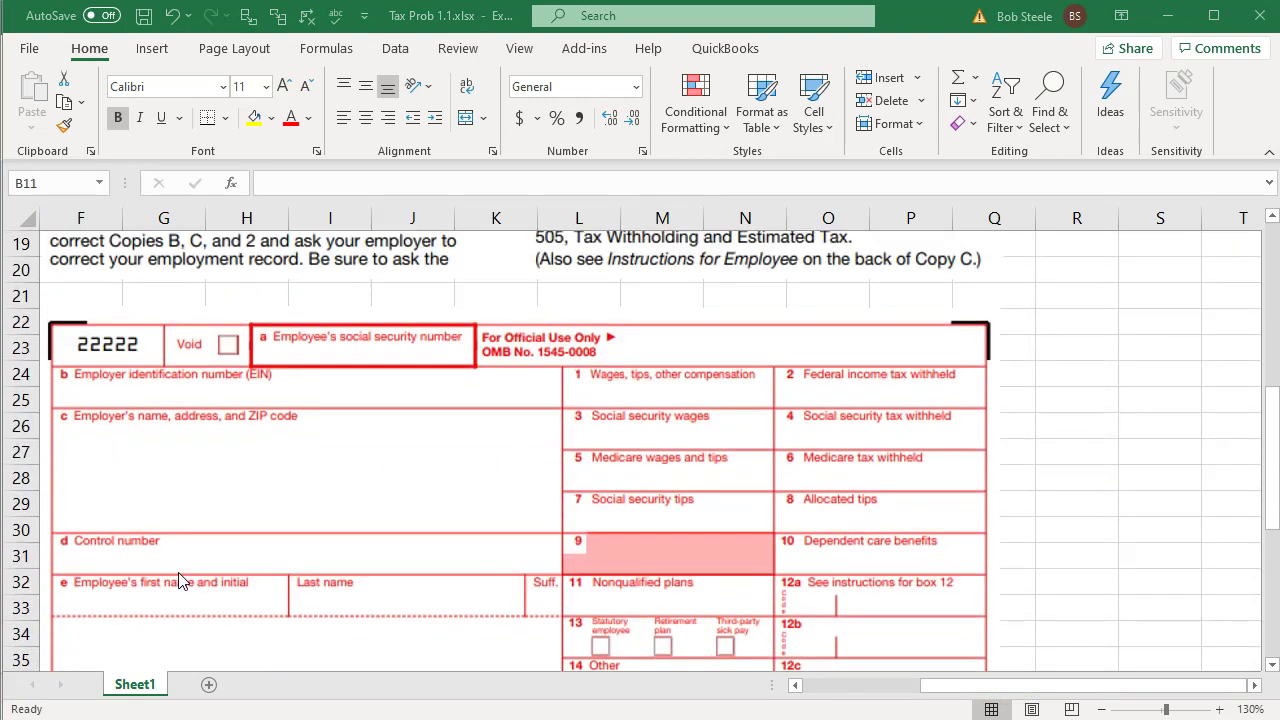
{"action": "scroll", "coordinate": [546, 413], "scroll_direction": "up", "scroll_amount": 6}
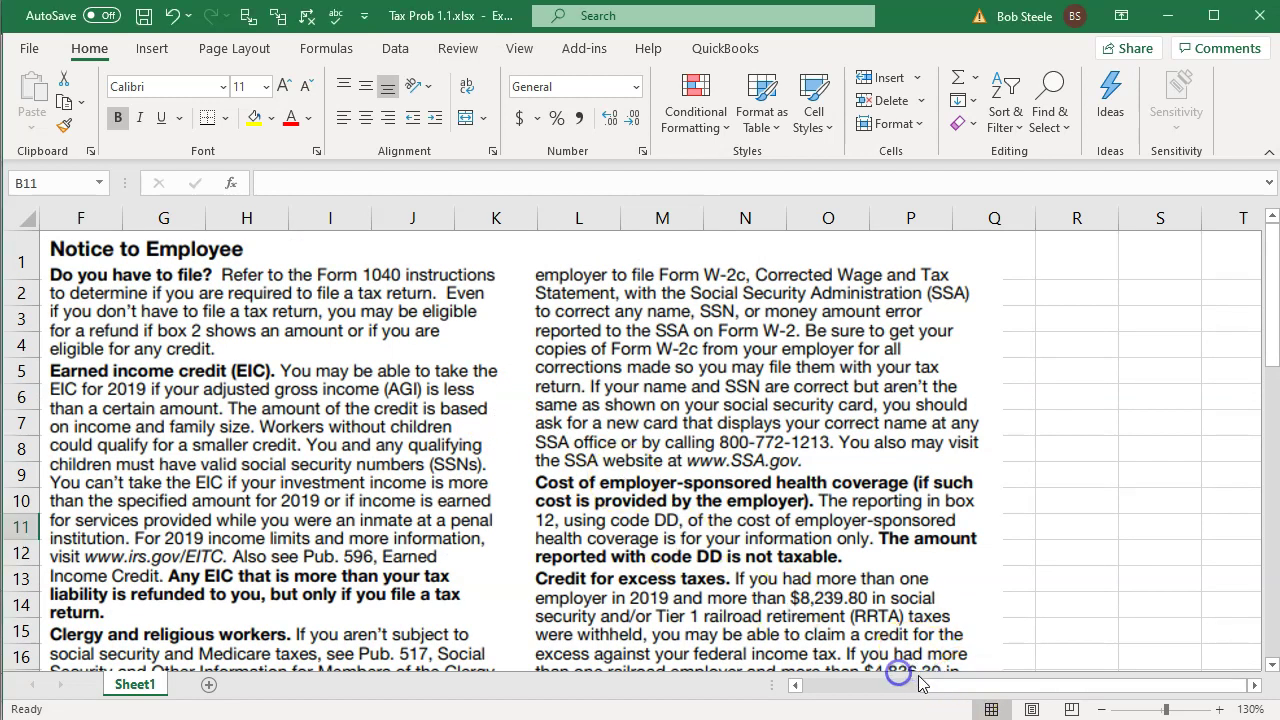
{"action": "left_click_drag", "start_coordinate": [931, 684], "coordinate": [786, 686]}
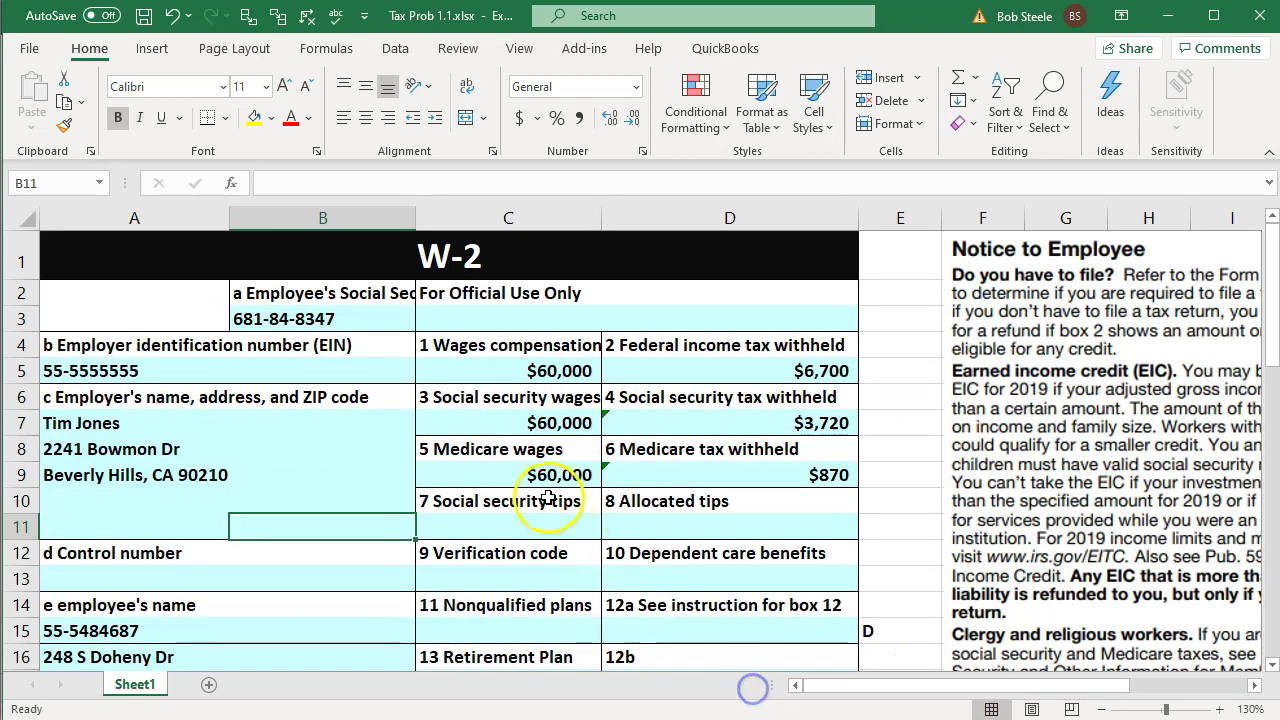
Review the W-2's wages compensation, employer name and address, and employee social security number cells.
{"action": "left_click", "coordinate": [514, 371]}
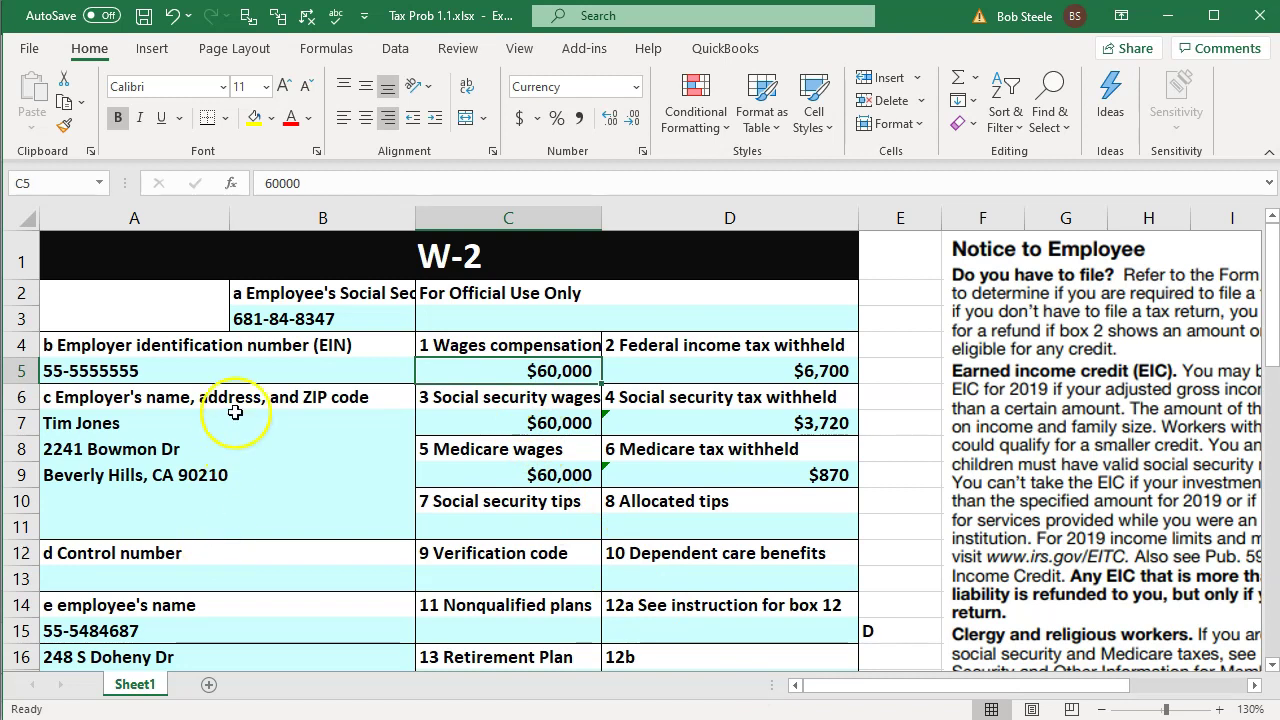
{"action": "left_click", "coordinate": [215, 322]}
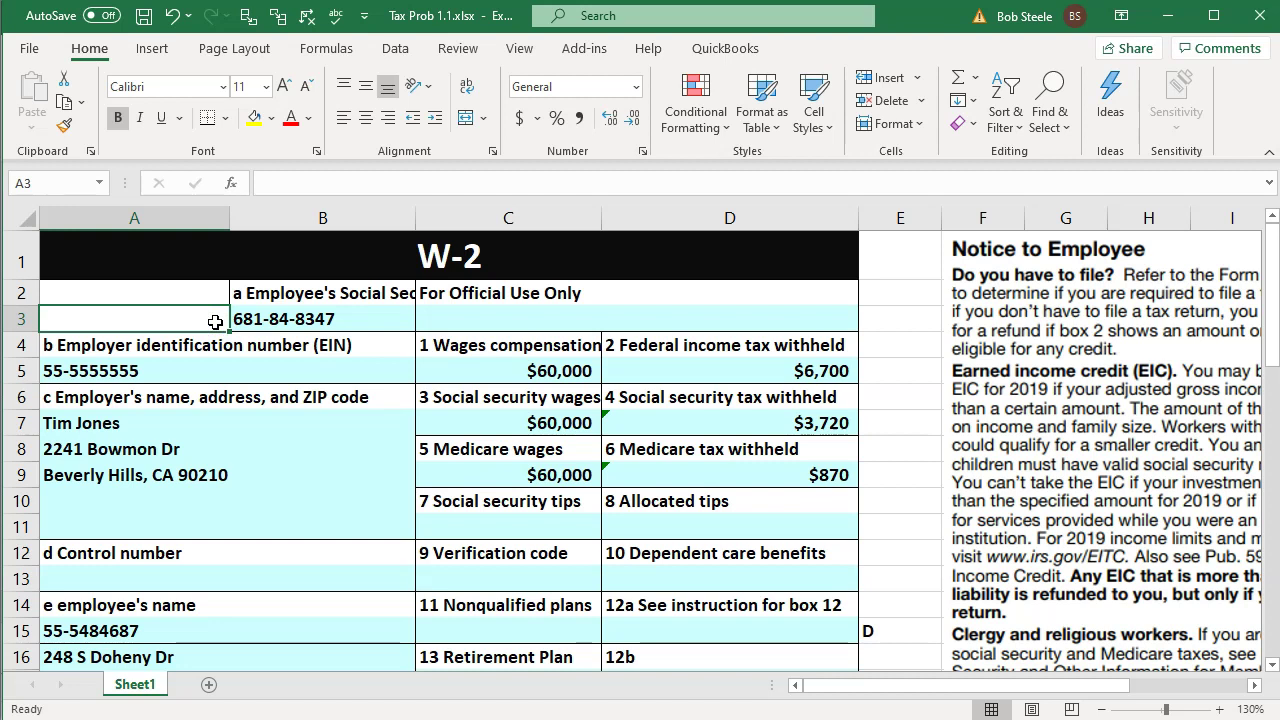
{"action": "key", "text": "Down"}
{"action": "key", "text": "Down"}
{"action": "key", "text": "Down"}
{"action": "key", "text": "Down"}
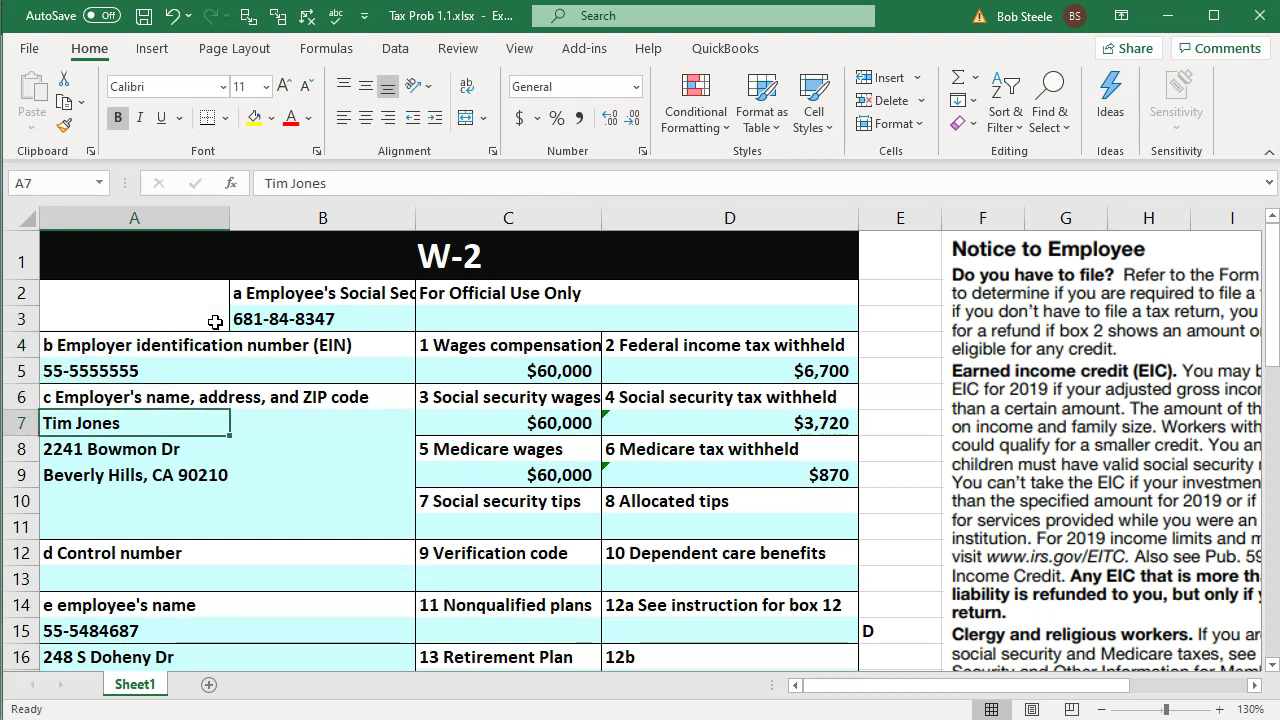
{"action": "key", "text": "Down"}
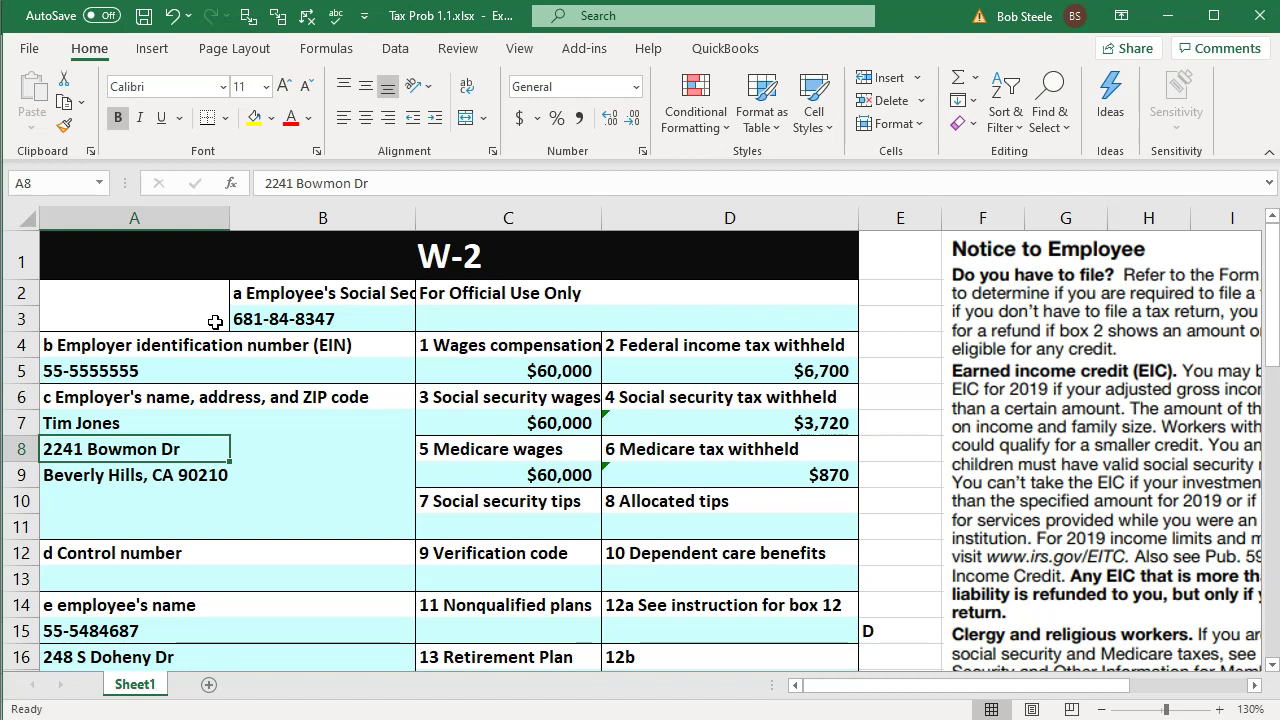
{"action": "left_click", "coordinate": [244, 318]}
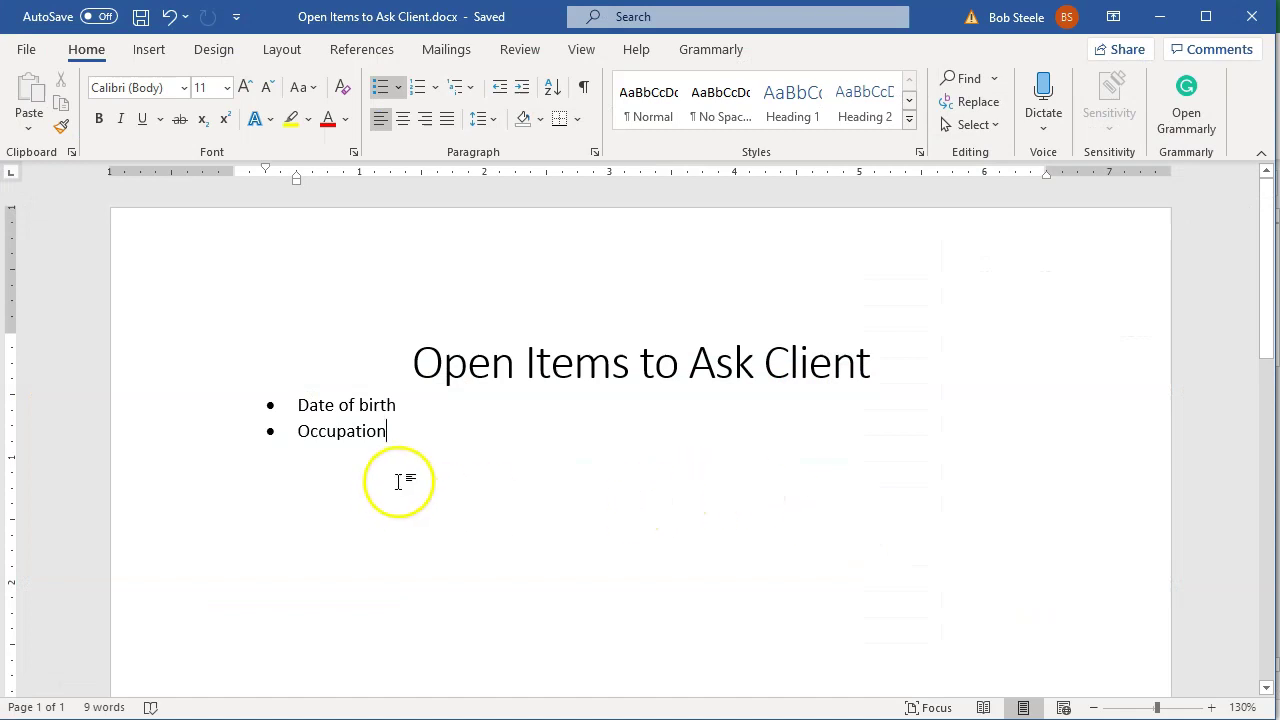
Review the bulleted list in Open Items to Ask Client.docx in Word and return to the W-2 workbook.
{"action": "left_click", "coordinate": [410, 500]}
{"action": "scroll", "coordinate": [418, 538], "scroll_direction": "up", "scroll_amount": 3}
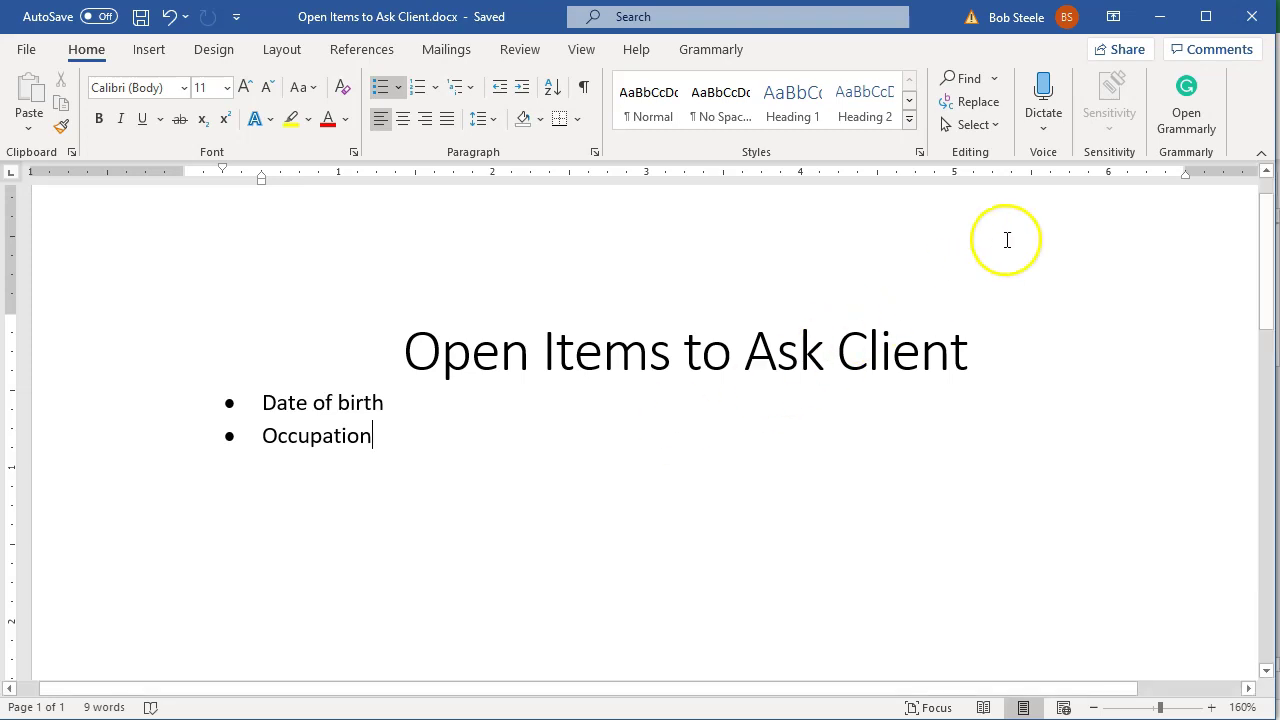
{"action": "left_click", "coordinate": [1159, 16]}
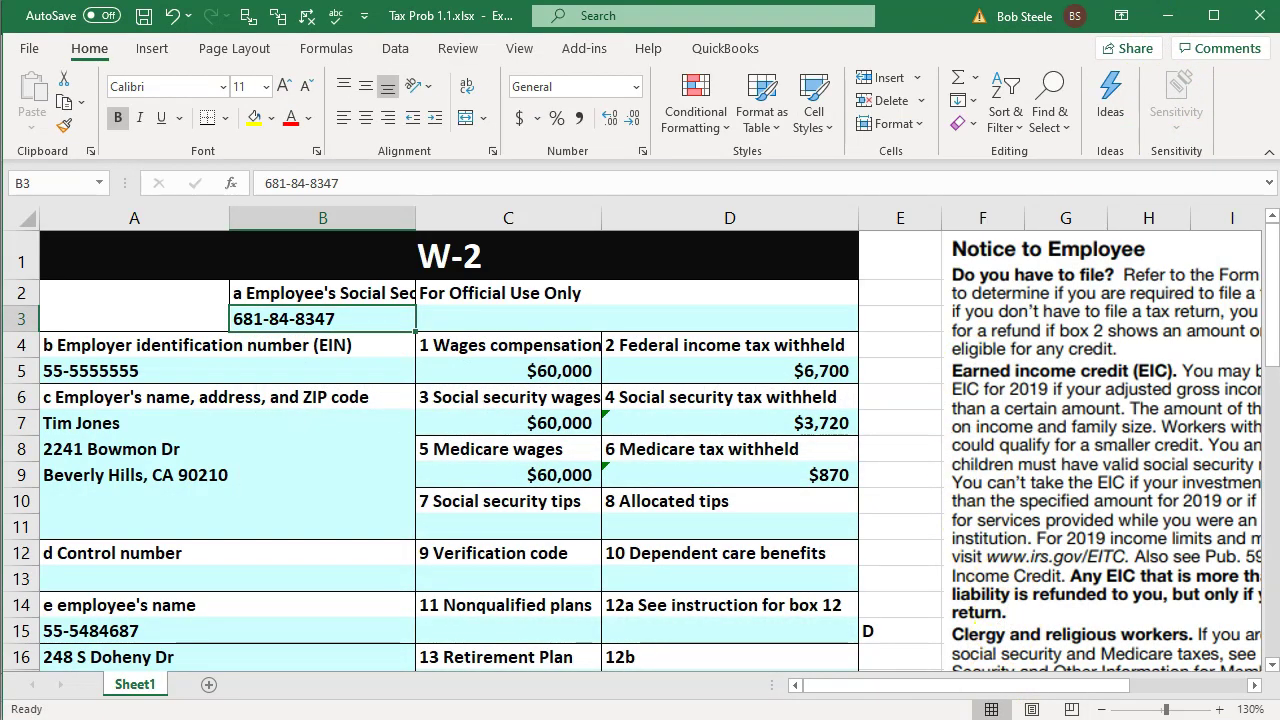
Switch to Lacerte and review the resident status, filing status and taxpayer information in the client's detail input.
{"action": "key", "text": "alt+Tab"}
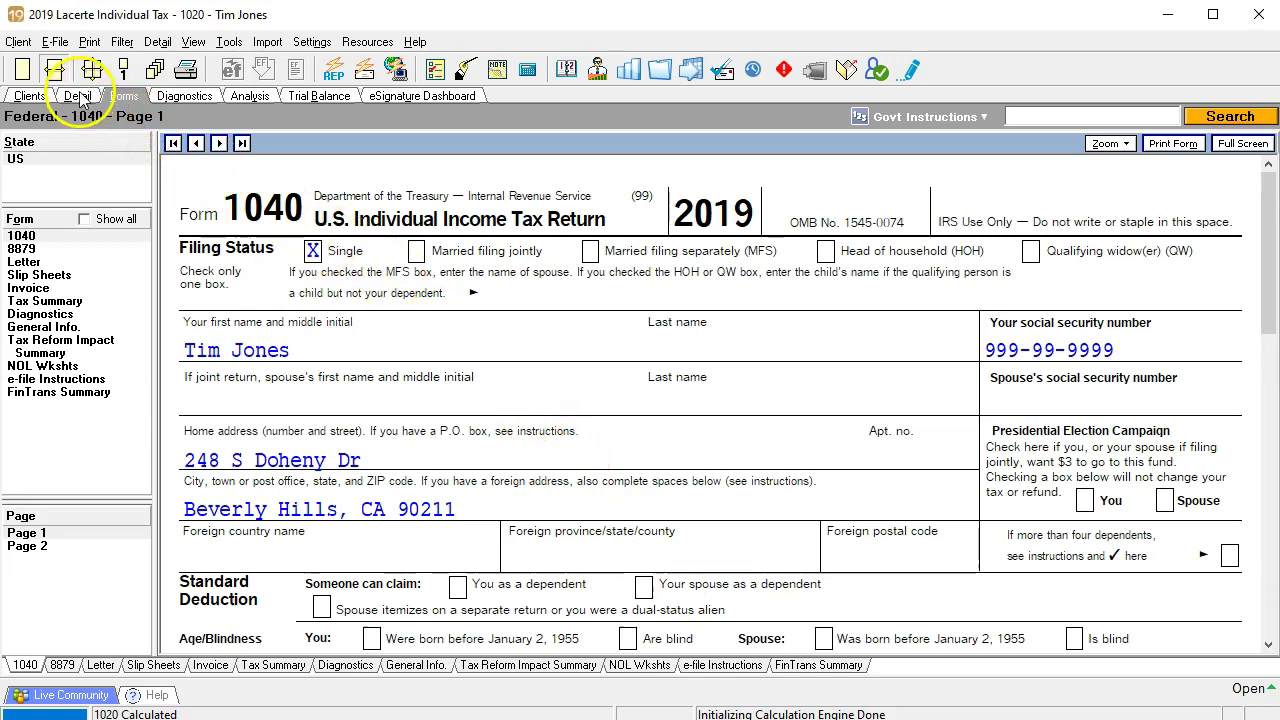
{"action": "left_click", "coordinate": [121, 96]}
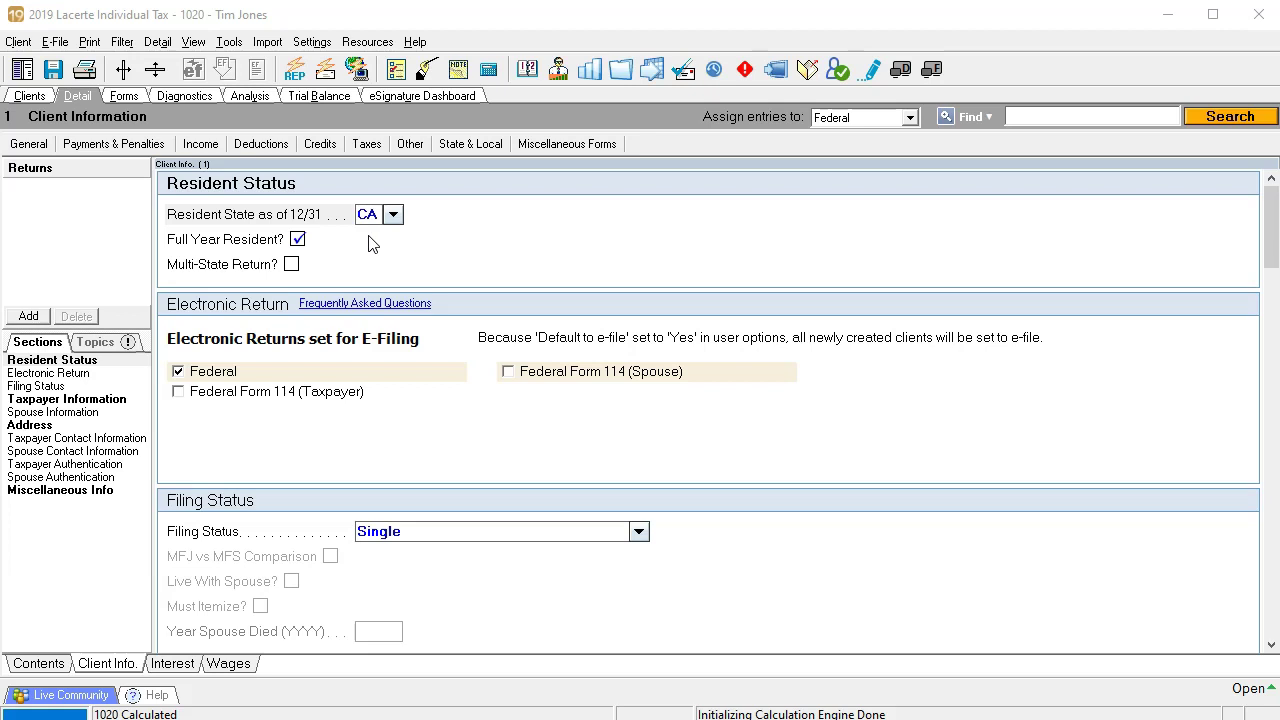
{"action": "left_click", "coordinate": [450, 245]}
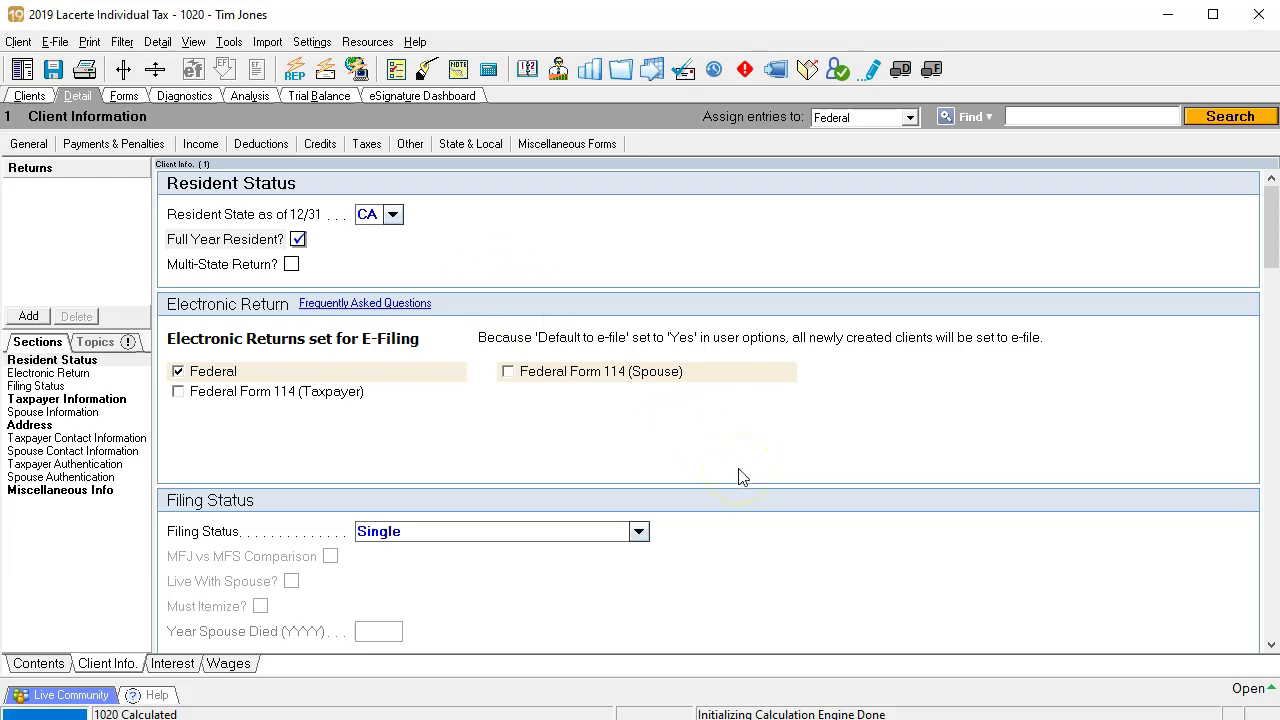
{"action": "scroll", "coordinate": [740, 477], "scroll_direction": "down", "scroll_amount": 1}
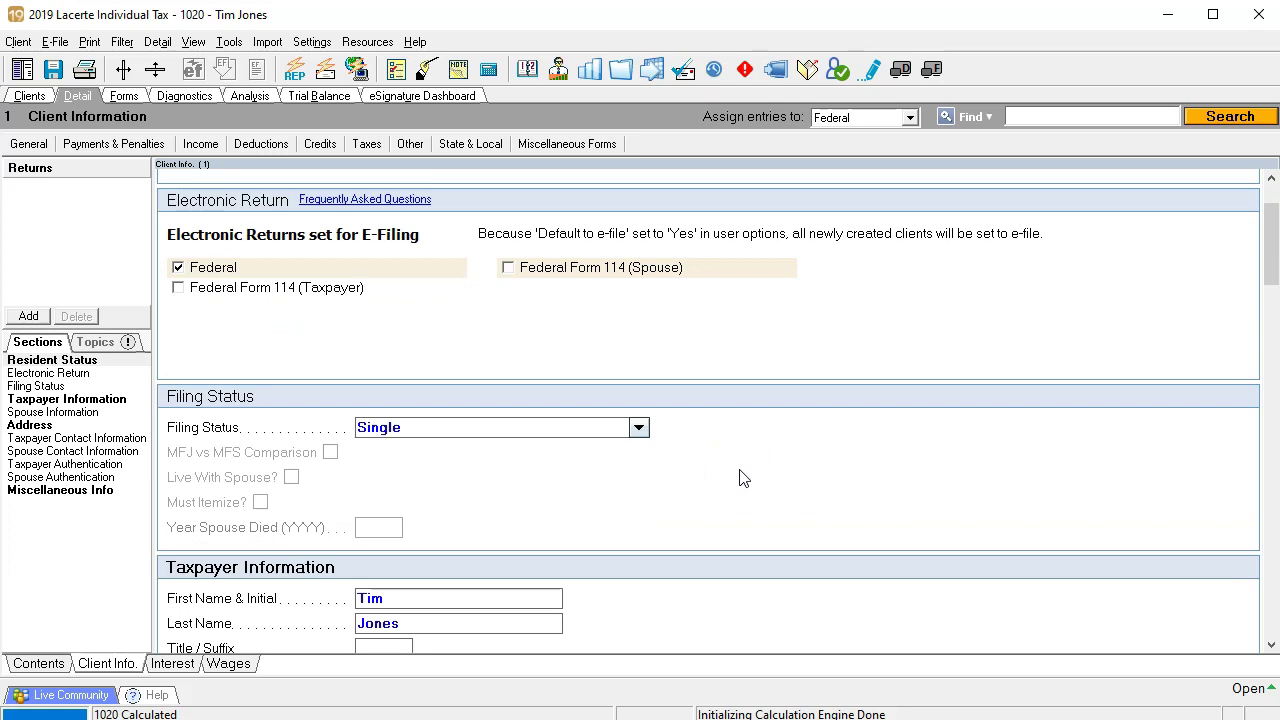
{"action": "scroll", "coordinate": [740, 477], "scroll_direction": "down", "scroll_amount": 1}
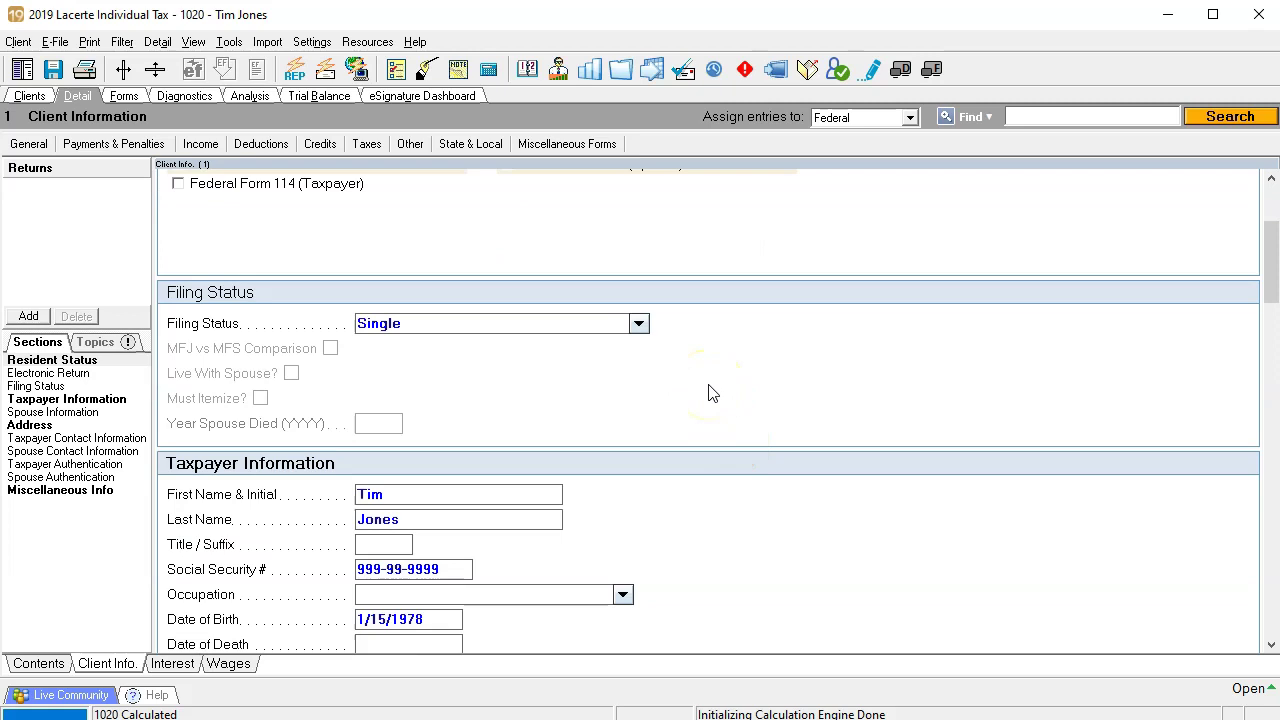
{"action": "scroll", "coordinate": [708, 393], "scroll_direction": "down", "scroll_amount": 1}
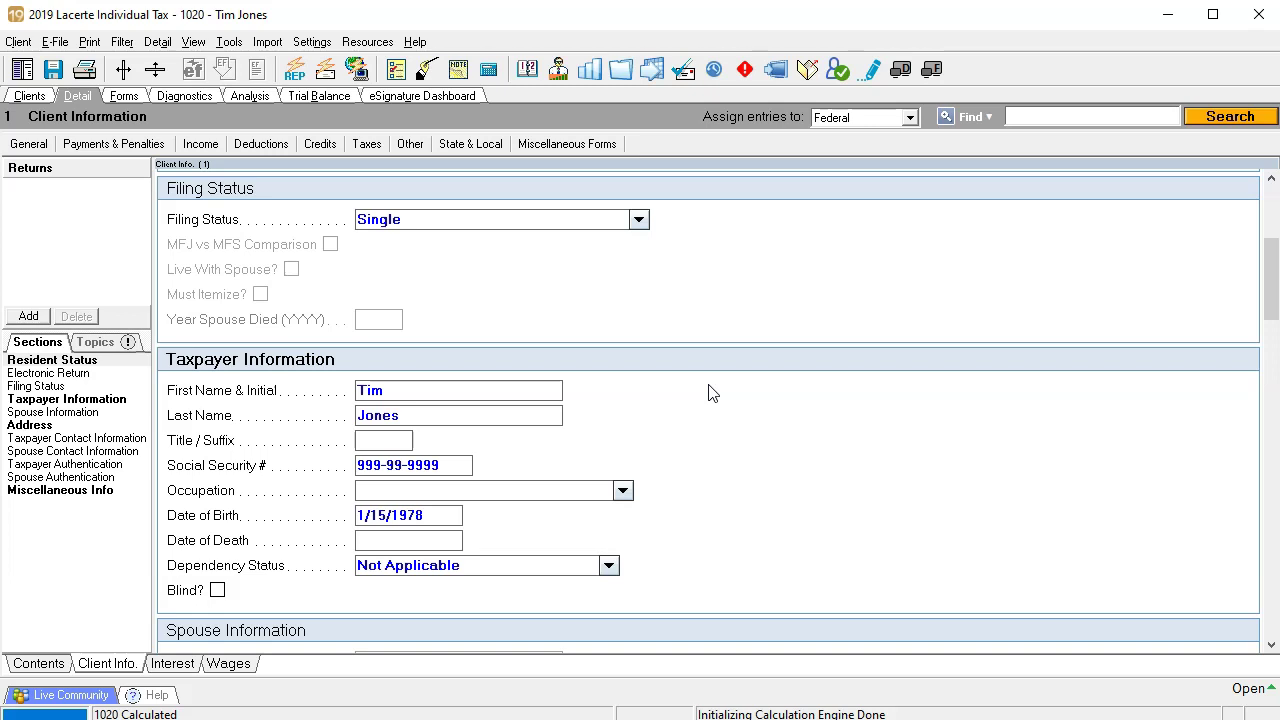
Switch to Tax Prob 1.1.xlsx in Excel and review the W-2's employer name, street address and city cells.
{"action": "scroll", "coordinate": [708, 393], "scroll_direction": "down", "scroll_amount": 2}
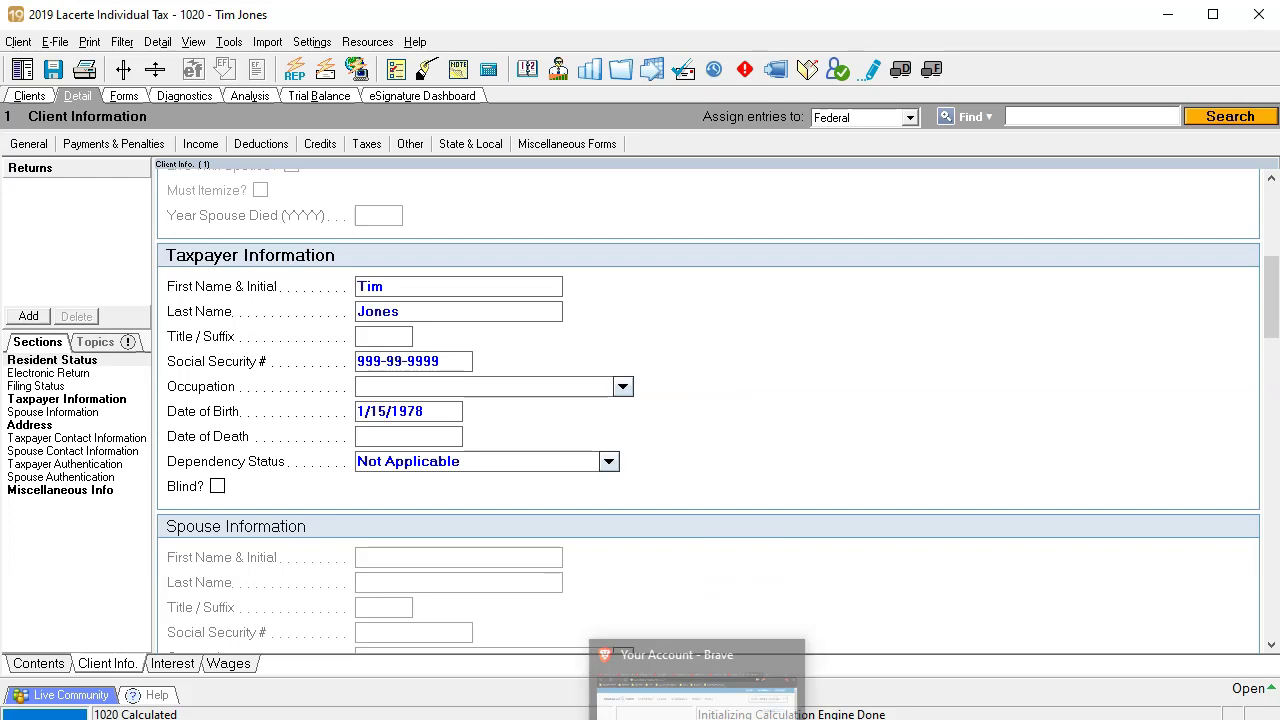
{"action": "left_click", "coordinate": [651, 719]}
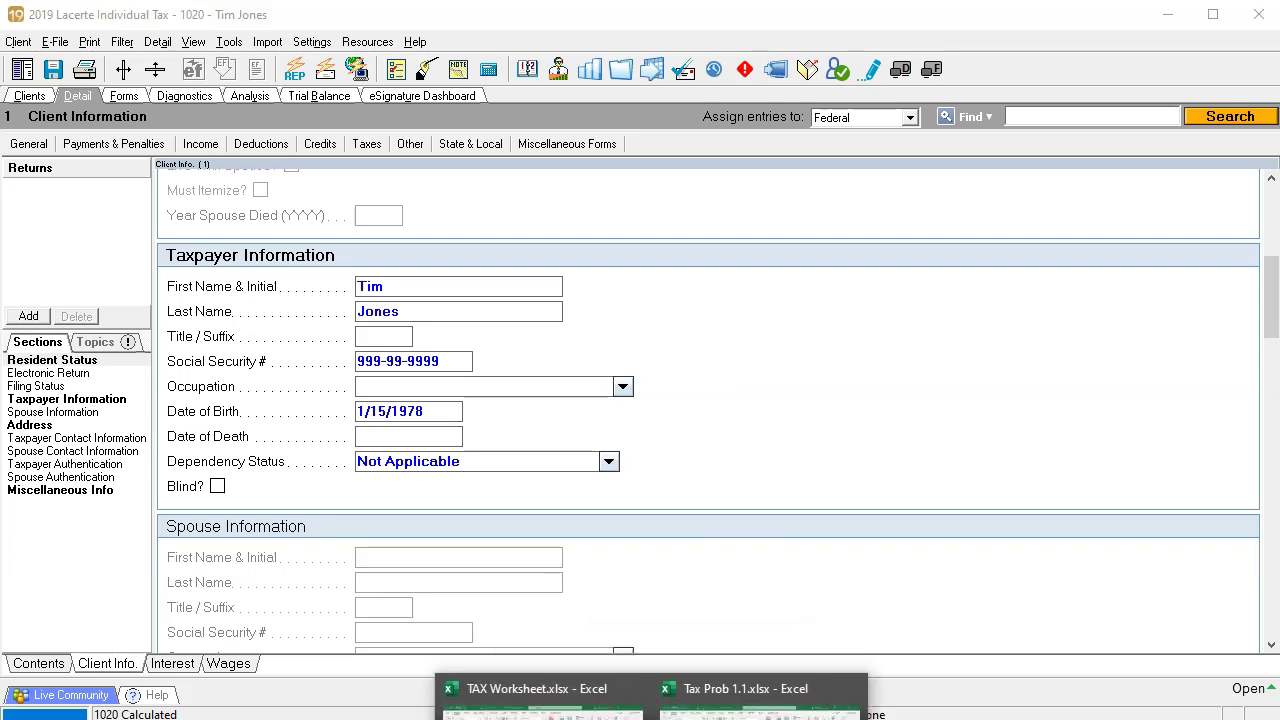
{"action": "left_click", "coordinate": [745, 700]}
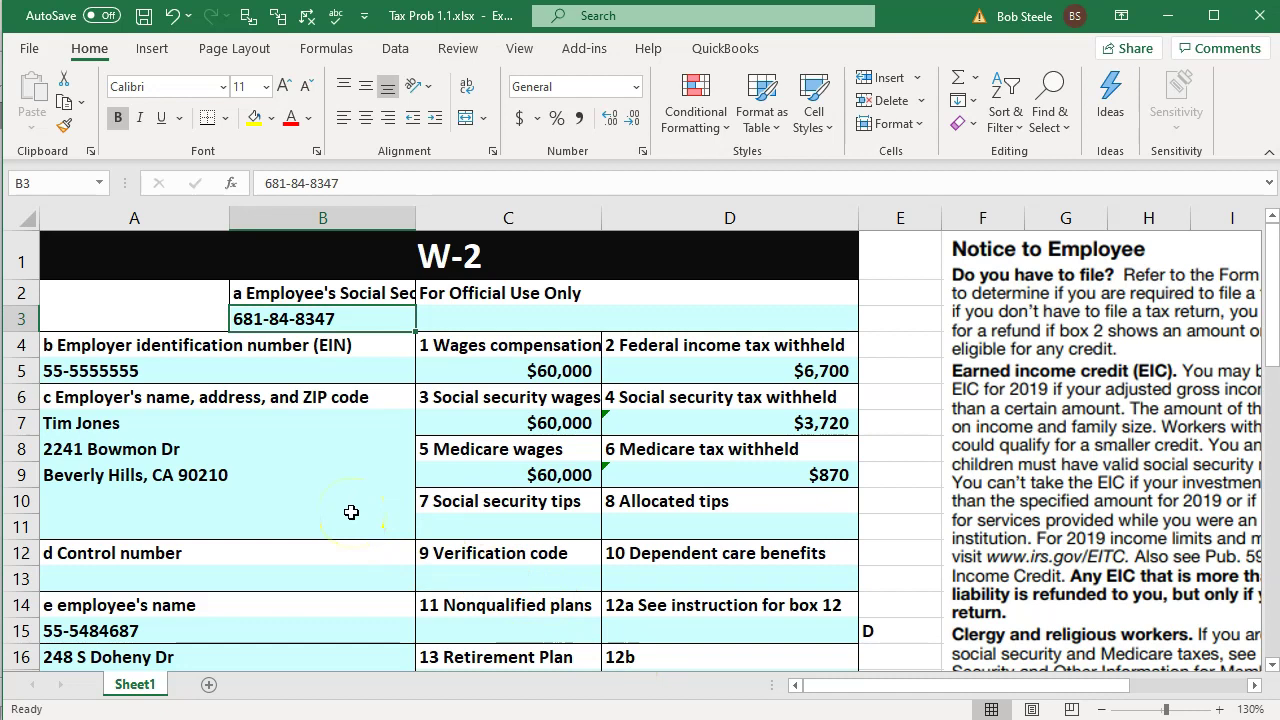
{"action": "left_click", "coordinate": [351, 512]}
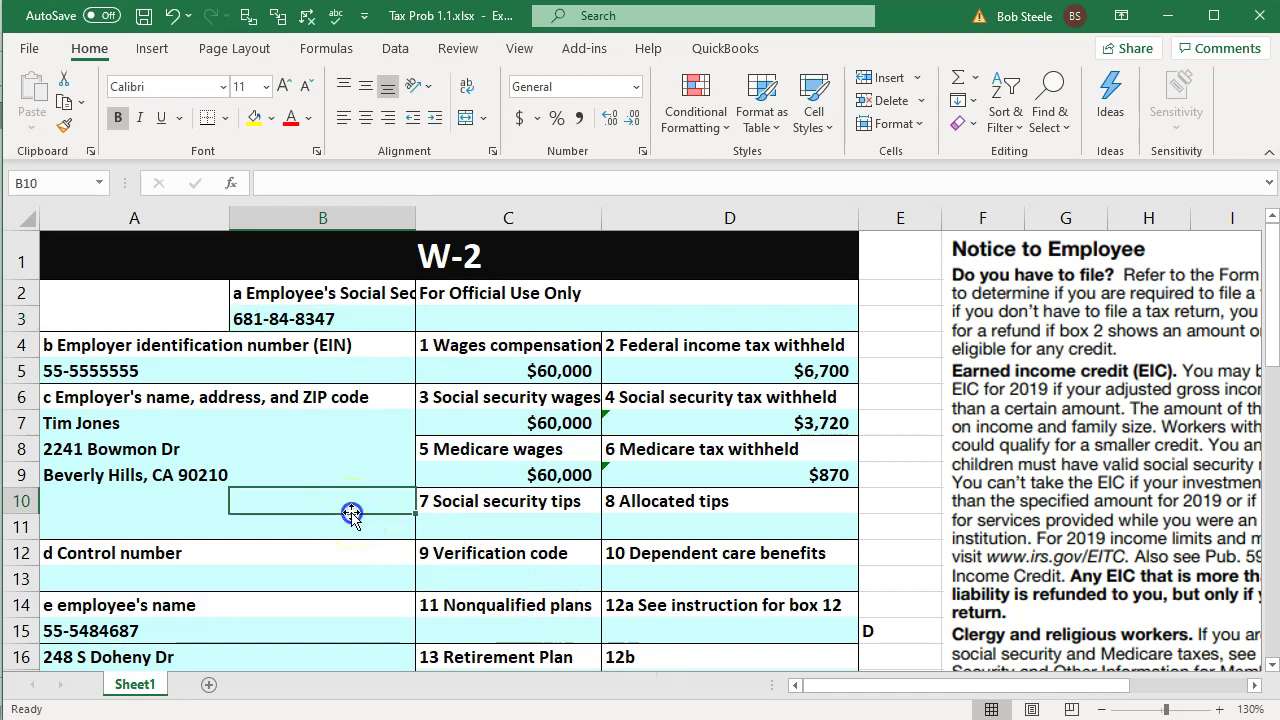
{"action": "left_click", "coordinate": [238, 428]}
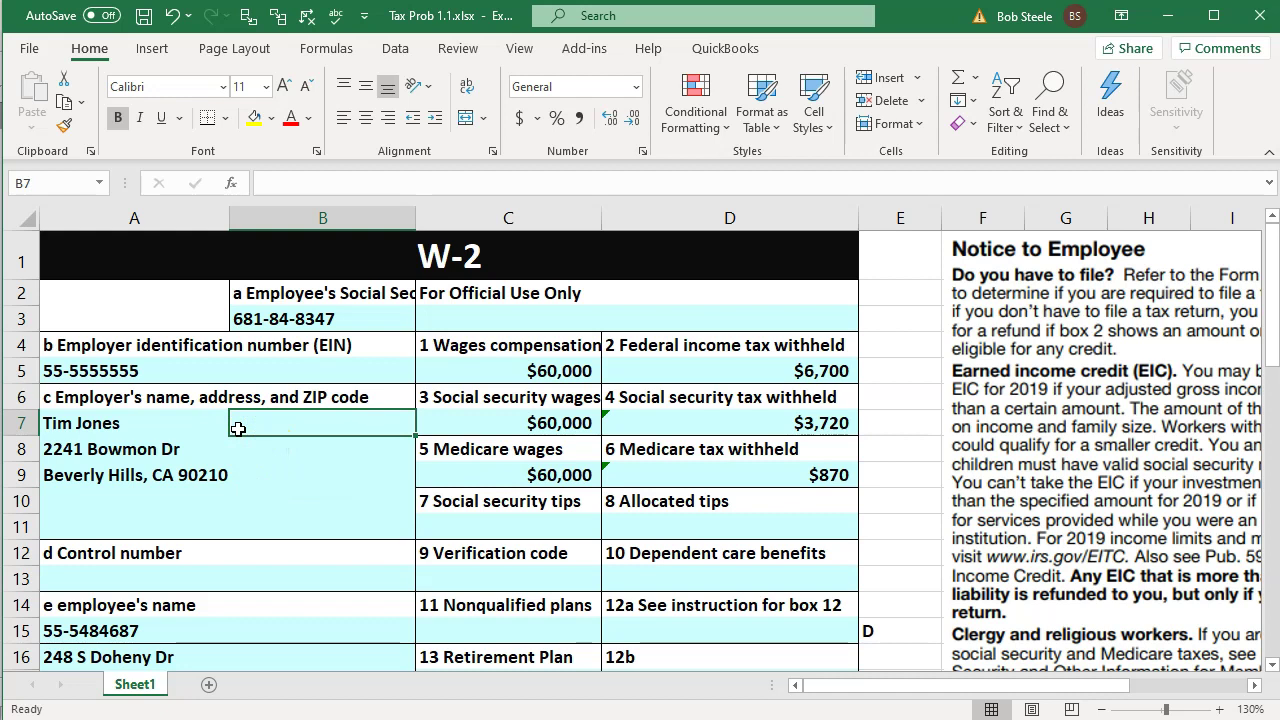
{"action": "left_click", "coordinate": [164, 450]}
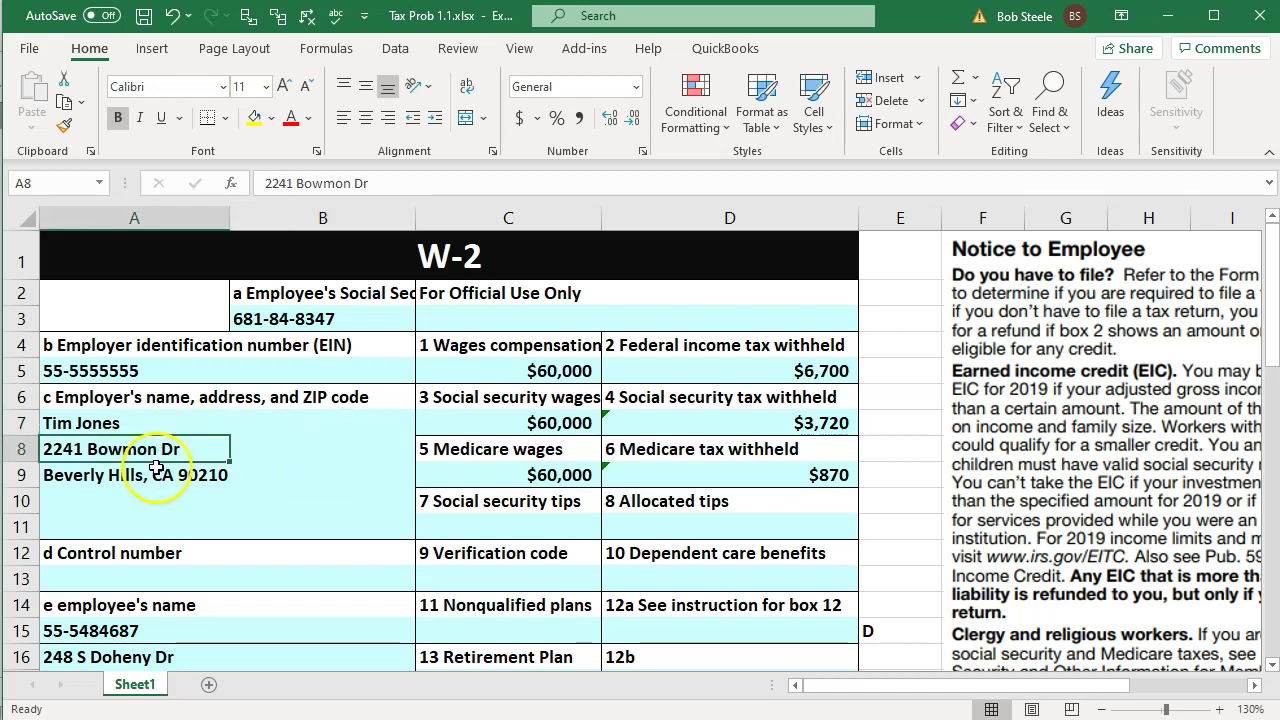
{"action": "left_click", "coordinate": [157, 475]}
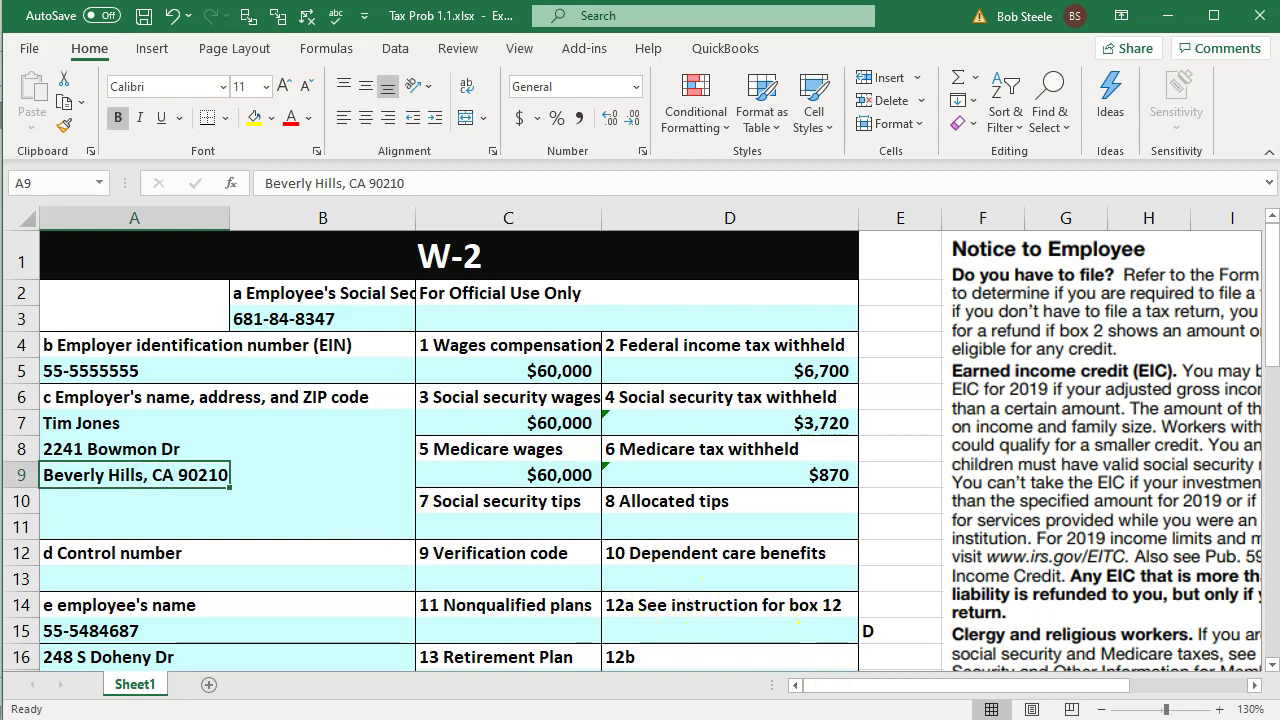
Compare the taxpayer's social security number field in Lacerte with the W-2 data in Tax Prob 1.1.xlsx, then return to Lacerte.
{"action": "left_click", "coordinate": [929, 712]}
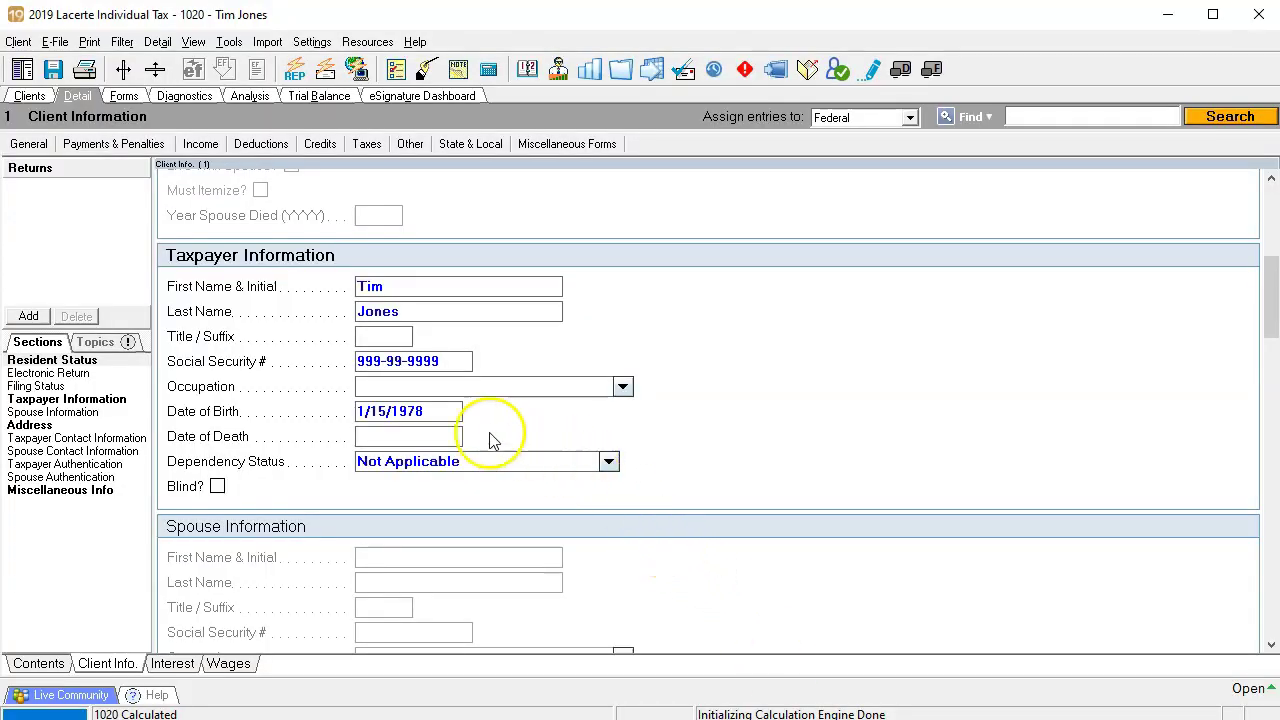
{"action": "left_click", "coordinate": [437, 361]}
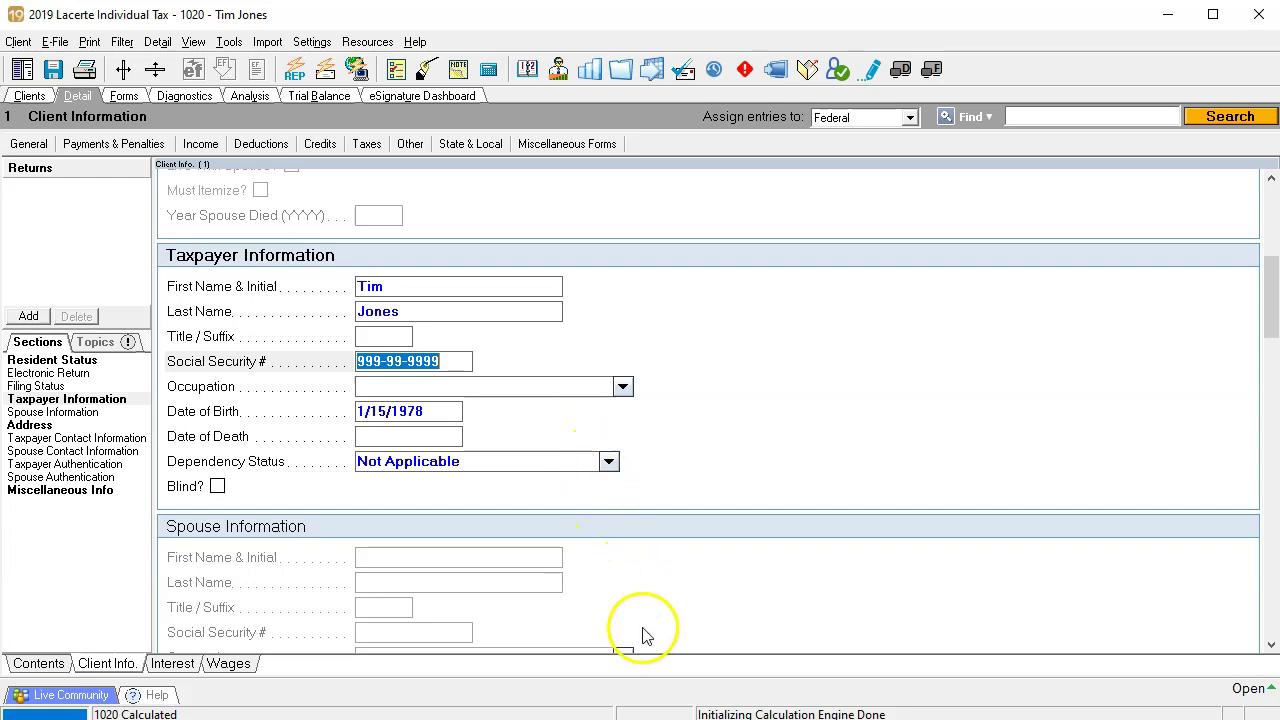
{"action": "mouse_move", "coordinate": [652, 719]}
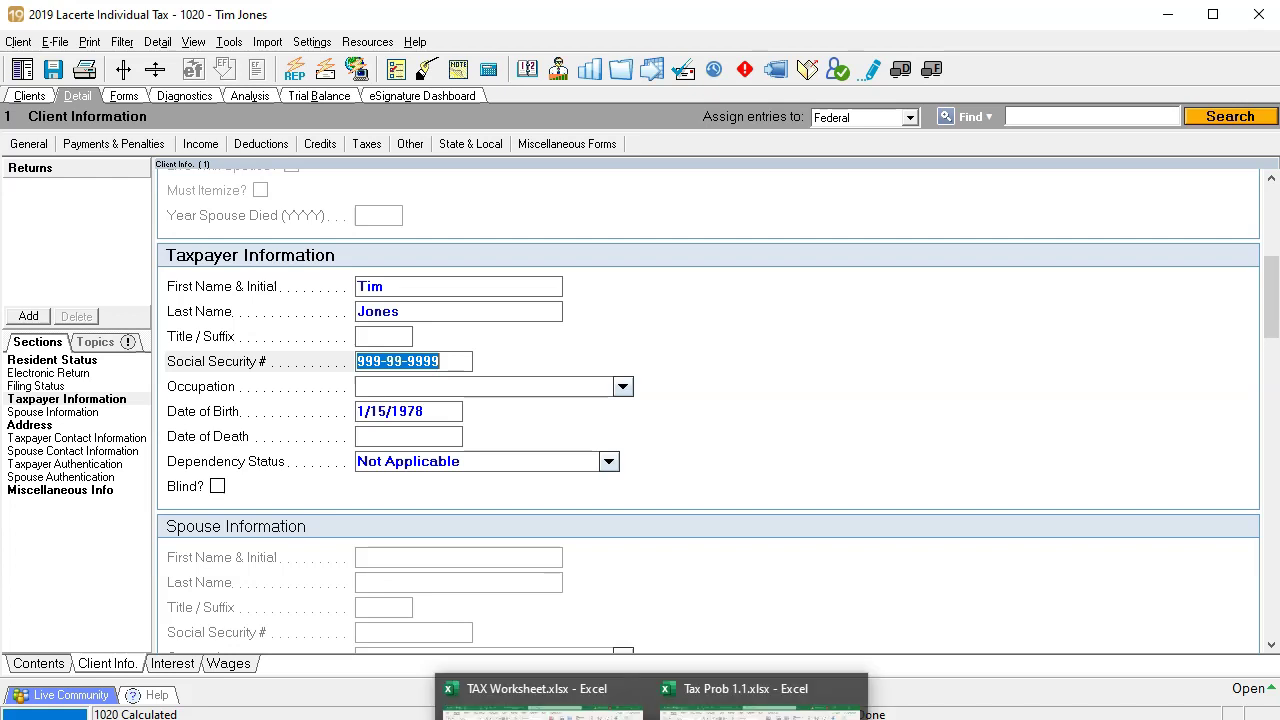
{"action": "left_click", "coordinate": [745, 700]}
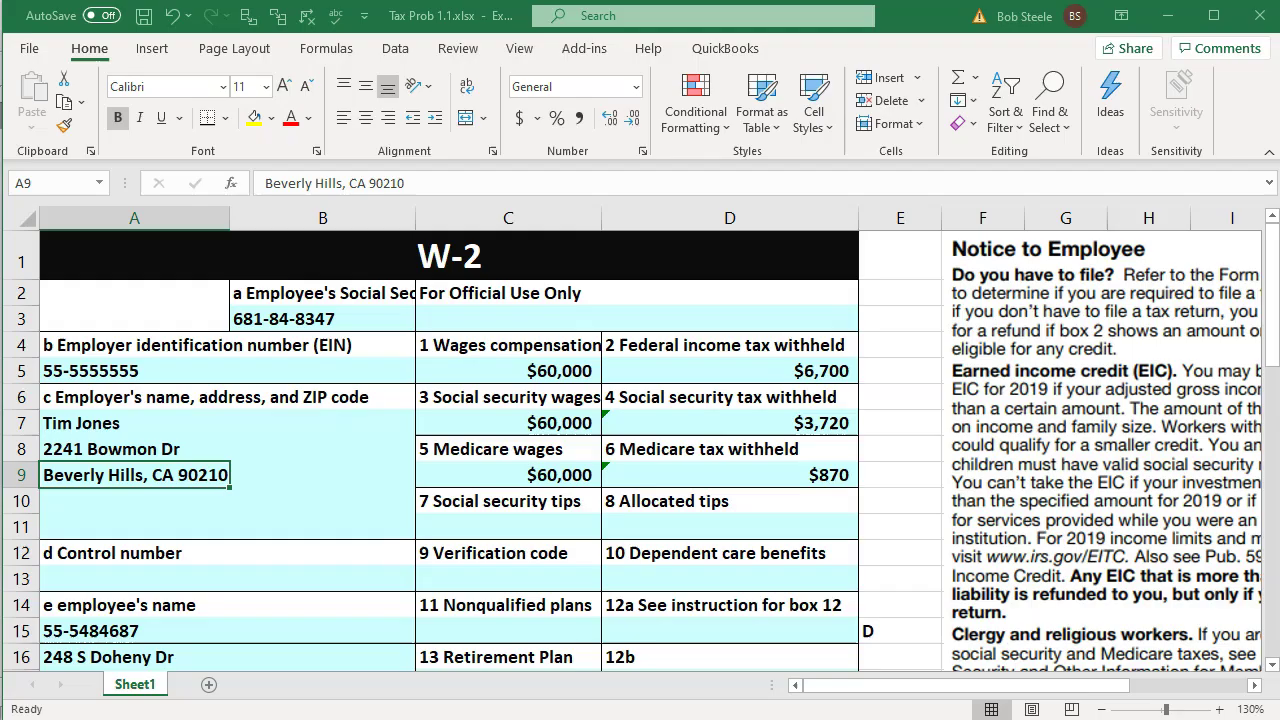
{"action": "left_click", "coordinate": [617, 563]}
{"action": "scroll", "coordinate": [618, 567], "scroll_direction": "down", "scroll_amount": 1}
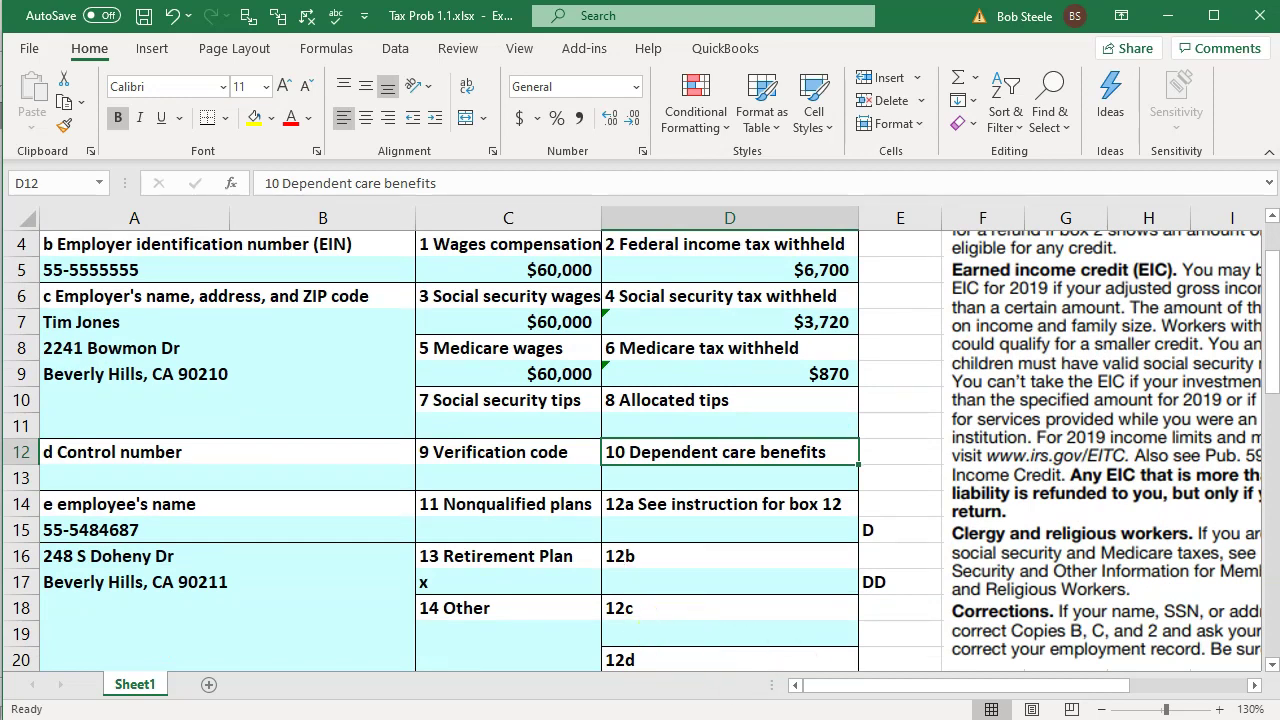
{"action": "key", "text": "alt+Tab"}
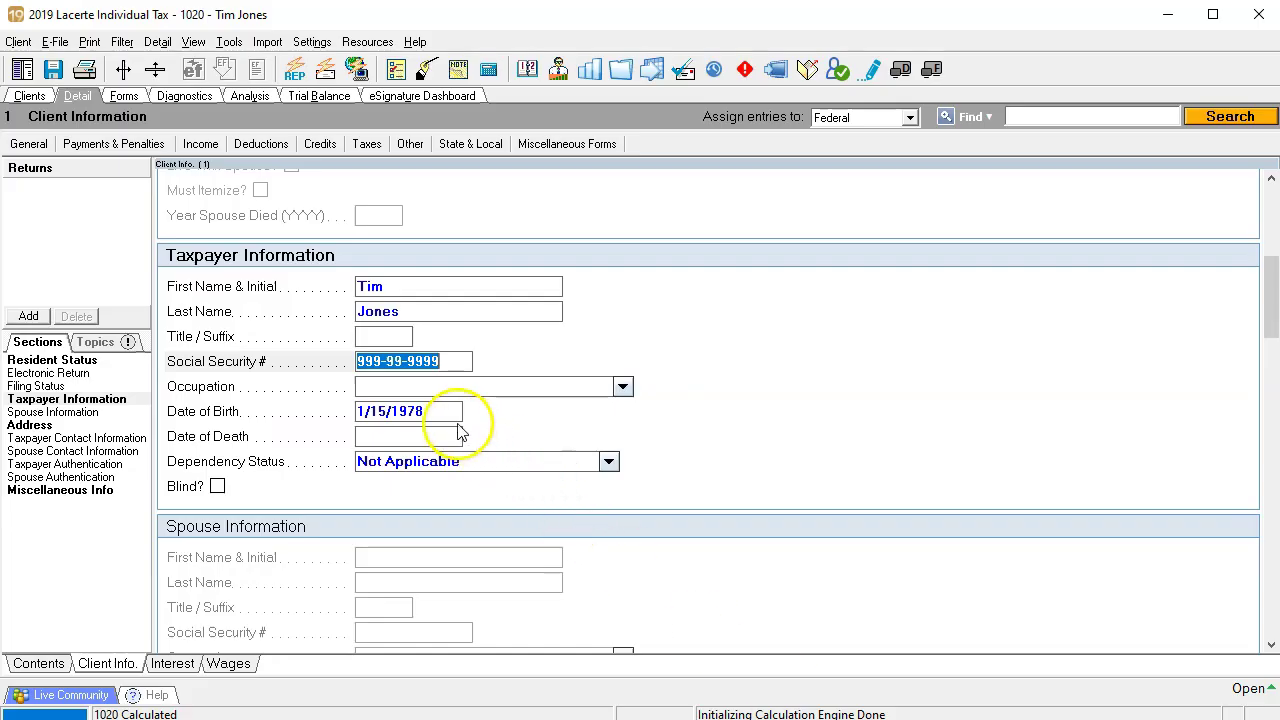
Check the taxpayer's date of birth field and set the occupation to Computer Programmer.
{"action": "left_click", "coordinate": [441, 411]}
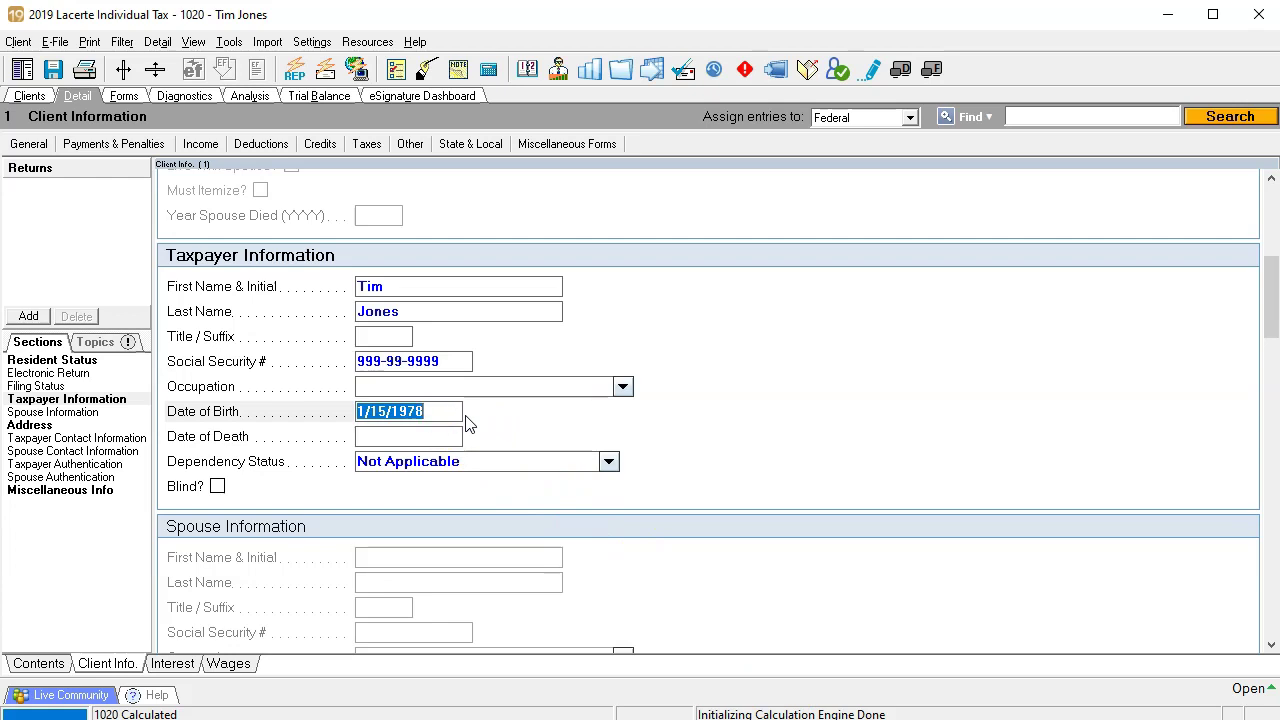
{"action": "left_click", "coordinate": [462, 440]}
{"action": "left_click", "coordinate": [472, 442]}
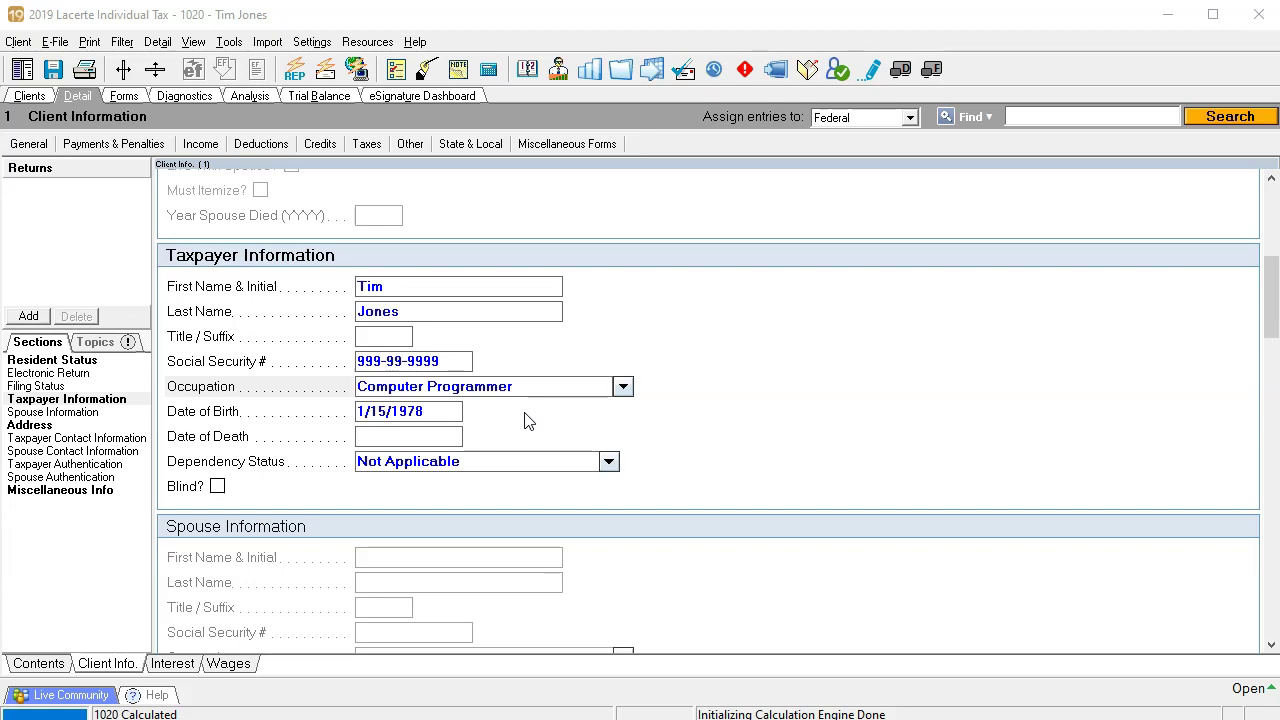
Show page 1 of Form 1040 and tick off the Single filing status, taxpayer name, social security number and address lines.
{"action": "scroll", "coordinate": [943, 363], "scroll_direction": "down", "scroll_amount": 2}
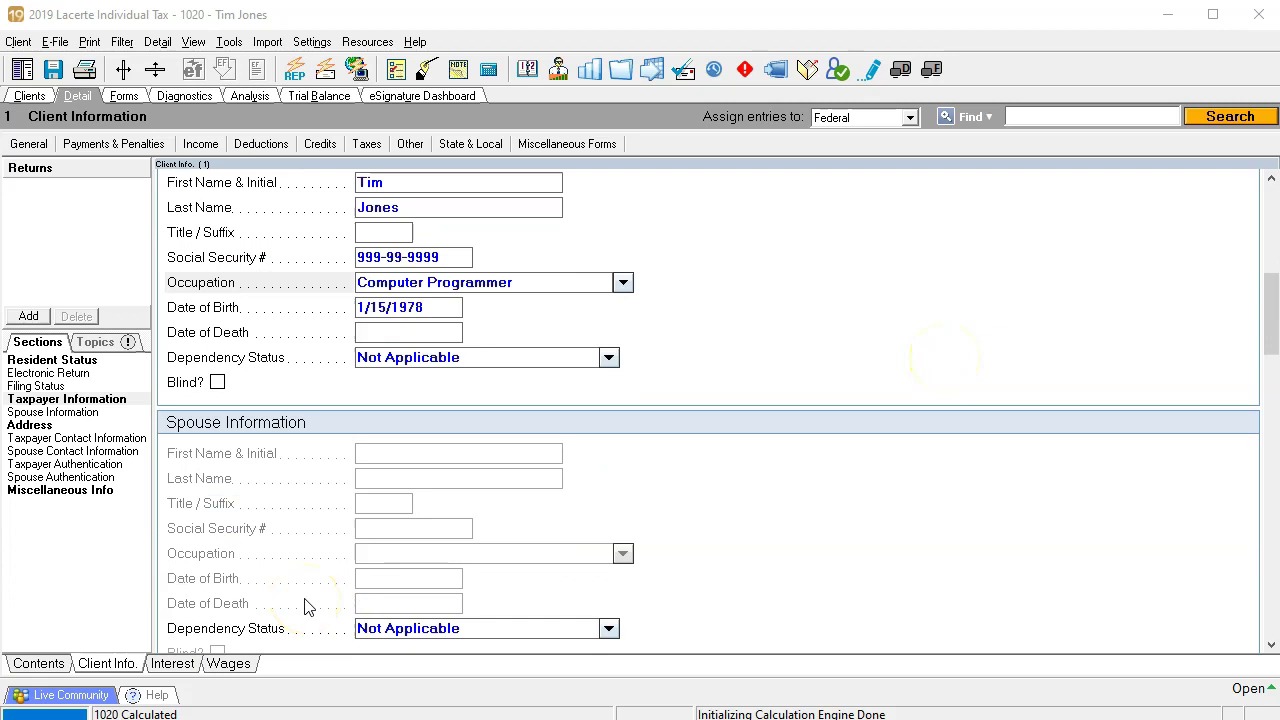
{"action": "scroll", "coordinate": [308, 607], "scroll_direction": "up", "scroll_amount": 2}
{"action": "scroll", "coordinate": [313, 586], "scroll_direction": "up", "scroll_amount": 2}
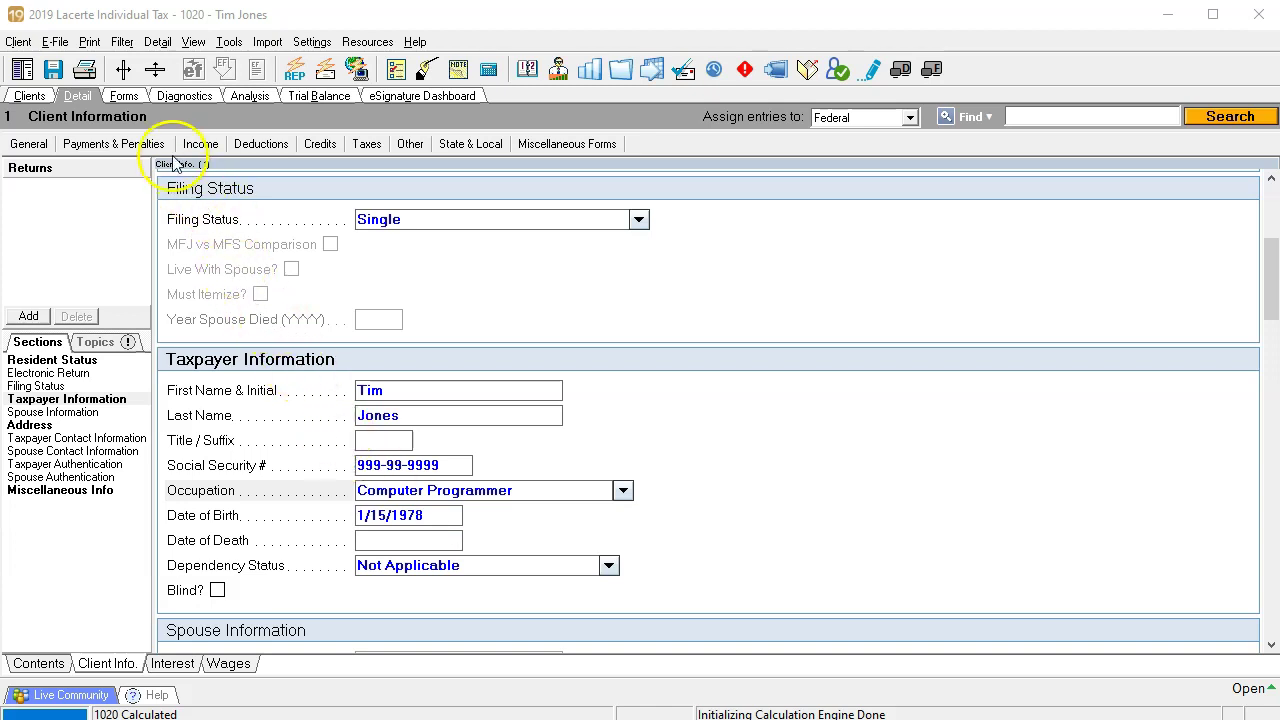
{"action": "left_click", "coordinate": [124, 96]}
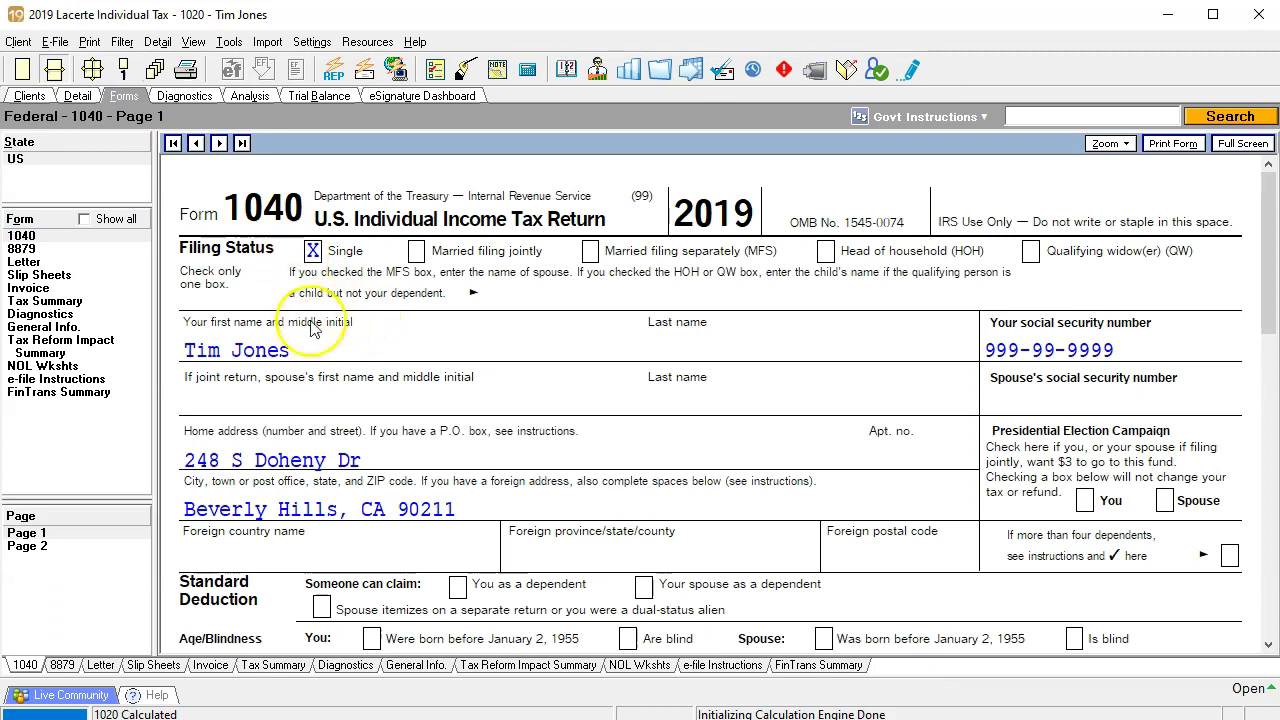
{"action": "left_click", "coordinate": [333, 255]}
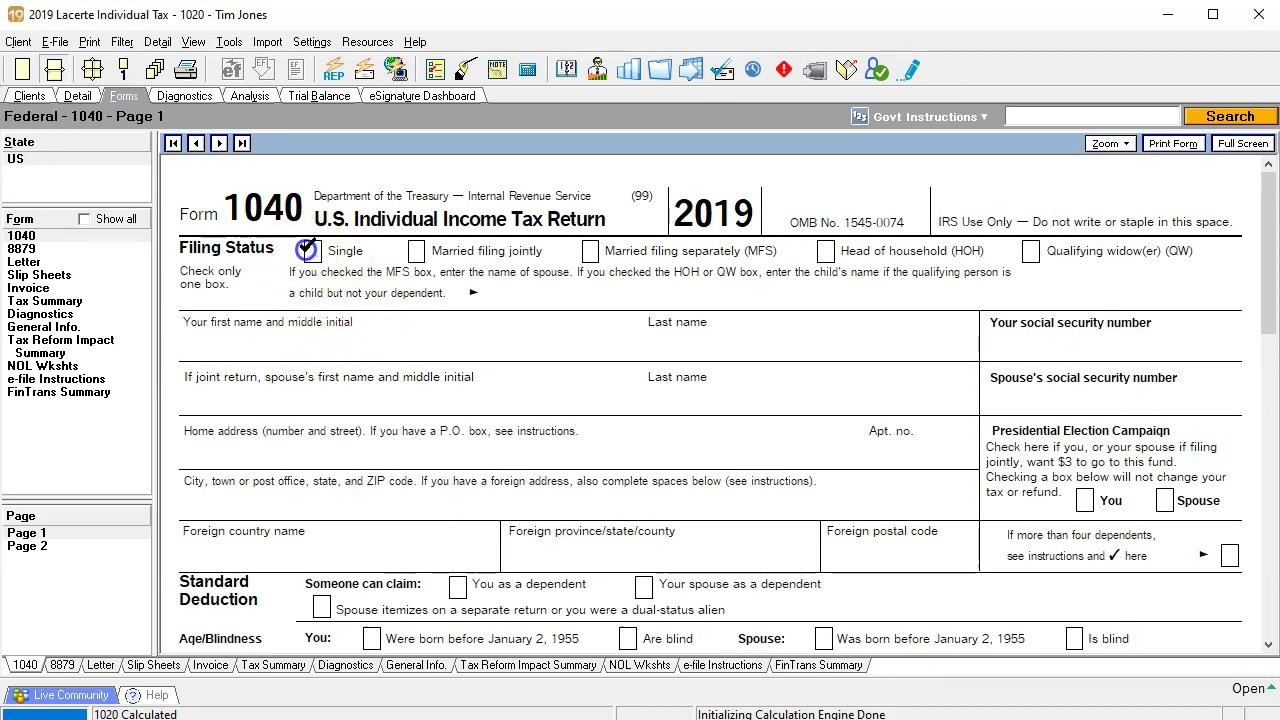
{"action": "left_click", "coordinate": [305, 341]}
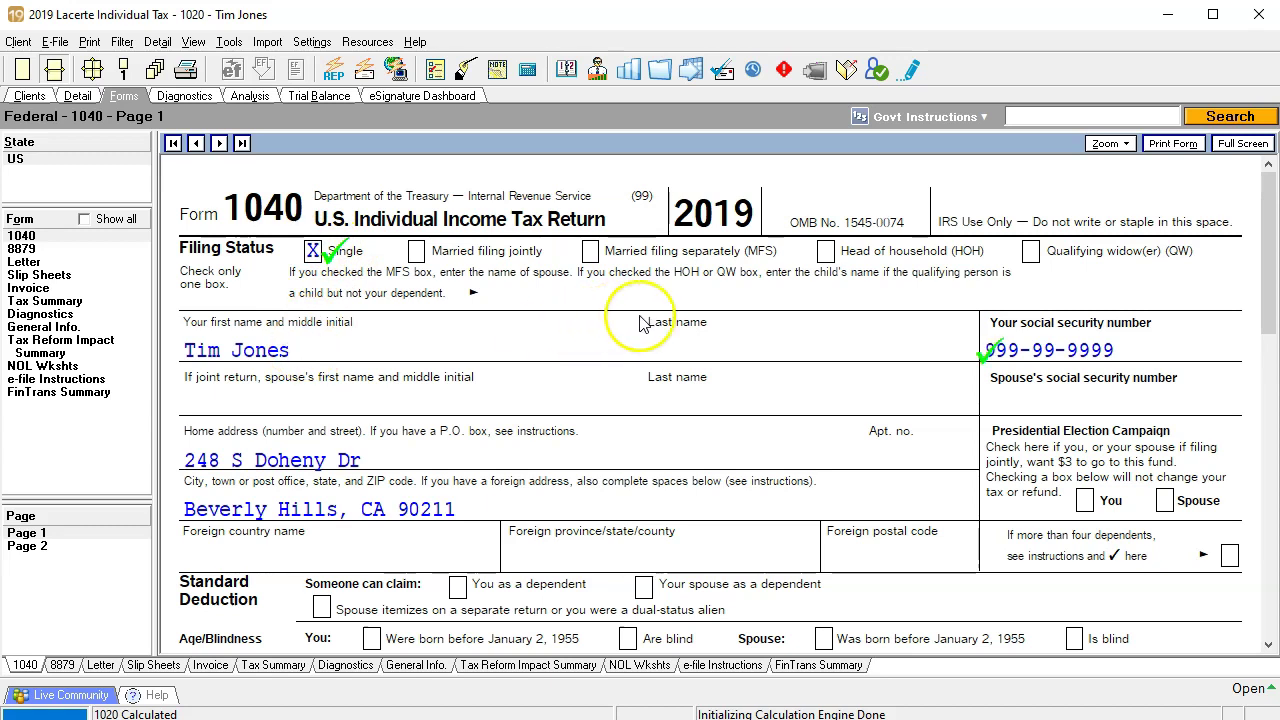
{"action": "left_click", "coordinate": [1194, 341]}
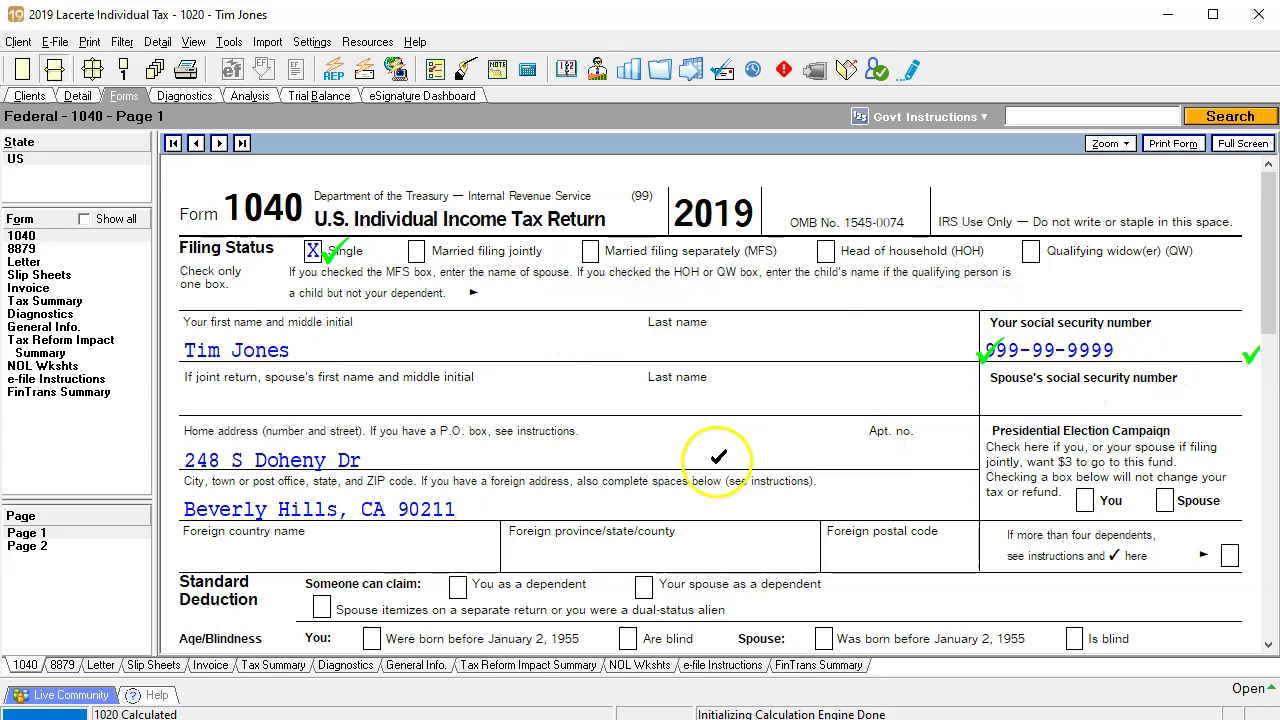
{"action": "left_click", "coordinate": [396, 457]}
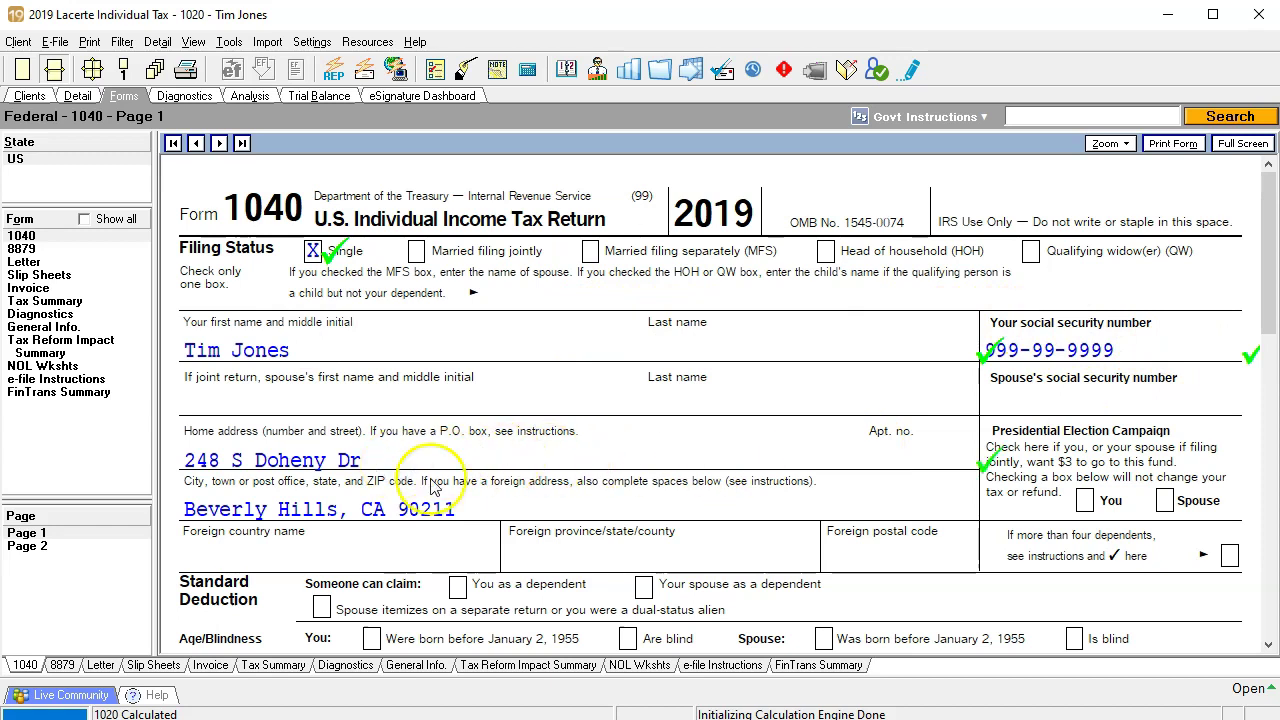
{"action": "left_click", "coordinate": [471, 503]}
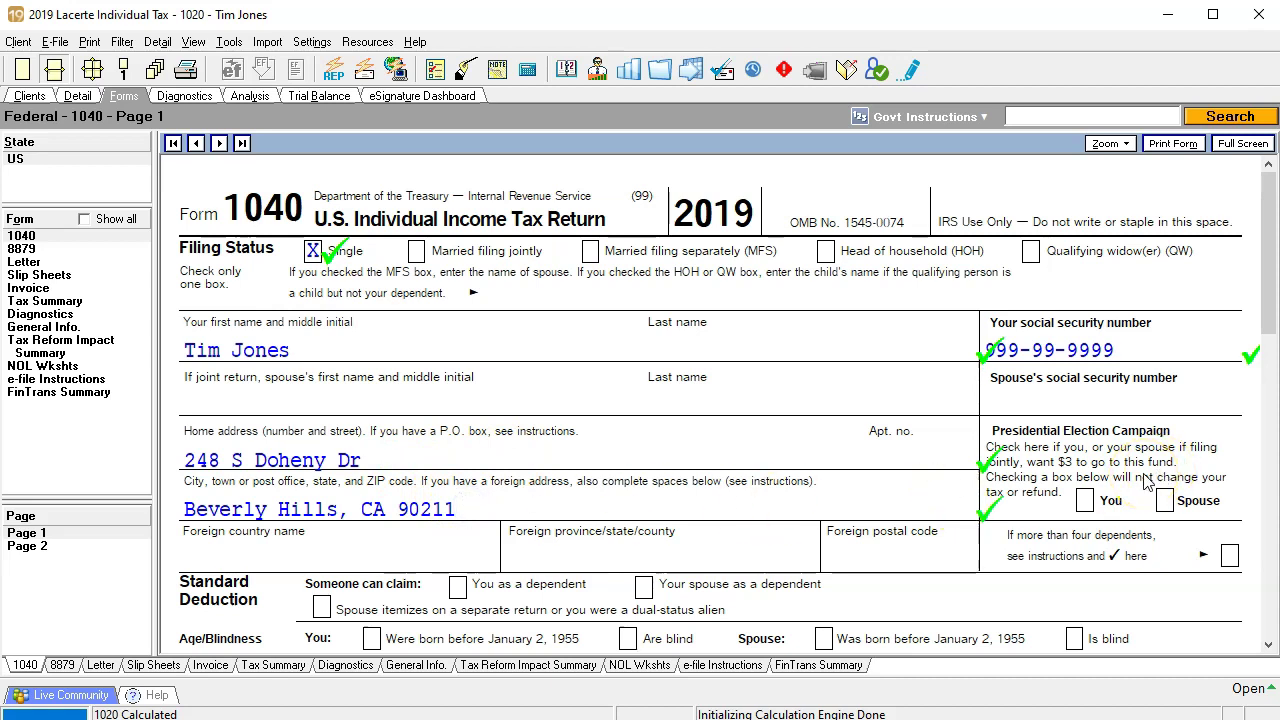
Review the Standard Deduction boxes and tick off the Dependents section on page 1 of Form 1040.
{"action": "scroll", "coordinate": [1147, 483], "scroll_direction": "down", "scroll_amount": 3}
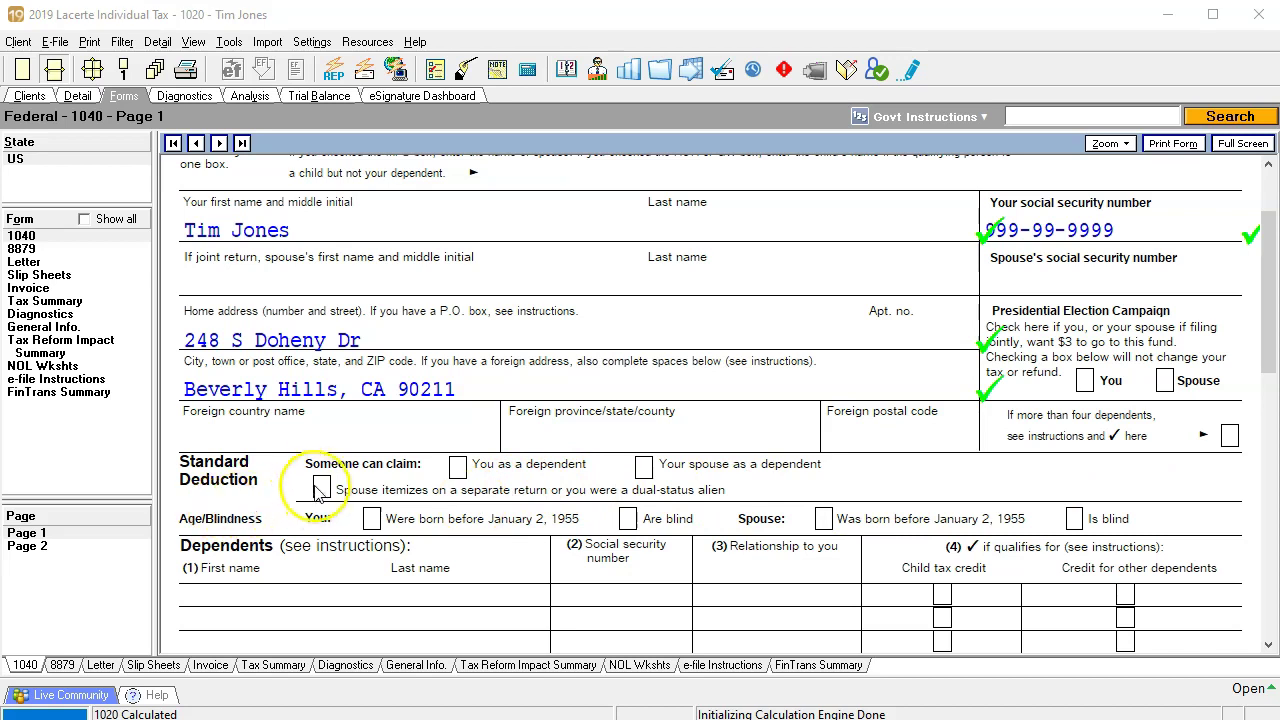
{"action": "left_click", "coordinate": [455, 466]}
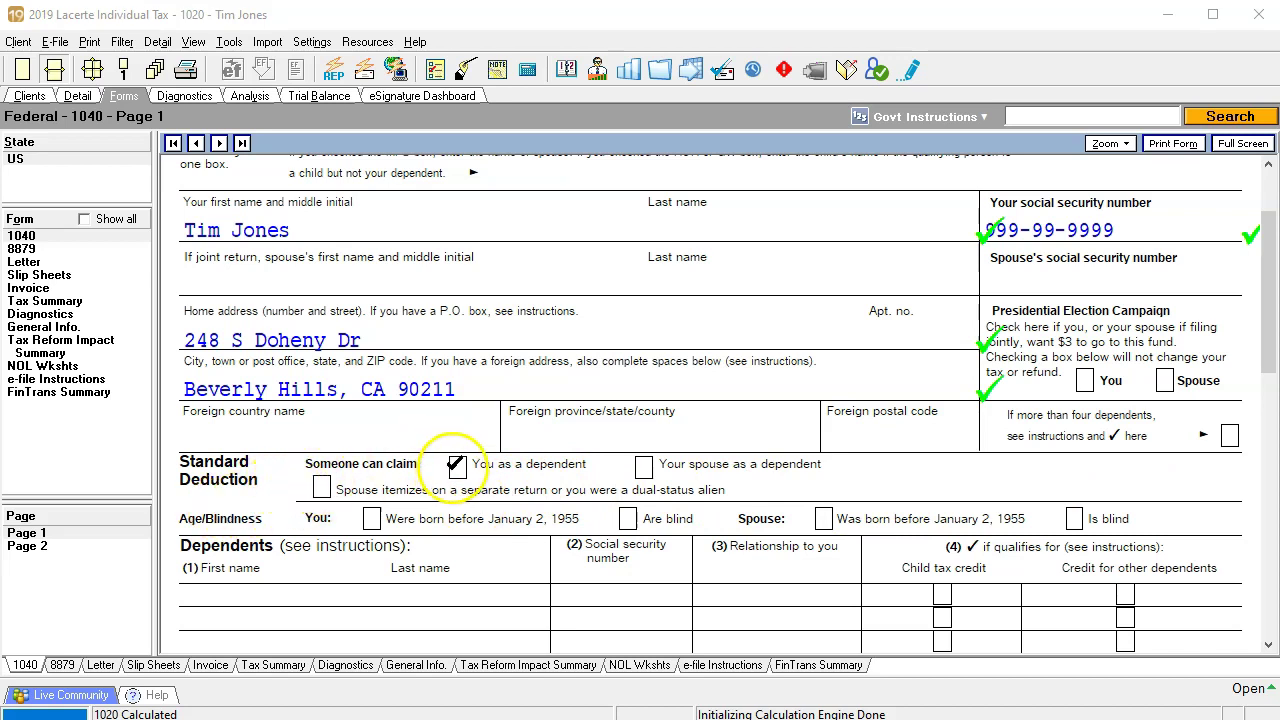
{"action": "left_click", "coordinate": [458, 464]}
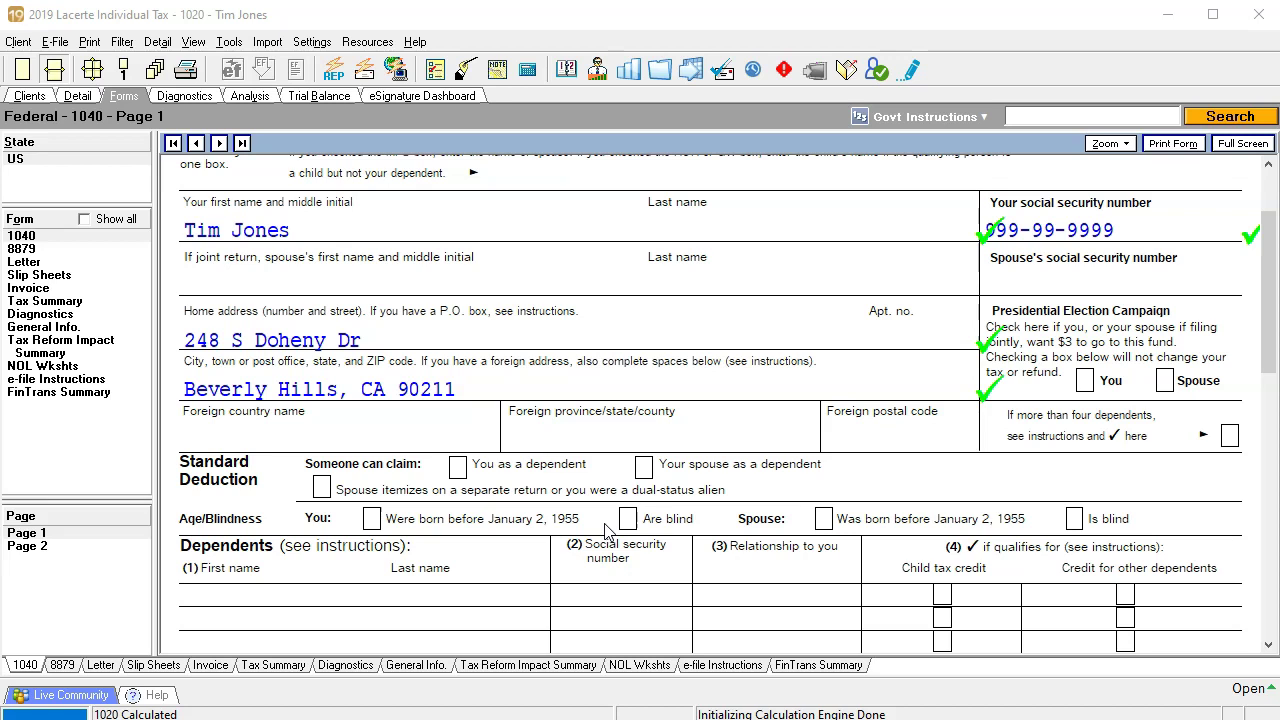
{"action": "scroll", "coordinate": [605, 530], "scroll_direction": "down", "scroll_amount": 1}
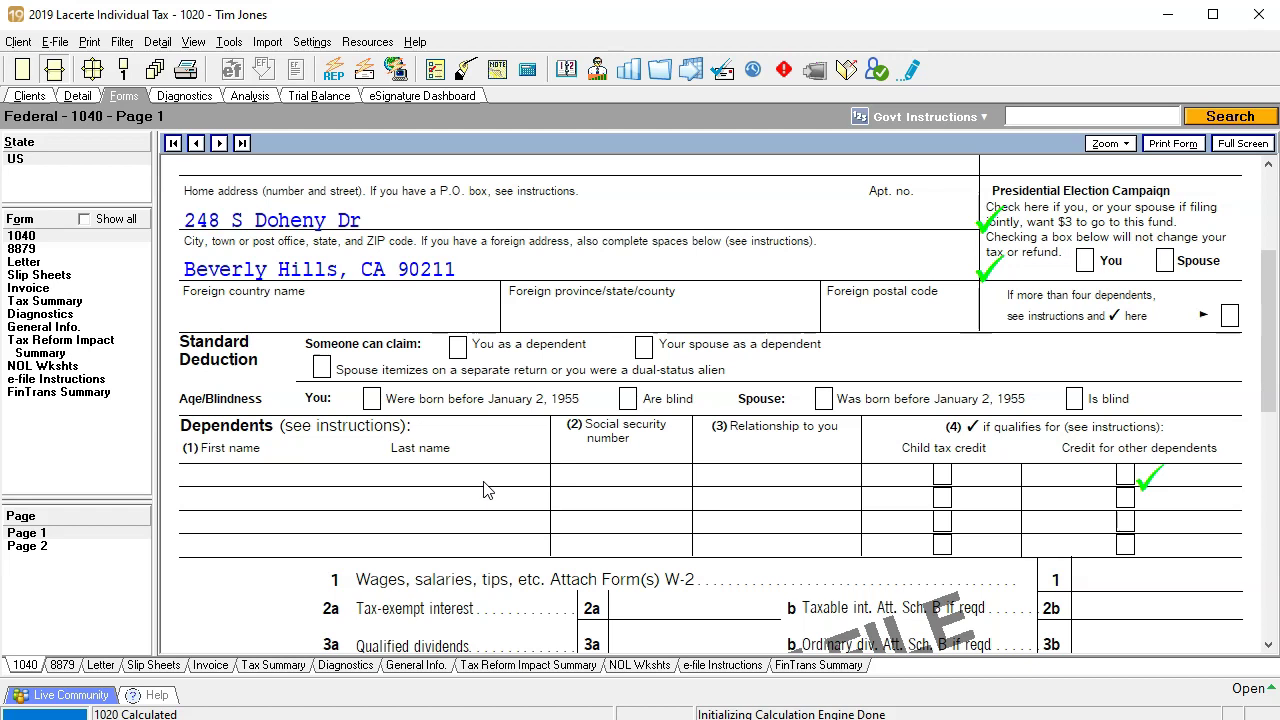
{"action": "scroll", "coordinate": [483, 490], "scroll_direction": "down", "scroll_amount": 3}
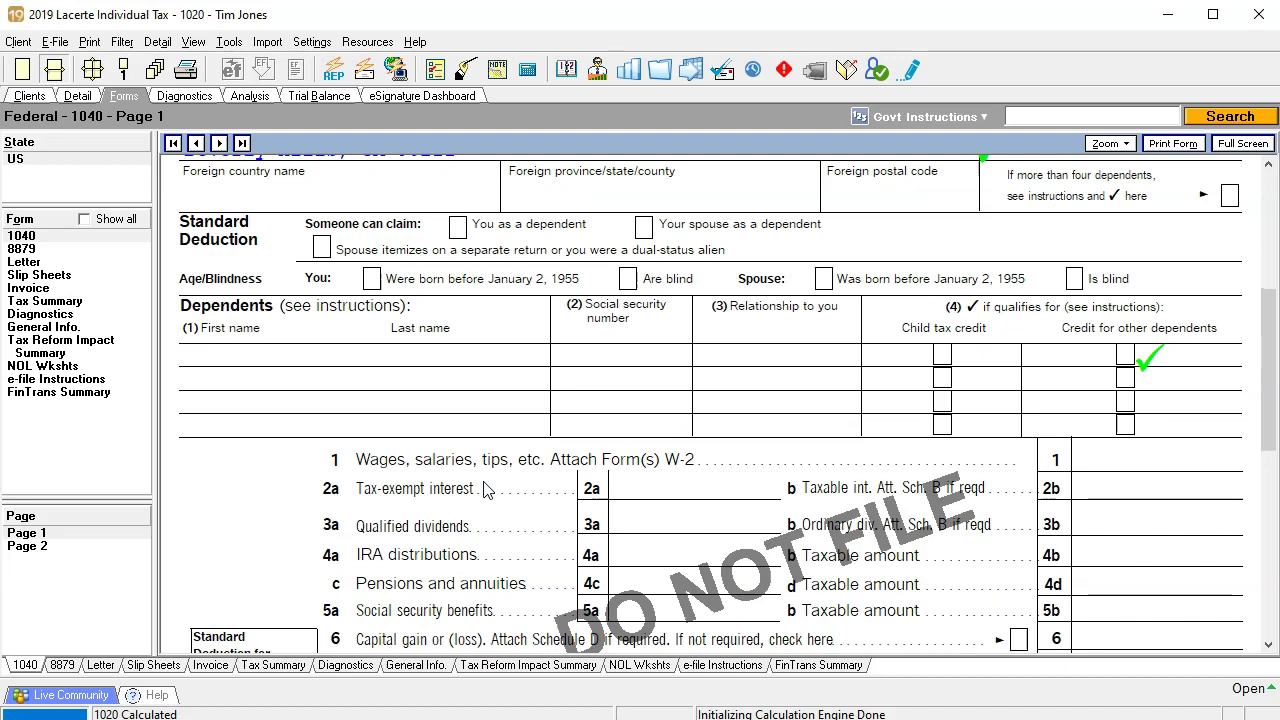
{"action": "scroll", "coordinate": [483, 490], "scroll_direction": "down", "scroll_amount": 3}
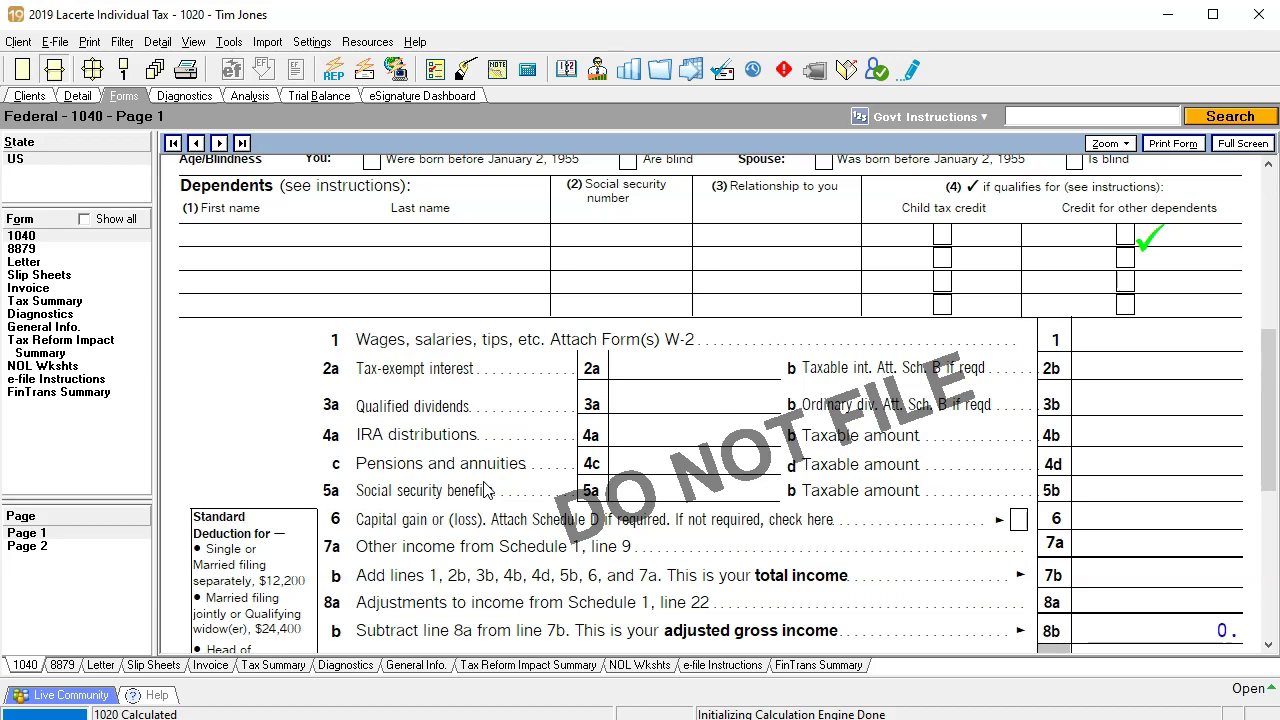
Examine Form 1040 page 2's refund, third party designee, signature, occupation and paid preparer sections, and return to page 1.
{"action": "left_click", "coordinate": [60, 547]}
{"action": "scroll", "coordinate": [591, 475], "scroll_direction": "down", "scroll_amount": 6}
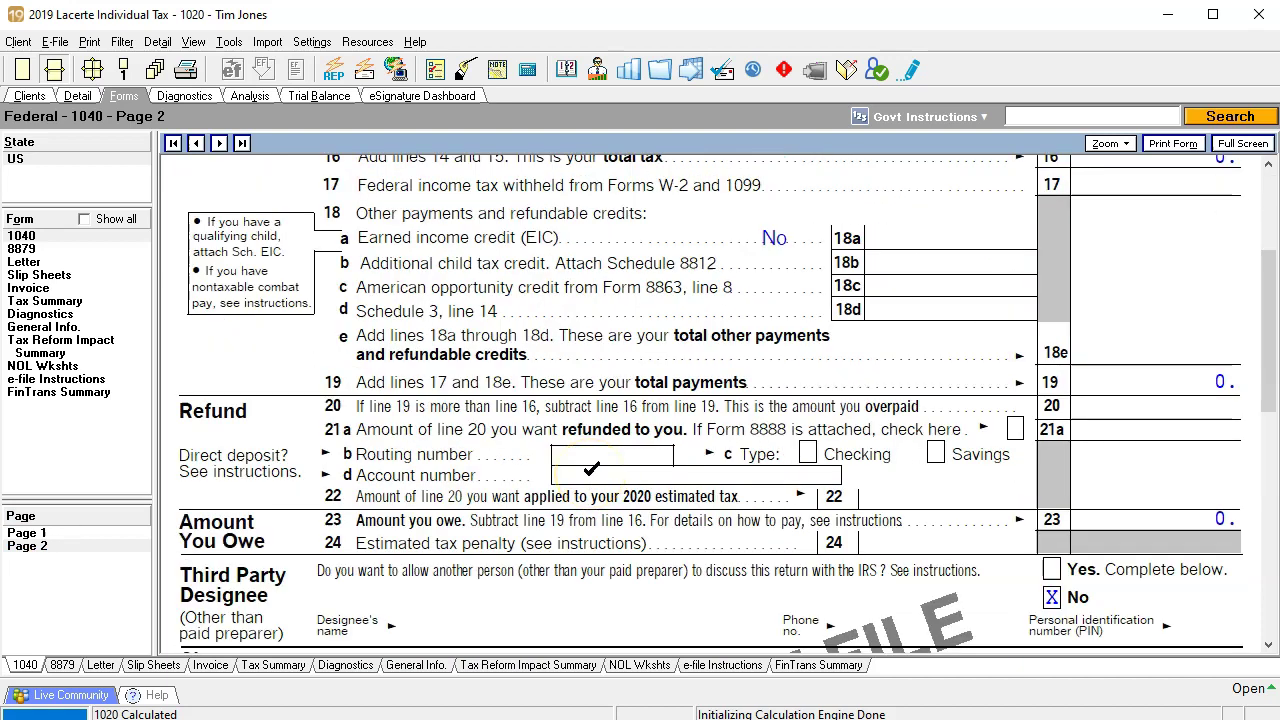
{"action": "scroll", "coordinate": [591, 470], "scroll_direction": "down", "scroll_amount": 5}
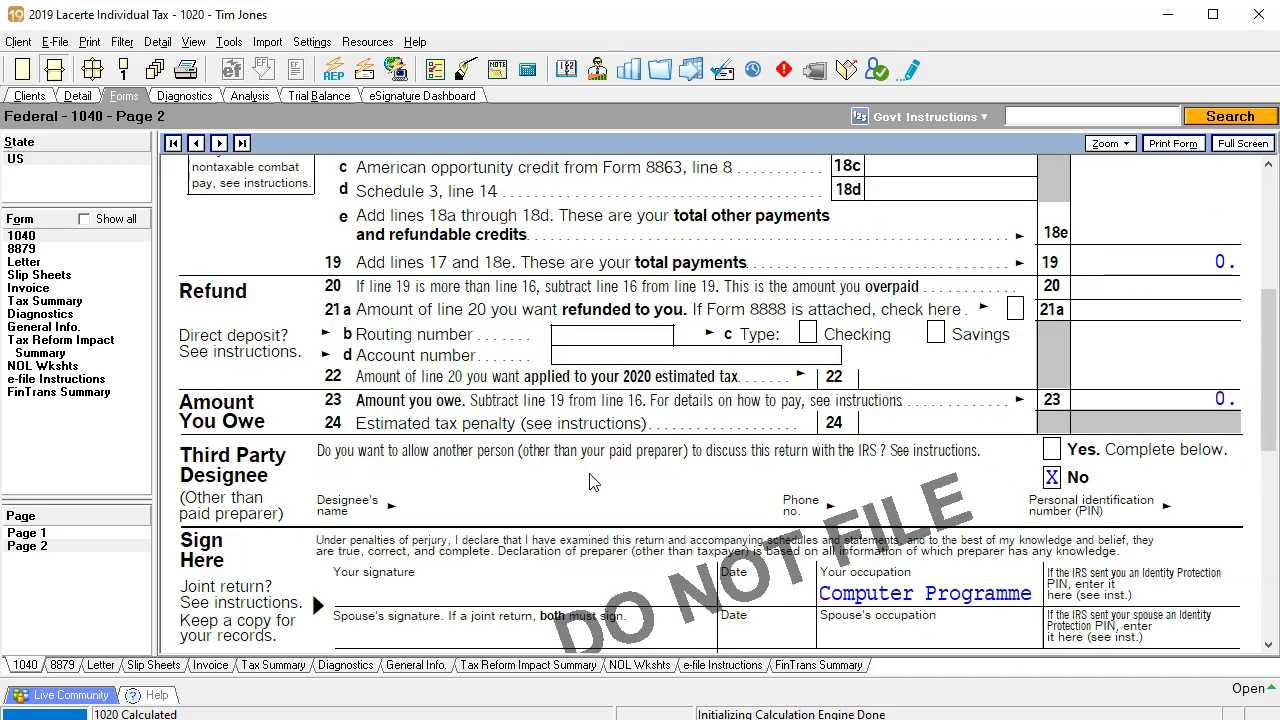
{"action": "scroll", "coordinate": [590, 478], "scroll_direction": "down", "scroll_amount": 1}
{"action": "left_click", "coordinate": [367, 487]}
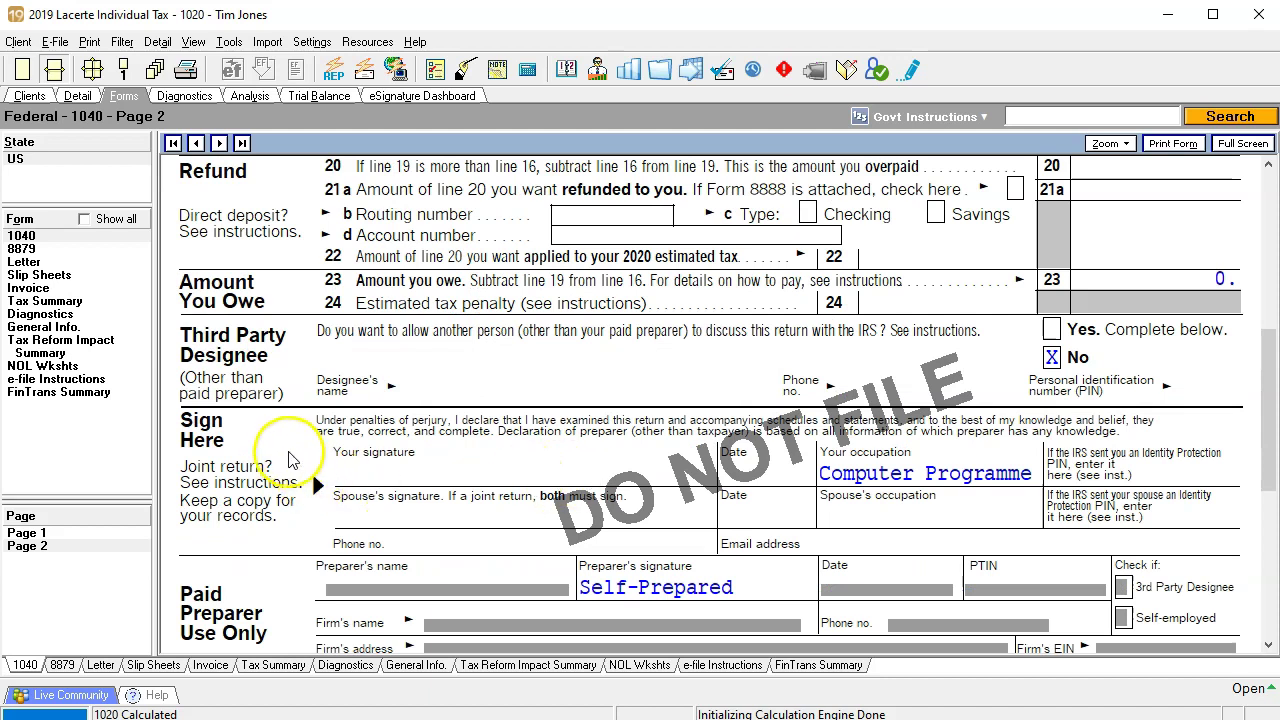
{"action": "left_click", "coordinate": [437, 503]}
{"action": "scroll", "coordinate": [305, 600], "scroll_direction": "down", "scroll_amount": 3}
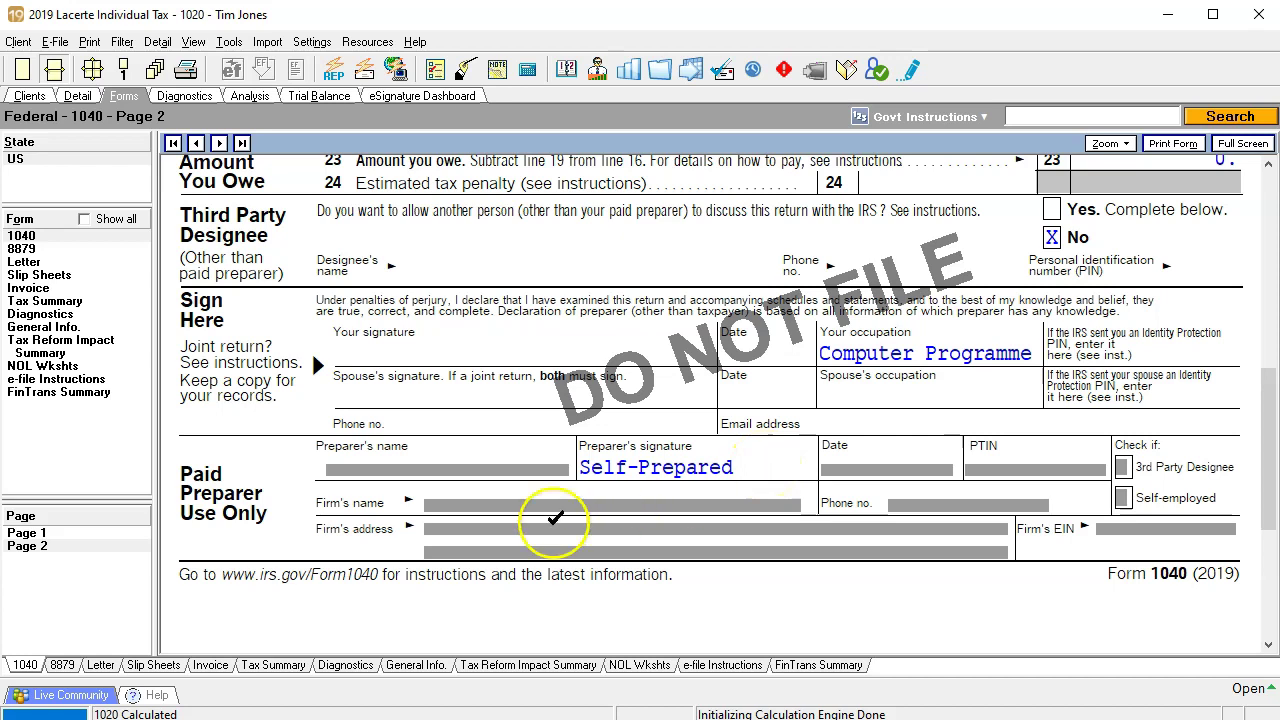
{"action": "scroll", "coordinate": [711, 400], "scroll_direction": "down", "scroll_amount": 1}
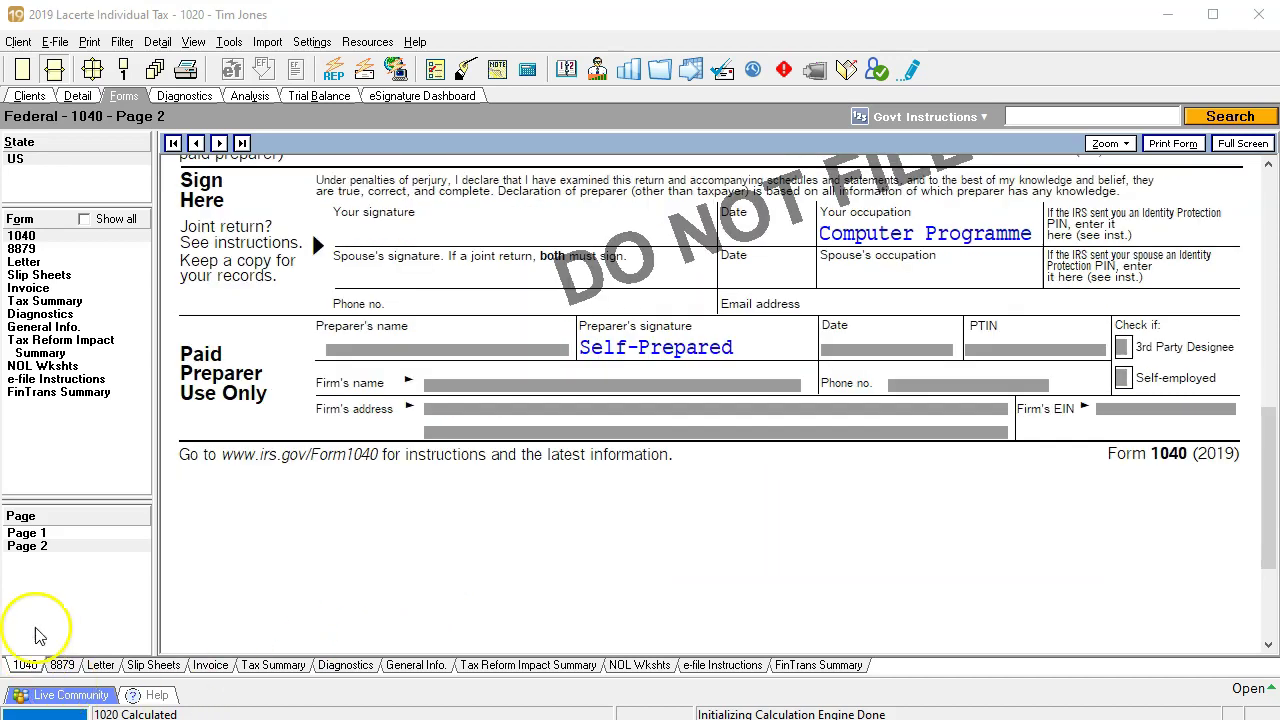
{"action": "left_click", "coordinate": [34, 533]}
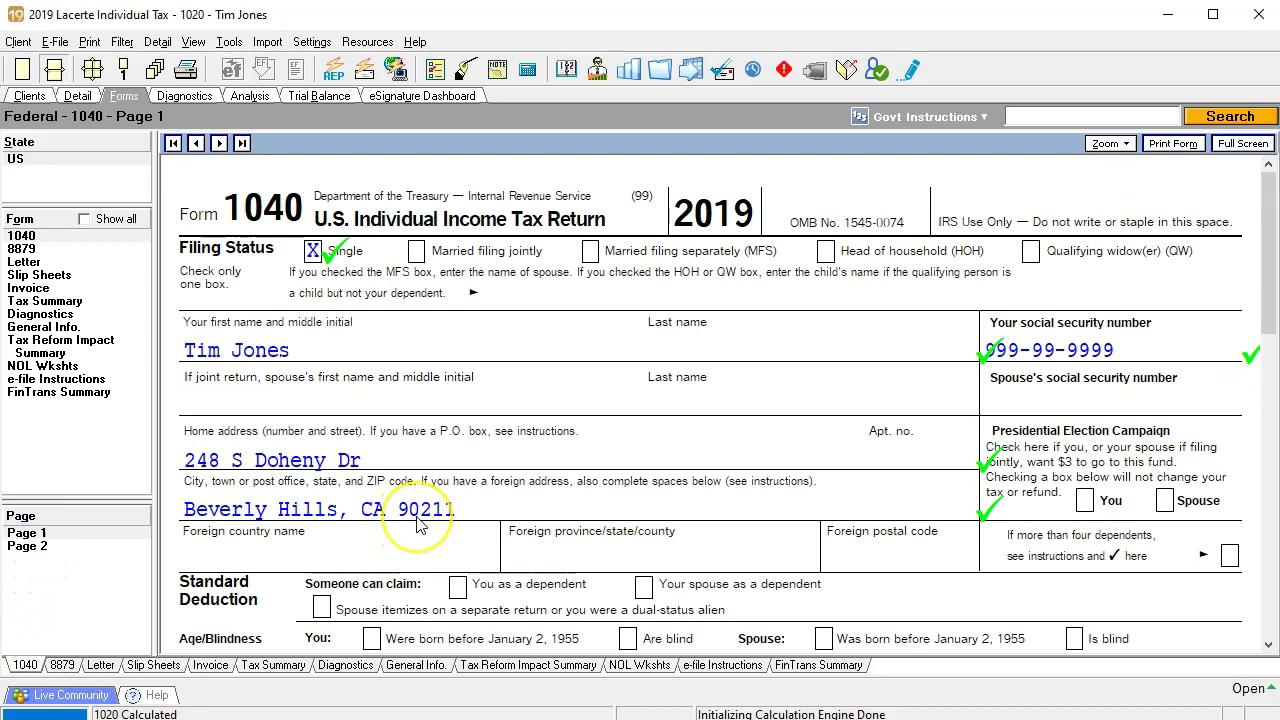
Look over Form 1040 page 1's income lines, switch to Tax Prob 1.1.xlsx in Excel and examine W-2 boxes 1 and 2.
{"action": "scroll", "coordinate": [420, 509], "scroll_direction": "down", "scroll_amount": 4}
{"action": "scroll", "coordinate": [590, 425], "scroll_direction": "down", "scroll_amount": 2}
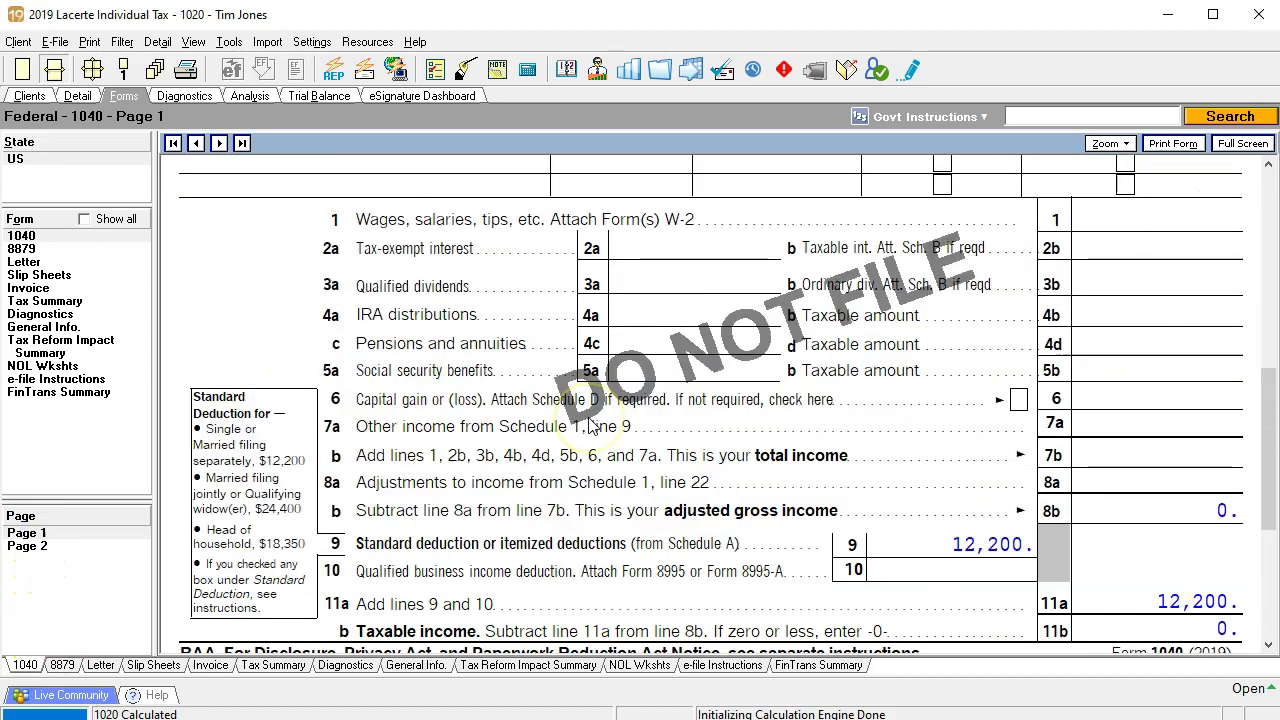
{"action": "left_click", "coordinate": [645, 719]}
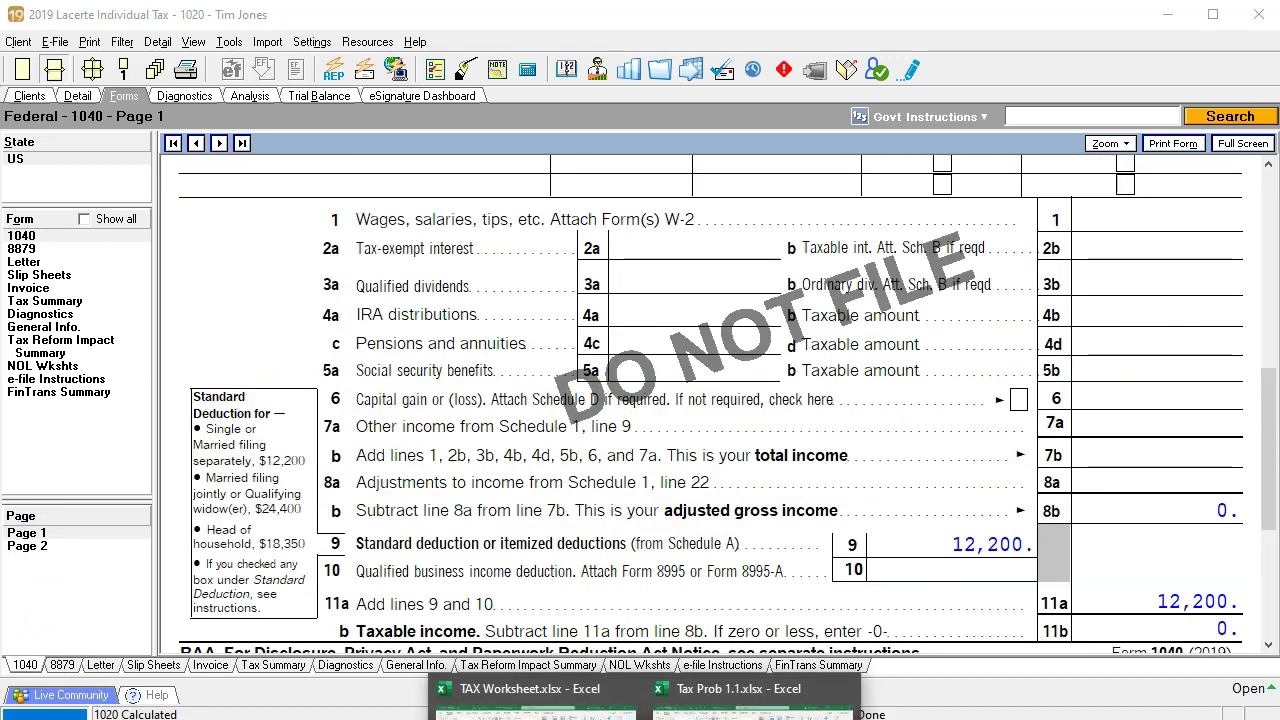
{"action": "left_click", "coordinate": [740, 700]}
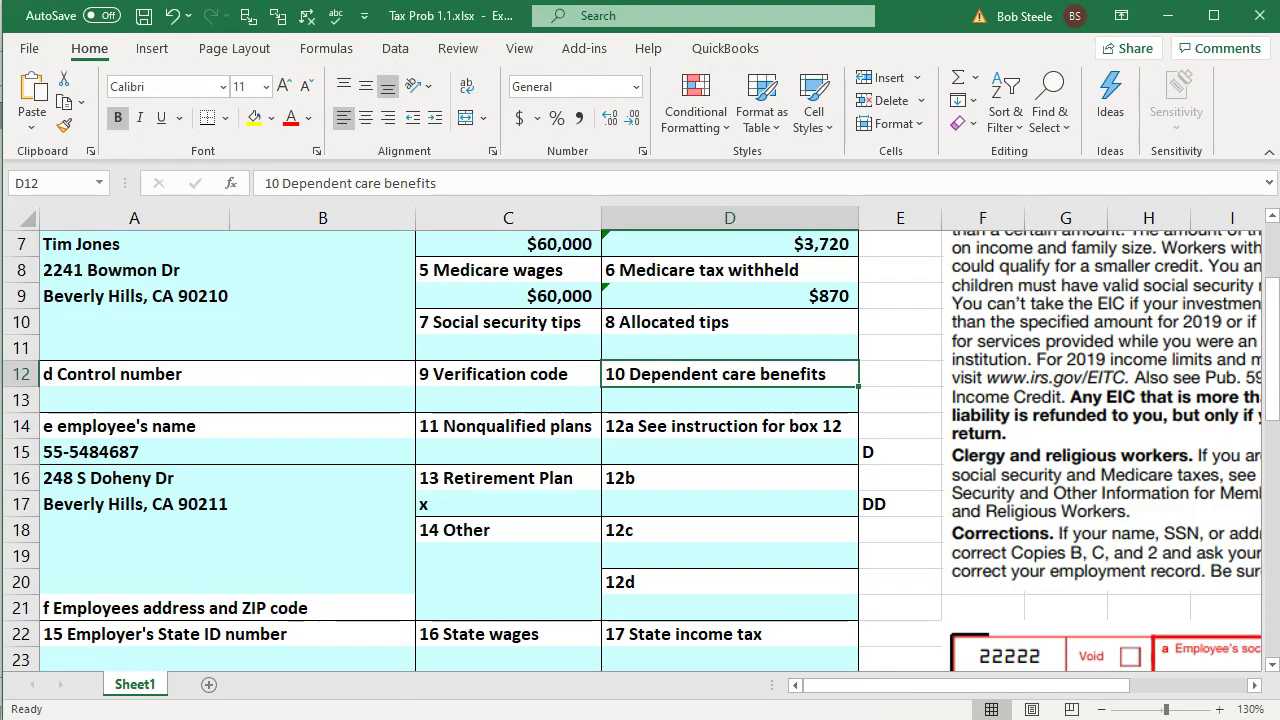
{"action": "scroll", "coordinate": [588, 500], "scroll_direction": "up", "scroll_amount": 2}
{"action": "left_click", "coordinate": [531, 368]}
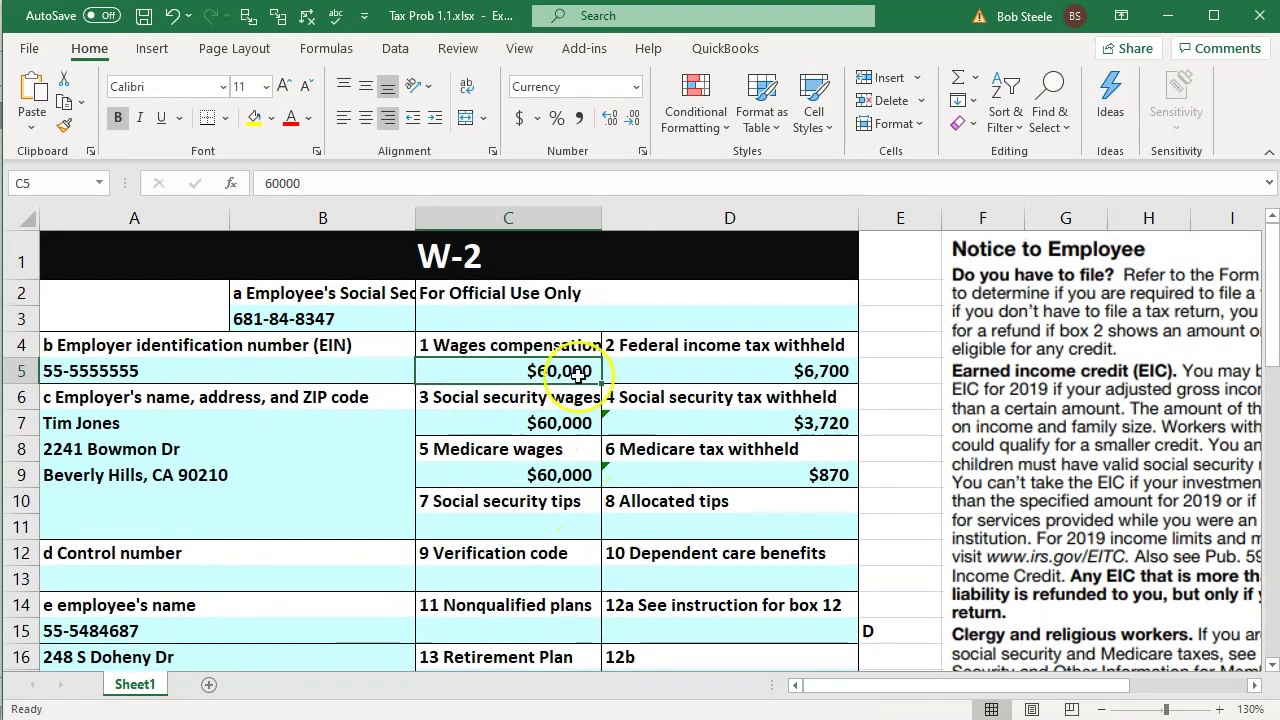
{"action": "left_click", "coordinate": [638, 380]}
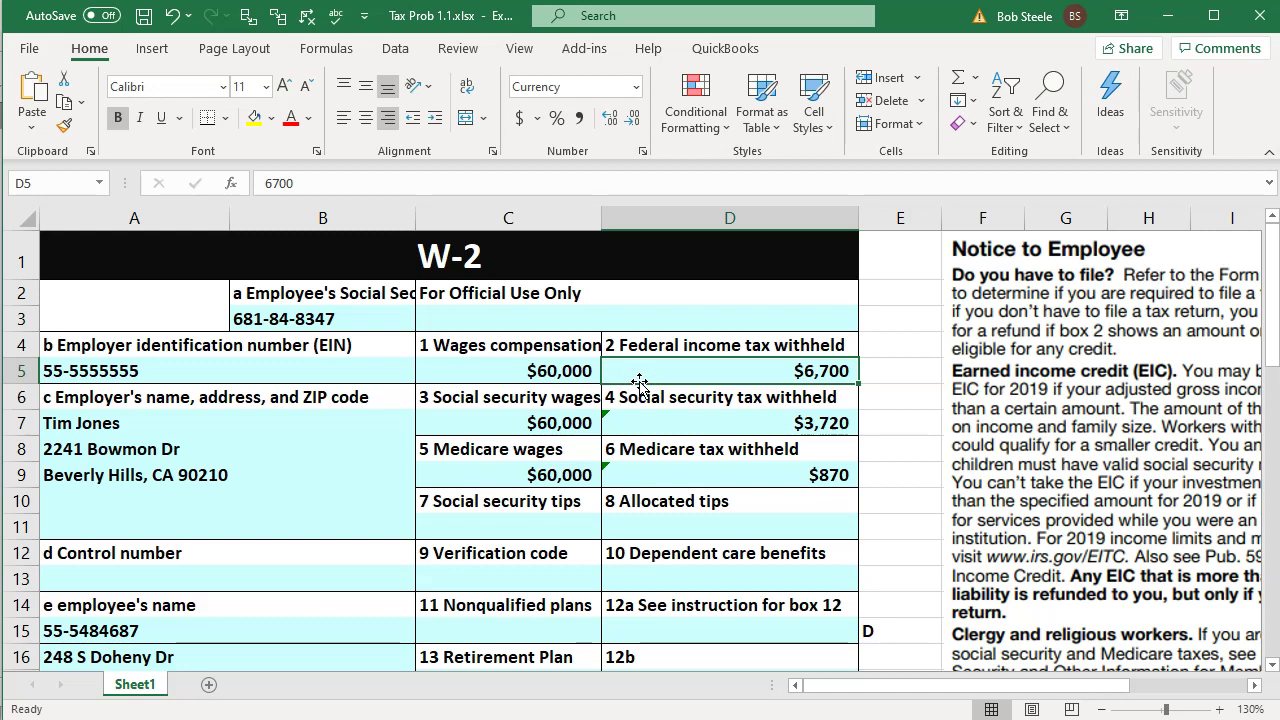
Examine the W-2's social security and Medicare wages and the social security tax withheld, and recheck boxes 1 and 2.
{"action": "left_click", "coordinate": [579, 427]}
{"action": "left_click", "coordinate": [574, 480]}
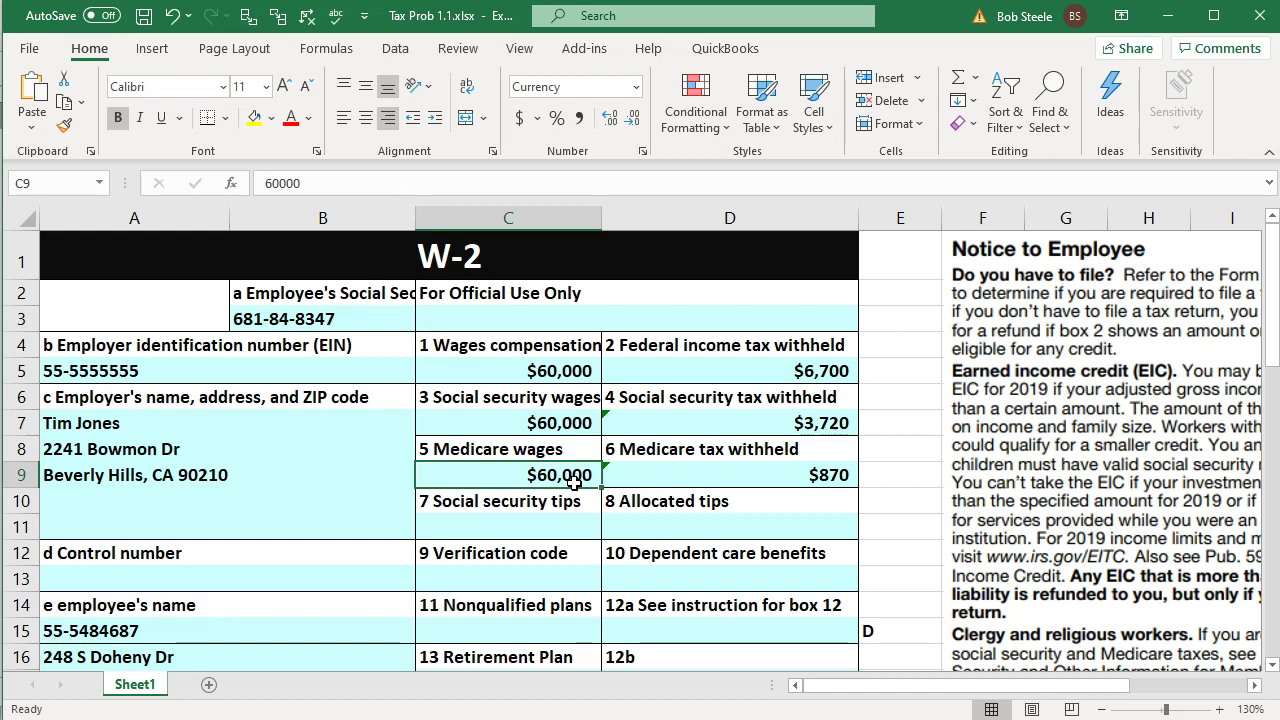
{"action": "key", "text": "Right"}
{"action": "key", "text": "Up"}
{"action": "key", "text": "Up"}
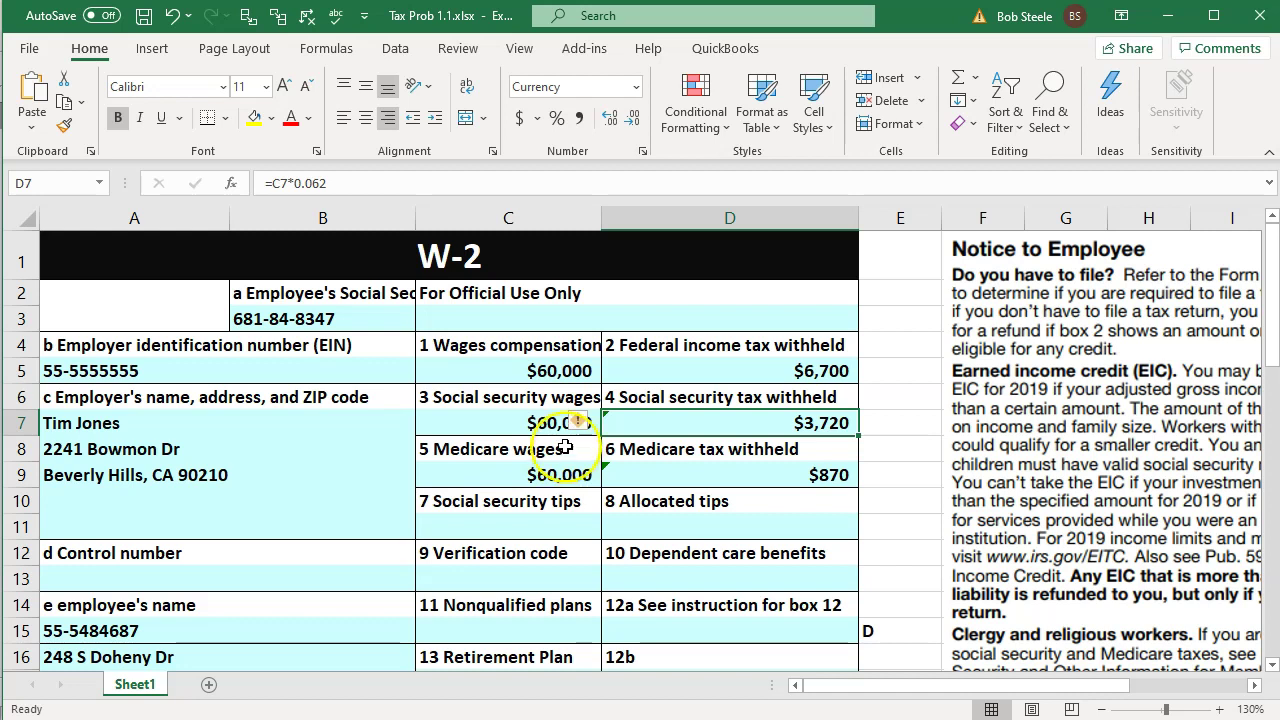
{"action": "left_click", "coordinate": [566, 371]}
{"action": "left_click", "coordinate": [638, 367]}
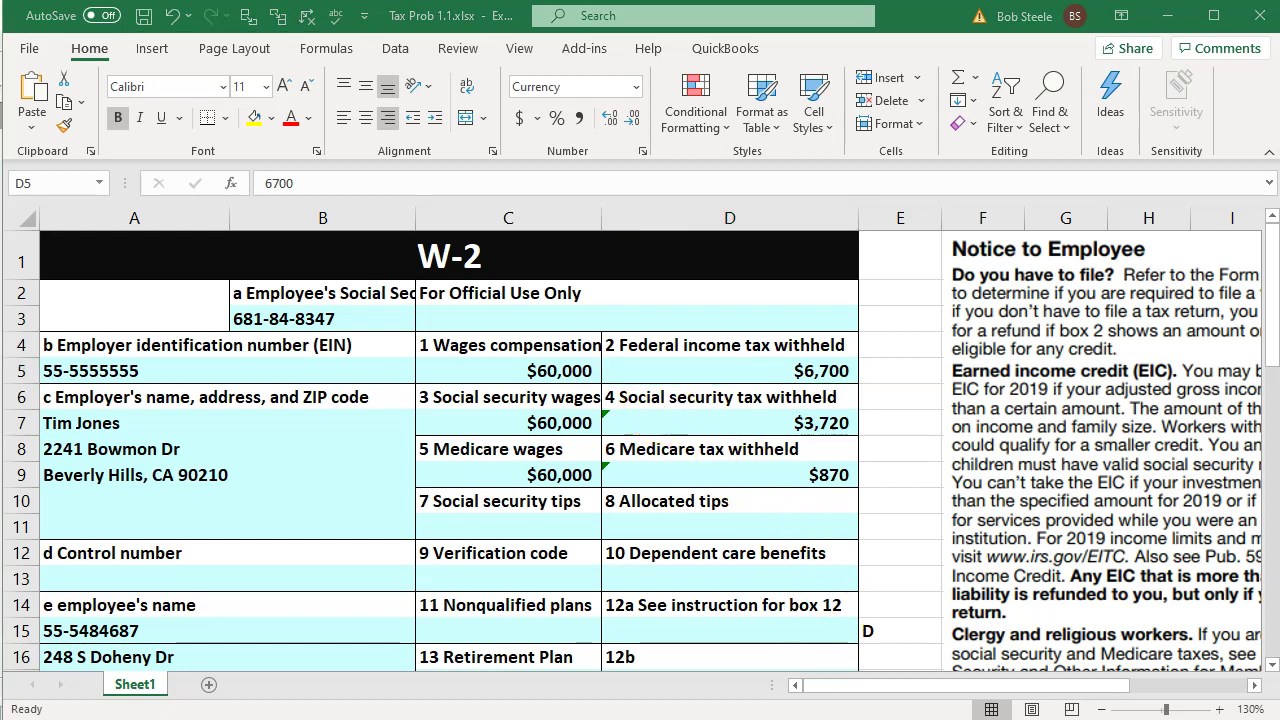
Return to Lacerte and tick off the wages line 1 on Form 1040 page 1 and the federal withholding line 17 on page 2.
{"action": "key", "text": "alt+Tab"}
{"action": "left_click", "coordinate": [888, 514]}
{"action": "left_click", "coordinate": [1125, 208]}
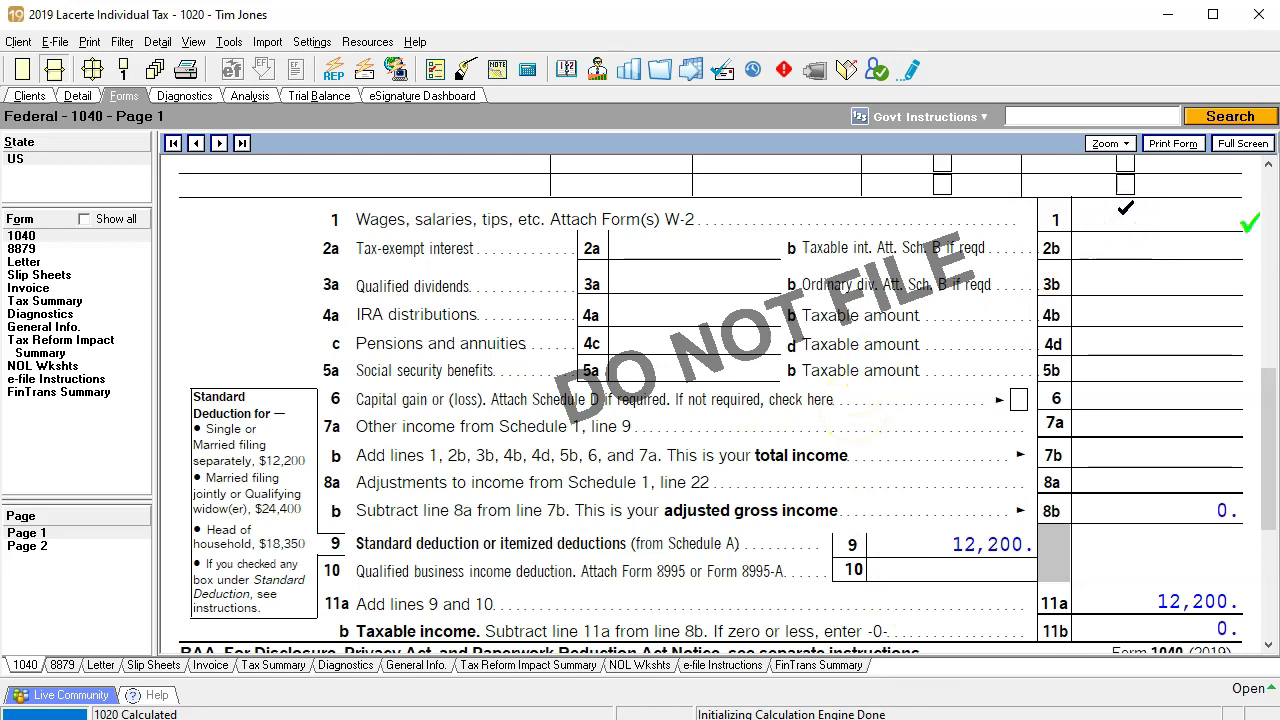
{"action": "left_click", "coordinate": [63, 545]}
{"action": "scroll", "coordinate": [615, 484], "scroll_direction": "down", "scroll_amount": 3}
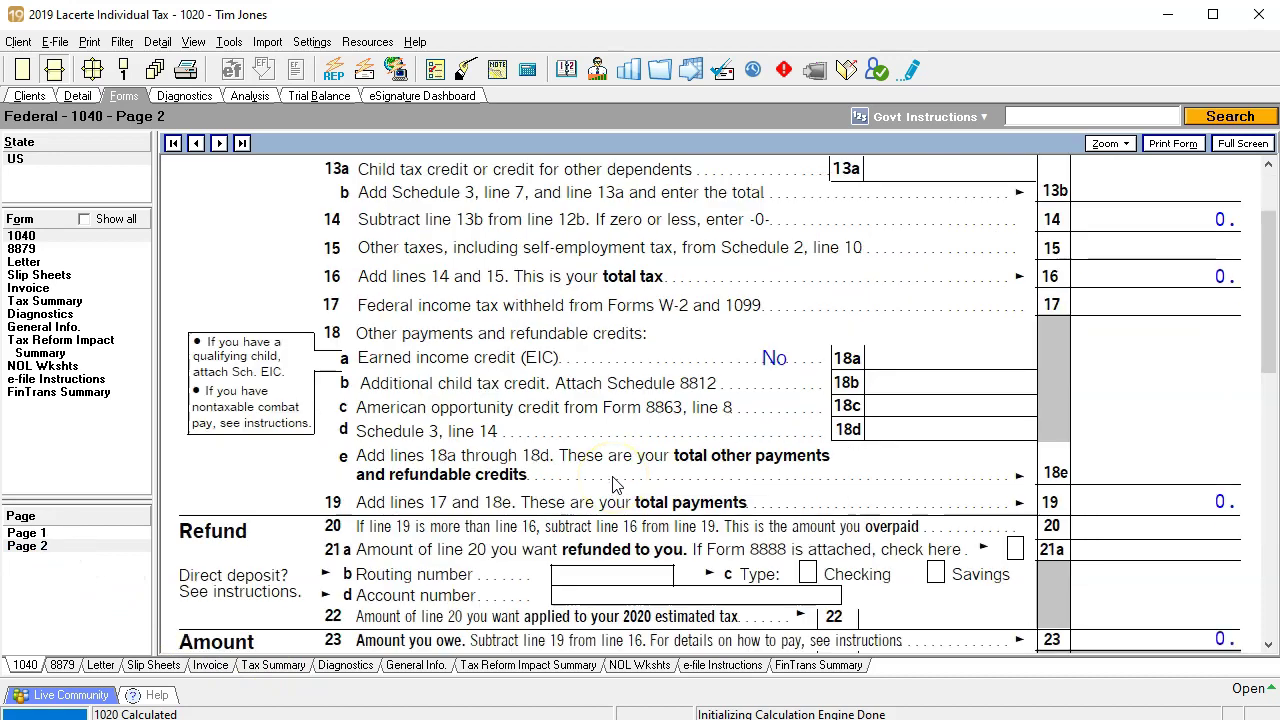
{"action": "left_click", "coordinate": [1145, 313]}
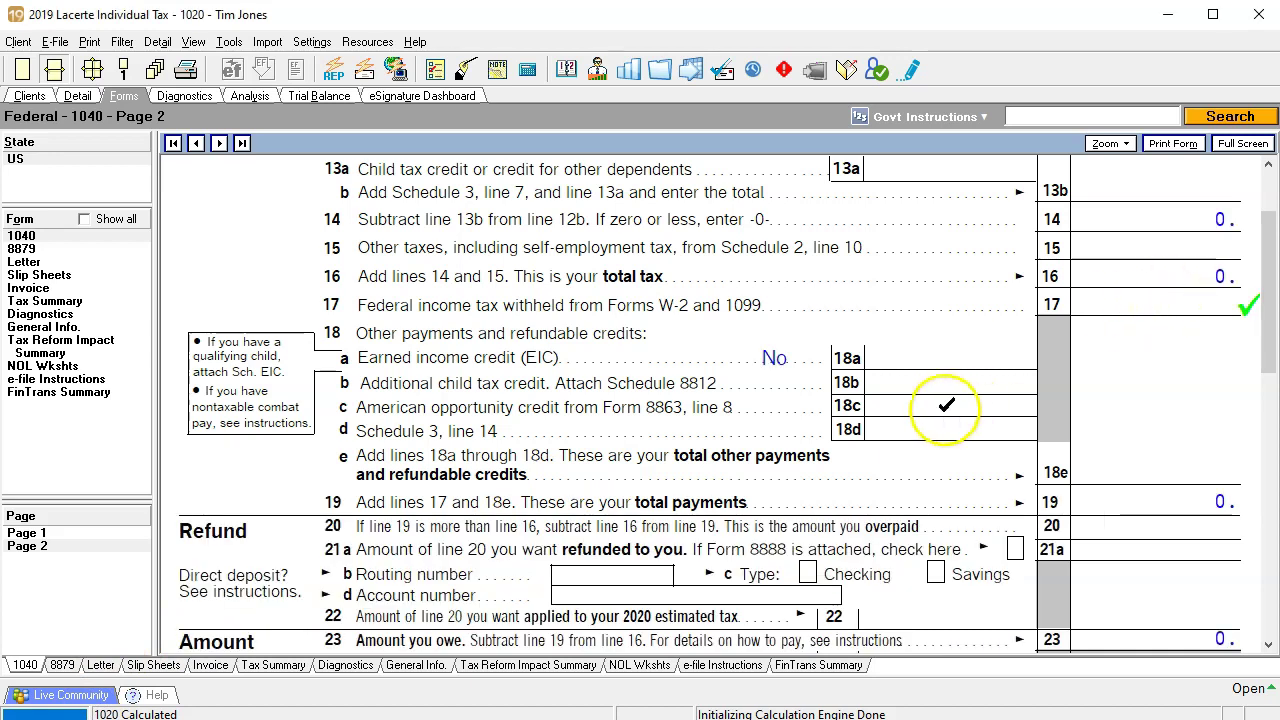
Open the Wages, Salaries, Tips input and add Job 1 as the W-2 employer, using its saved employer details and state US.
{"action": "left_click", "coordinate": [80, 95]}
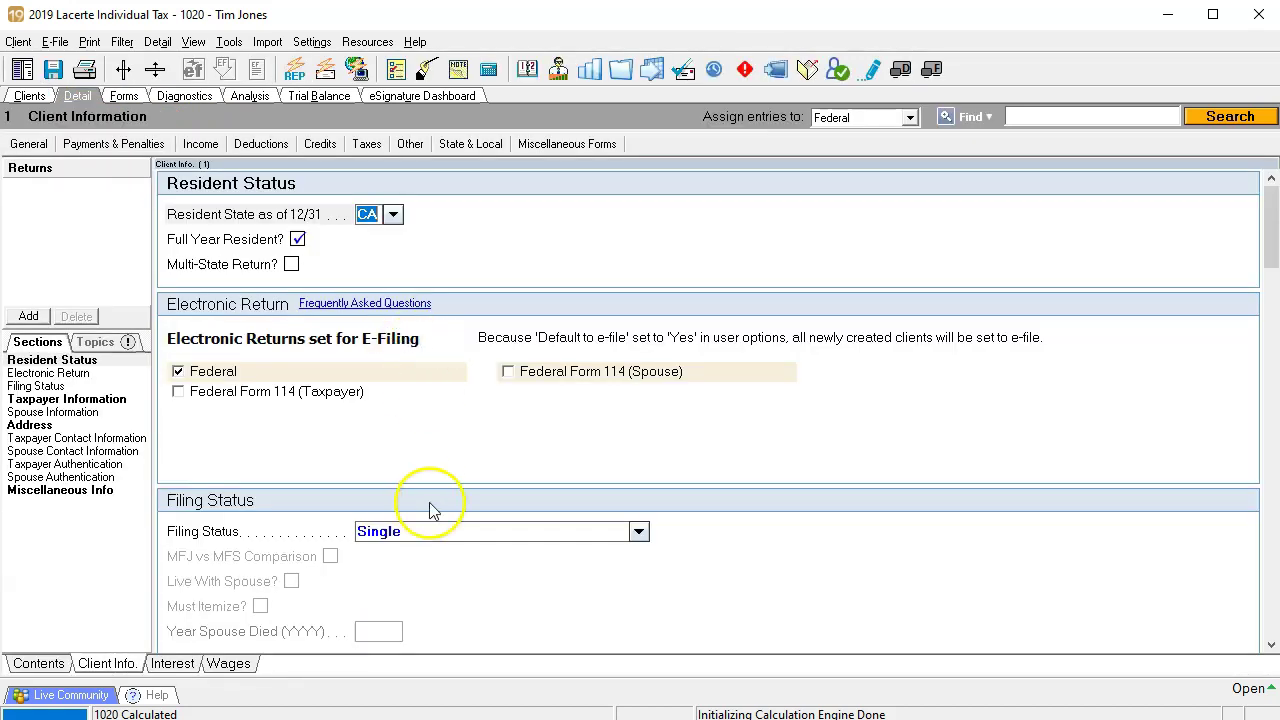
{"action": "left_click", "coordinate": [205, 144]}
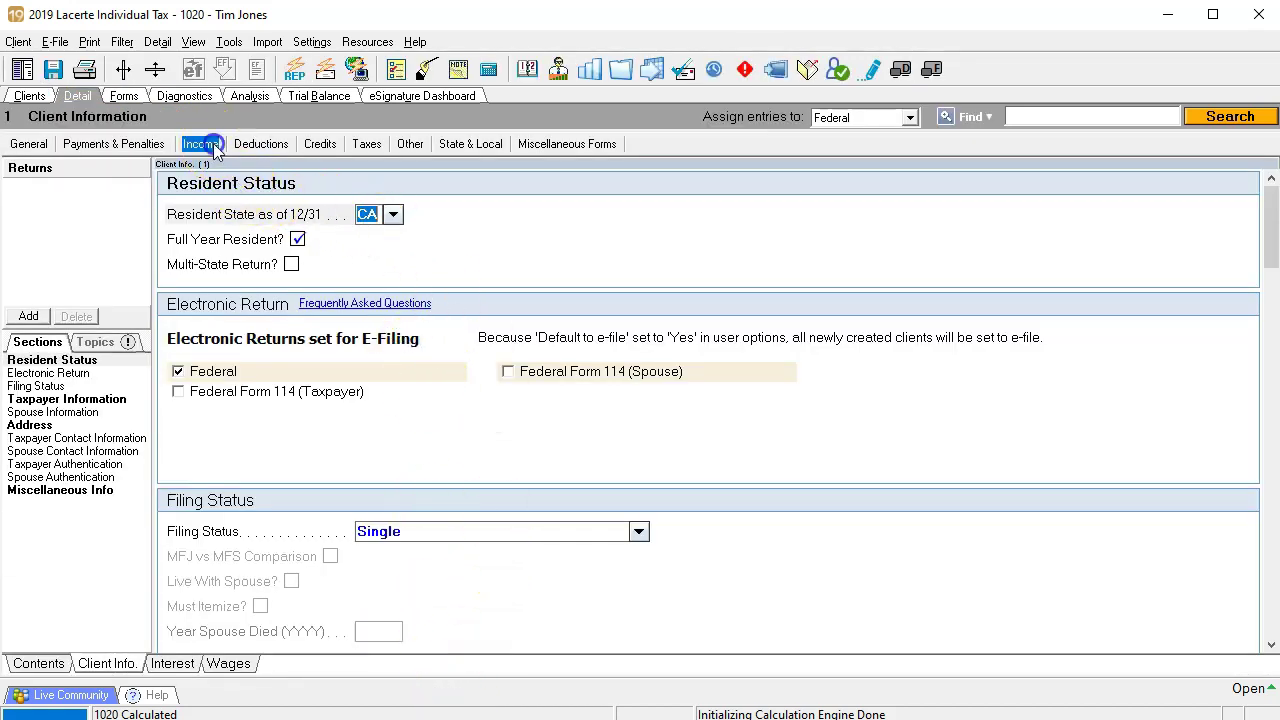
{"action": "left_click", "coordinate": [222, 164]}
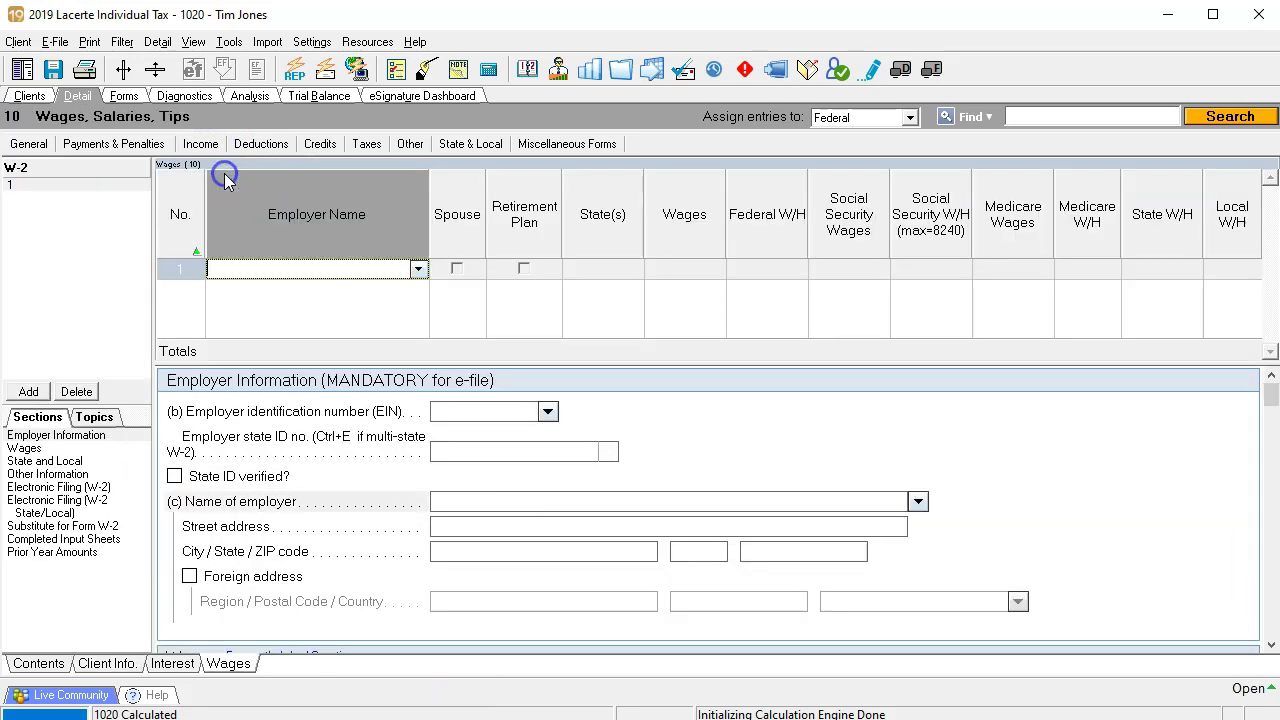
{"action": "left_click", "coordinate": [323, 274]}
{"action": "type", "text": "Job 1"}
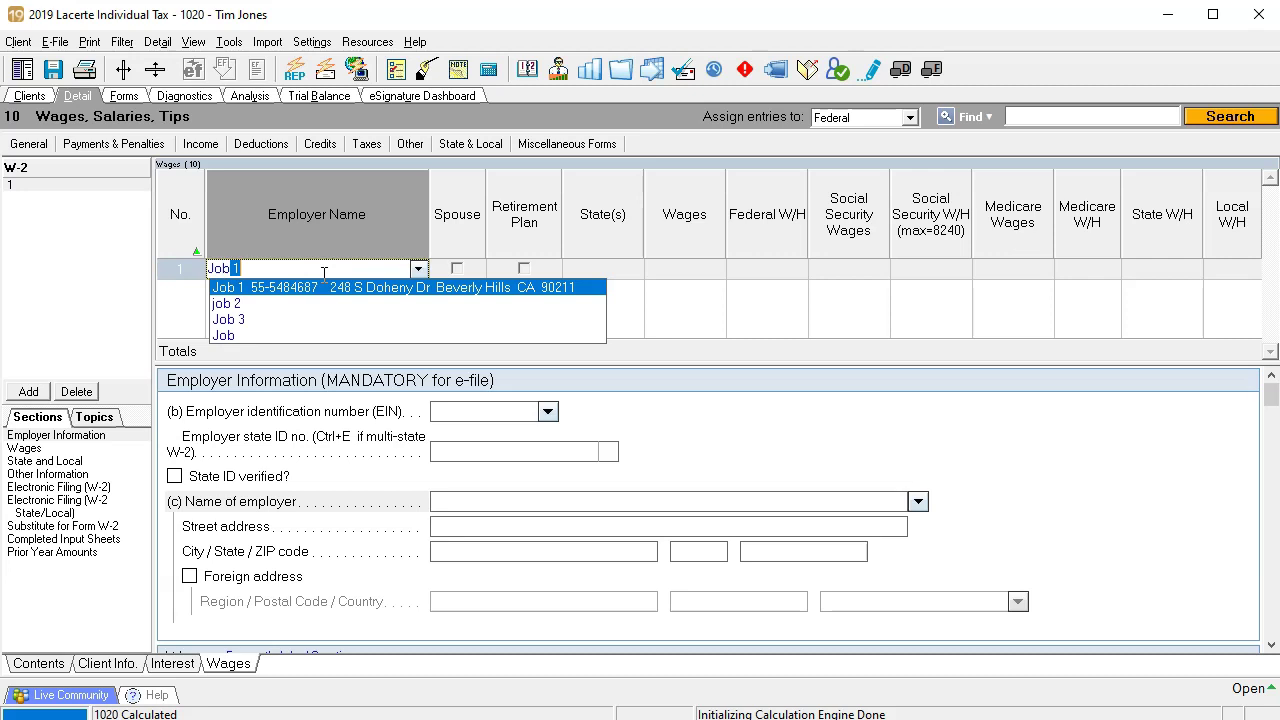
{"action": "key", "text": "Tab"}
{"action": "key", "text": "Tab"}
{"action": "key", "text": "Tab"}
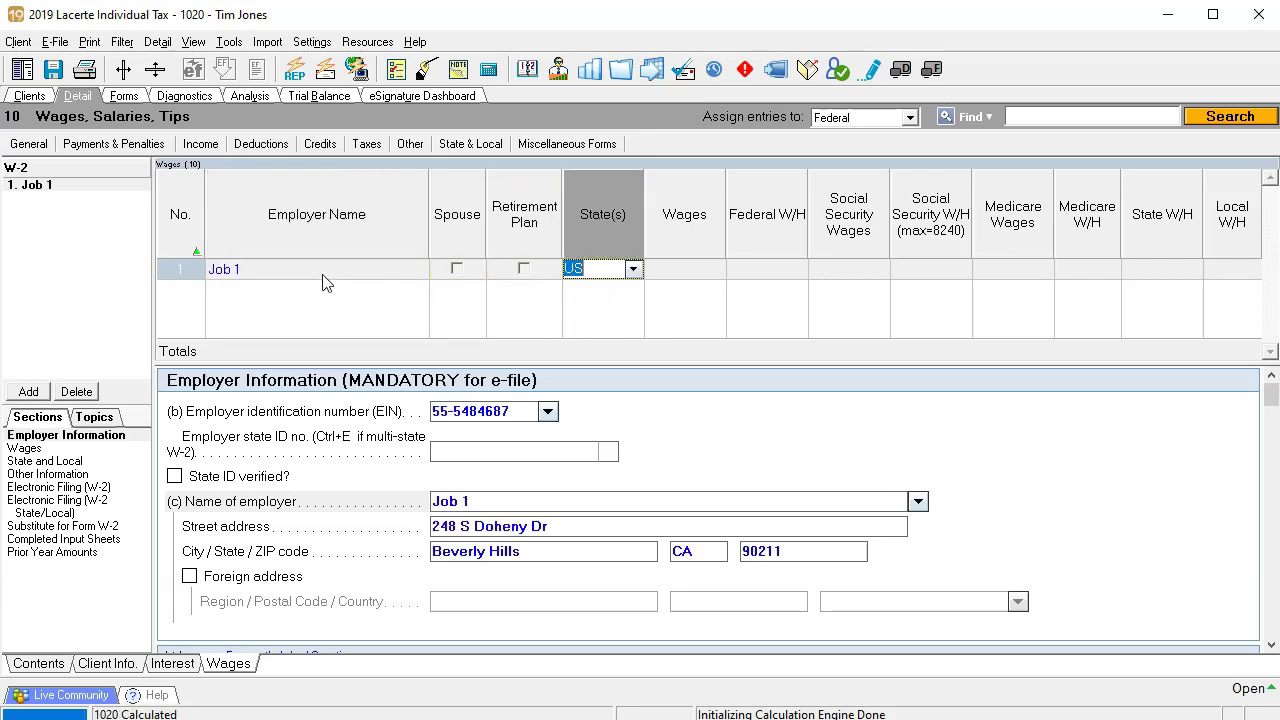
{"action": "key", "text": "Tab"}
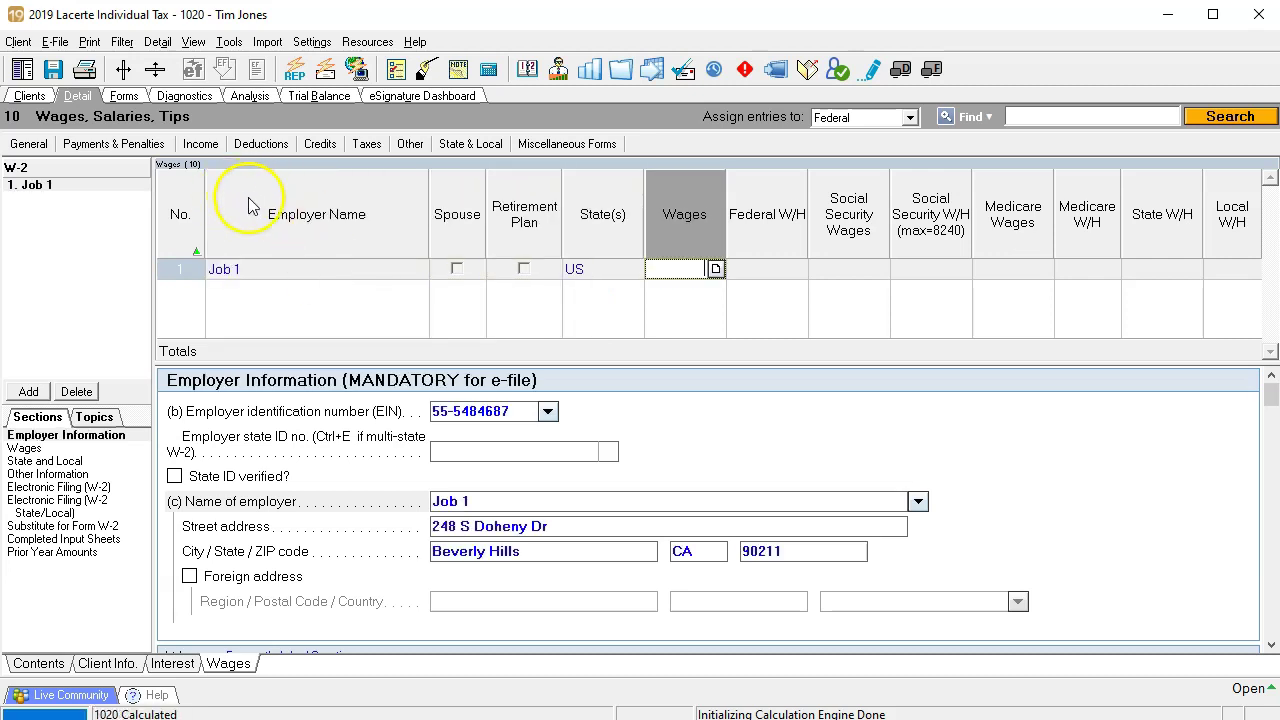
Consult the W-2 in Tax Prob 1.1.xlsx, return to Lacerte and set Job 1's wages to 60,000.
{"action": "mouse_move", "coordinate": [651, 718]}
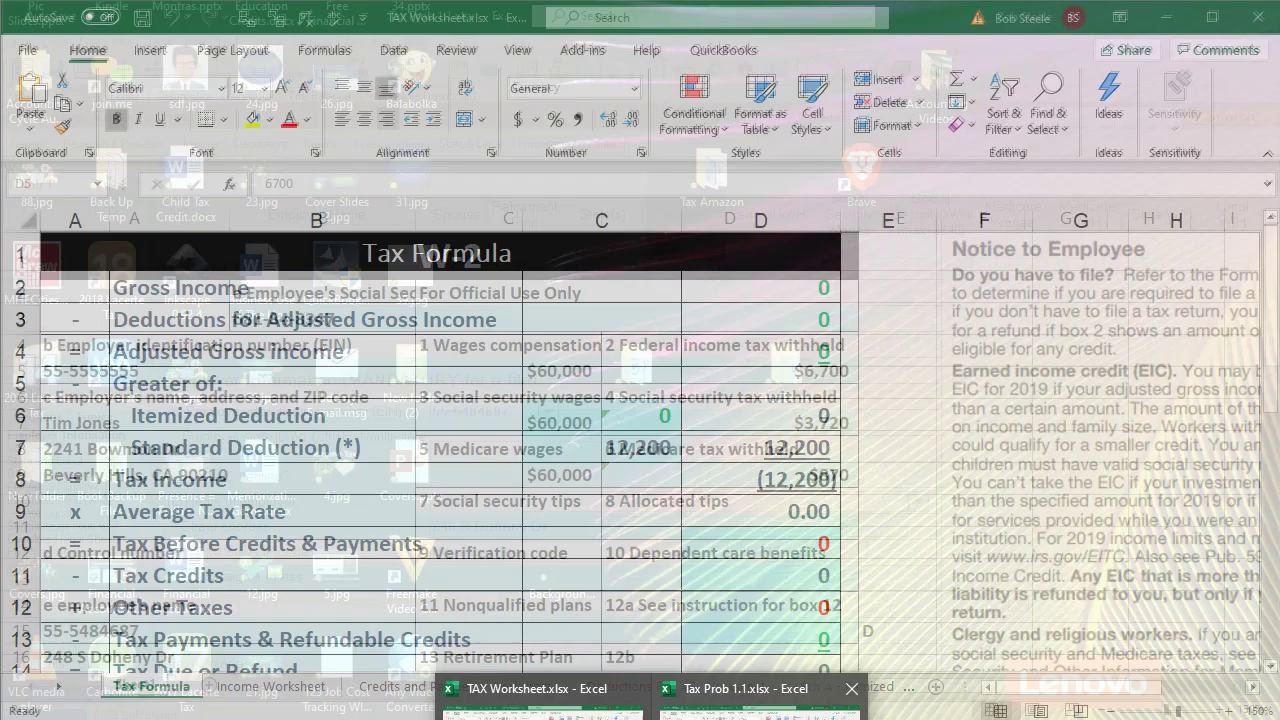
{"action": "left_click", "coordinate": [760, 705]}
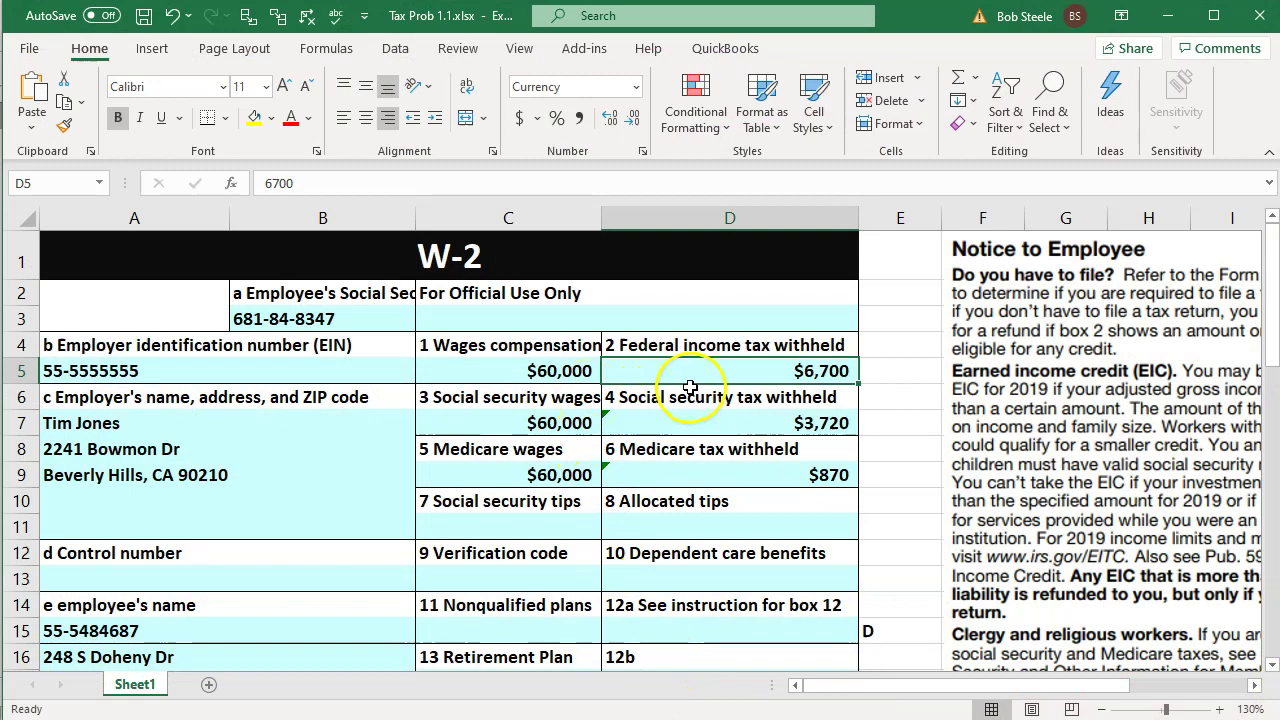
{"action": "left_click", "coordinate": [1168, 15]}
{"action": "left_click", "coordinate": [688, 269]}
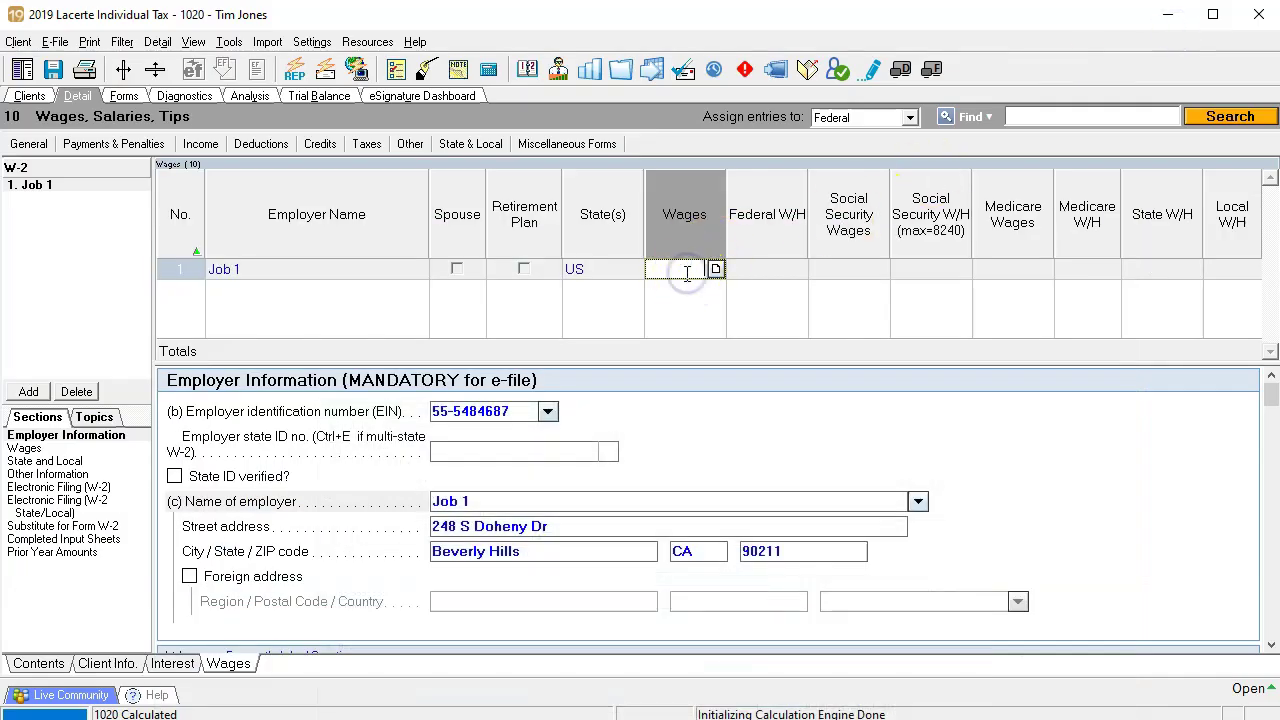
{"action": "type", "text": "60,000"}
{"action": "key", "text": "Tab"}
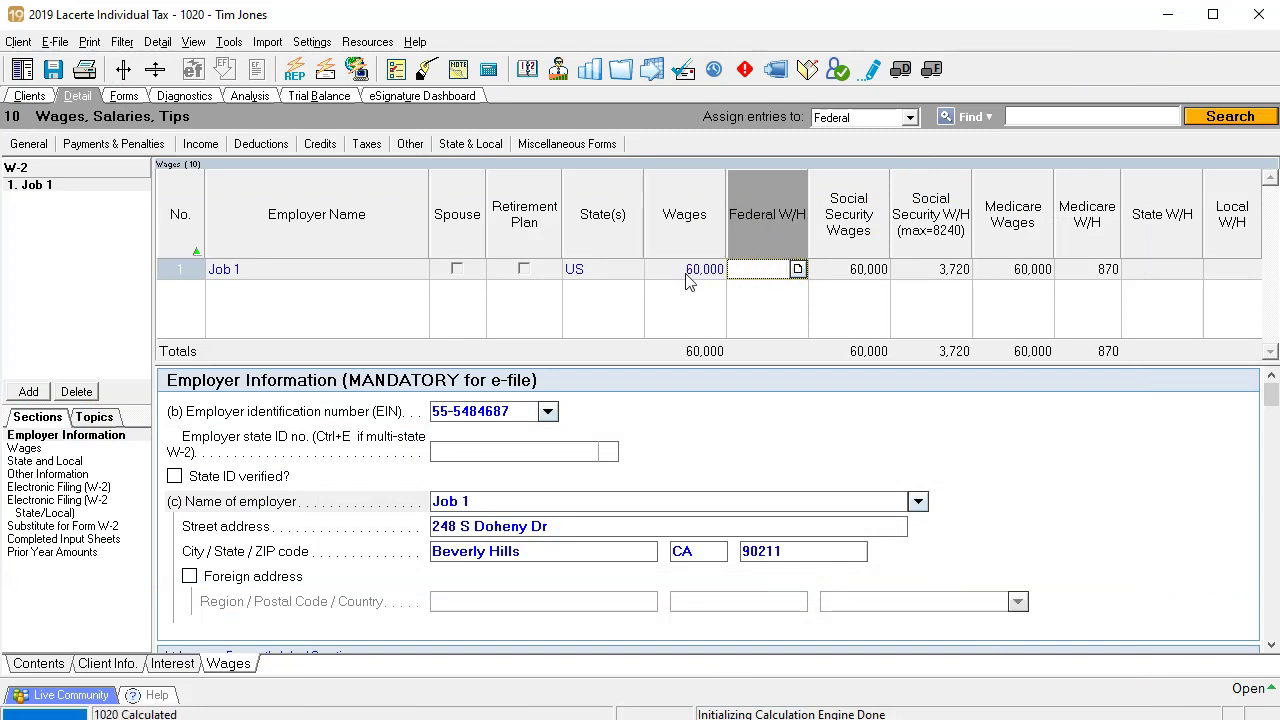
Review the social security wages, Medicare wages and social security withholding filled in for Job 1.
{"action": "left_click", "coordinate": [840, 279]}
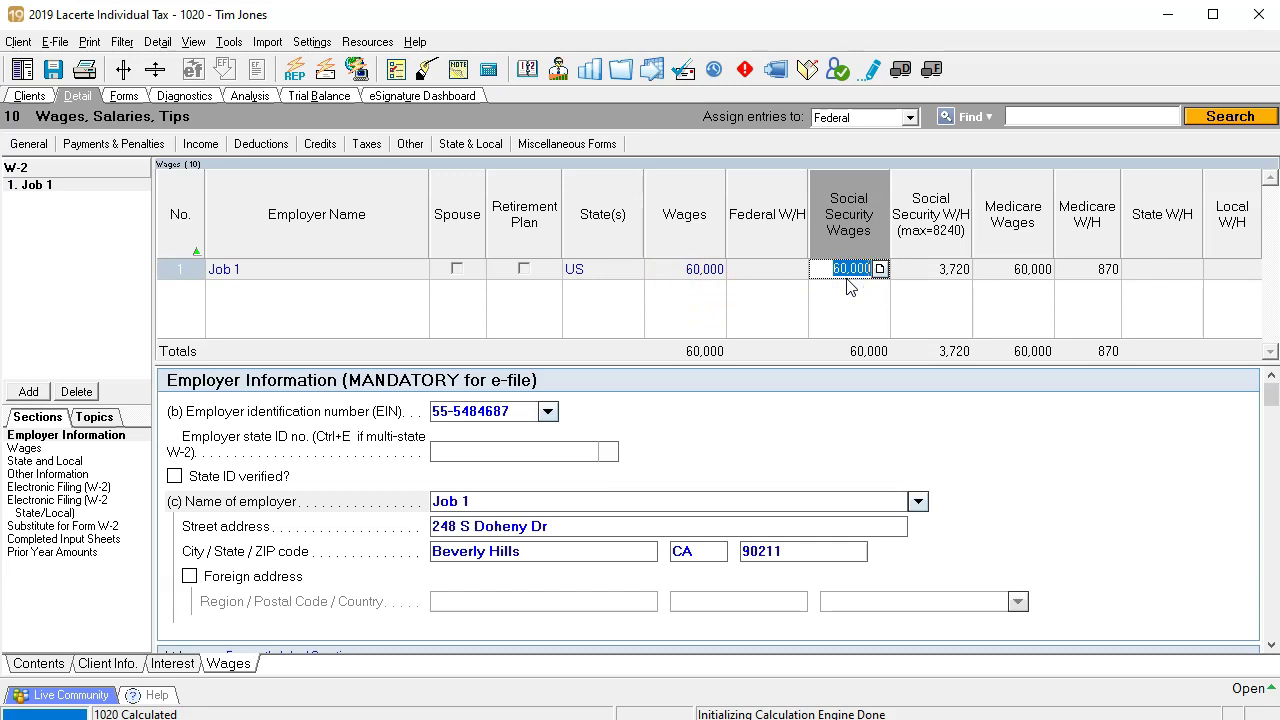
{"action": "left_click", "coordinate": [1018, 272]}
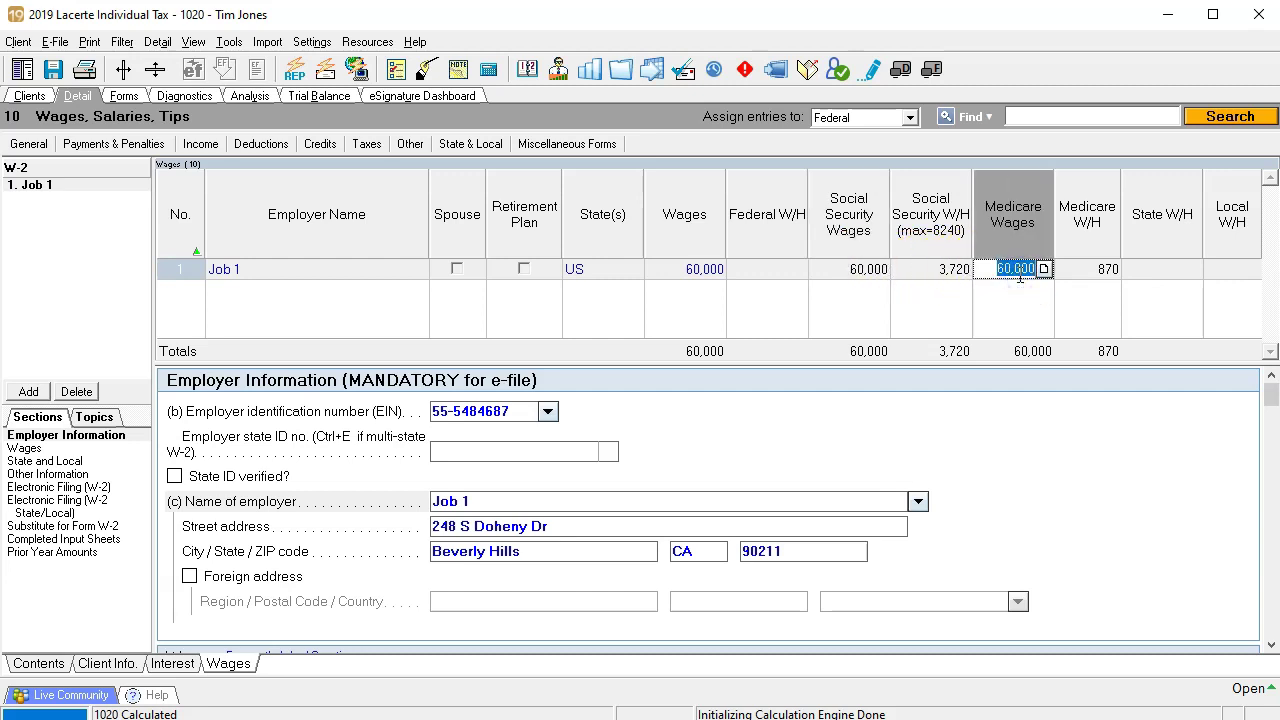
{"action": "left_click", "coordinate": [942, 272]}
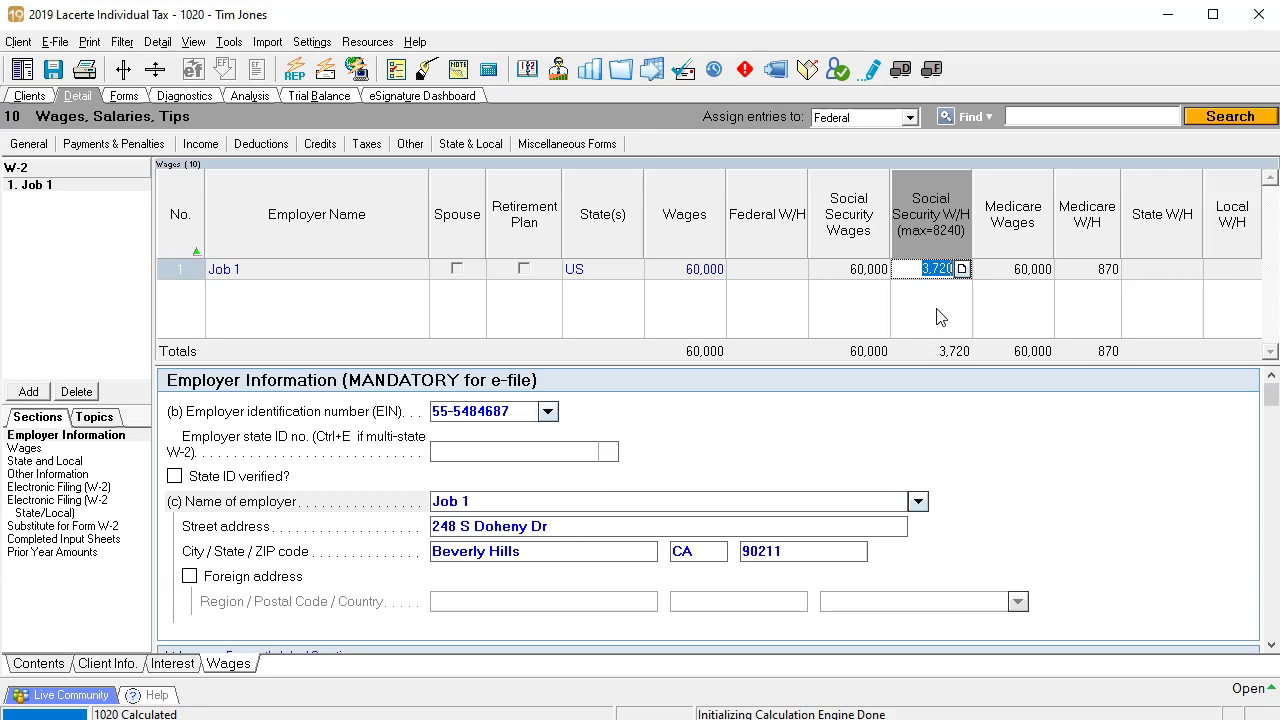
{"action": "left_click", "coordinate": [860, 272]}
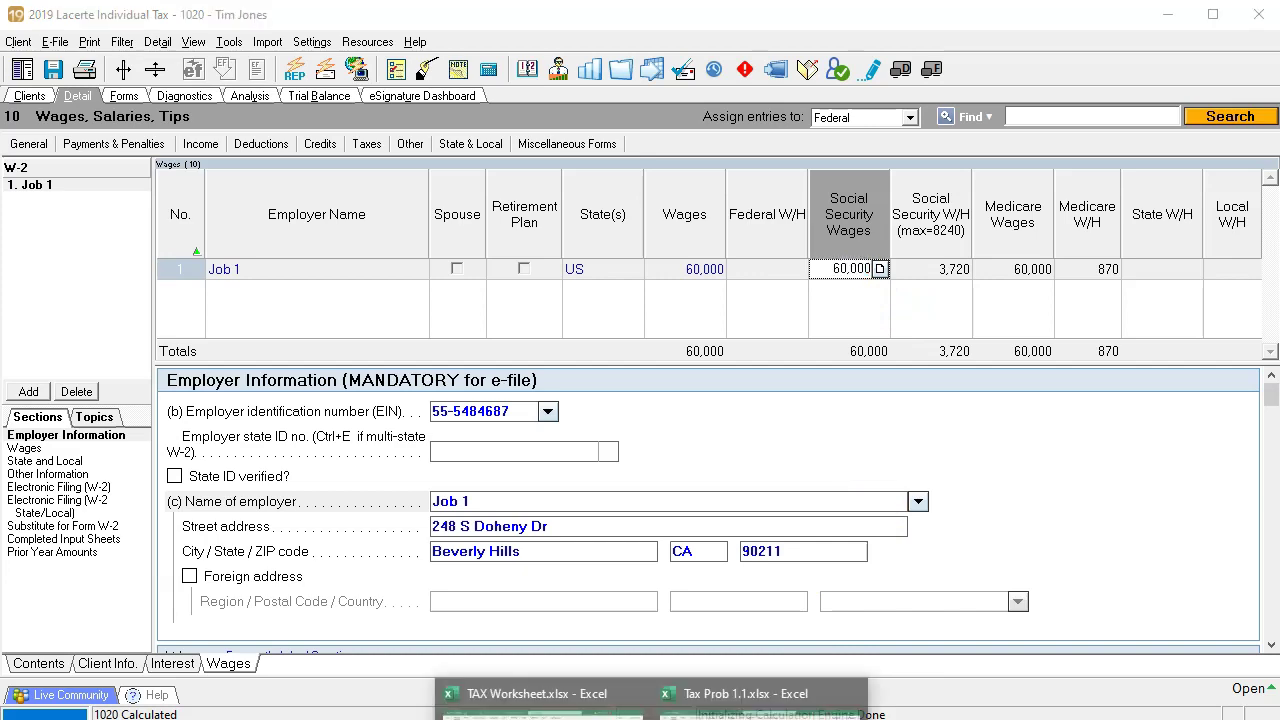
Check the W-2's social security tax withheld in Excel, and review Job 1's Medicare wages and Medicare withholding in Lacerte.
{"action": "left_click", "coordinate": [745, 692]}
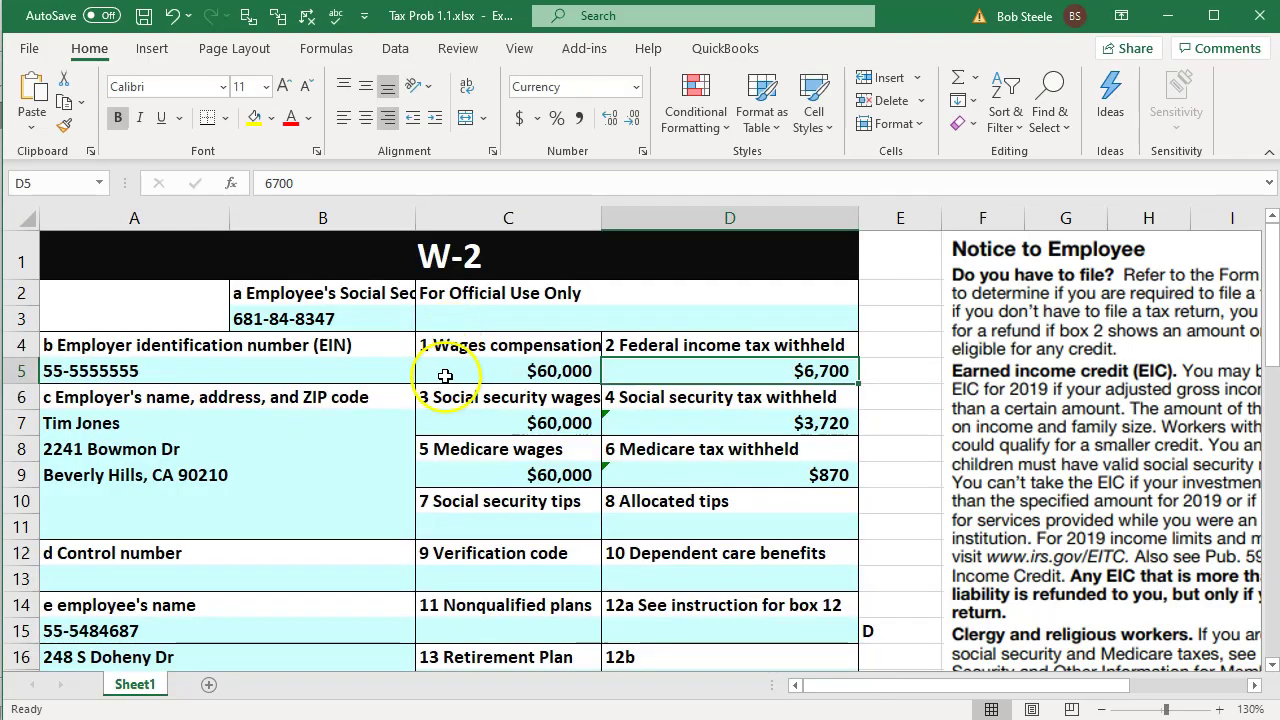
{"action": "left_click", "coordinate": [672, 419]}
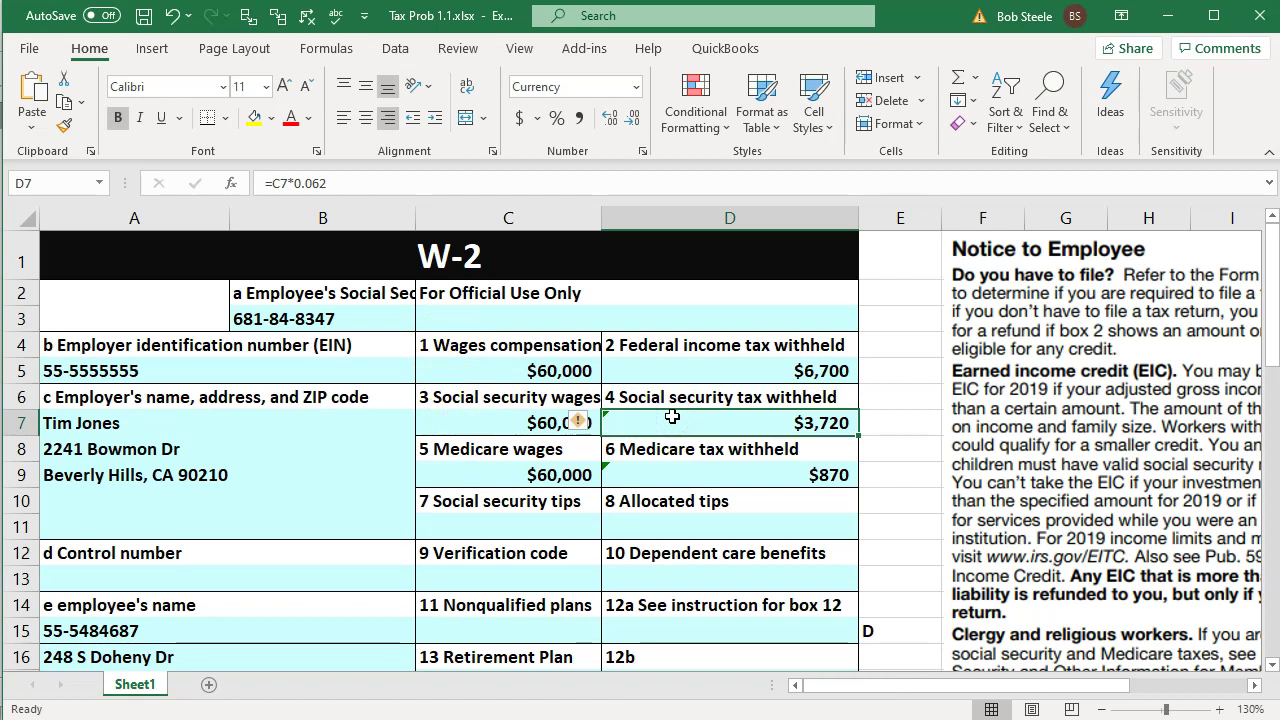
{"action": "left_click", "coordinate": [667, 437]}
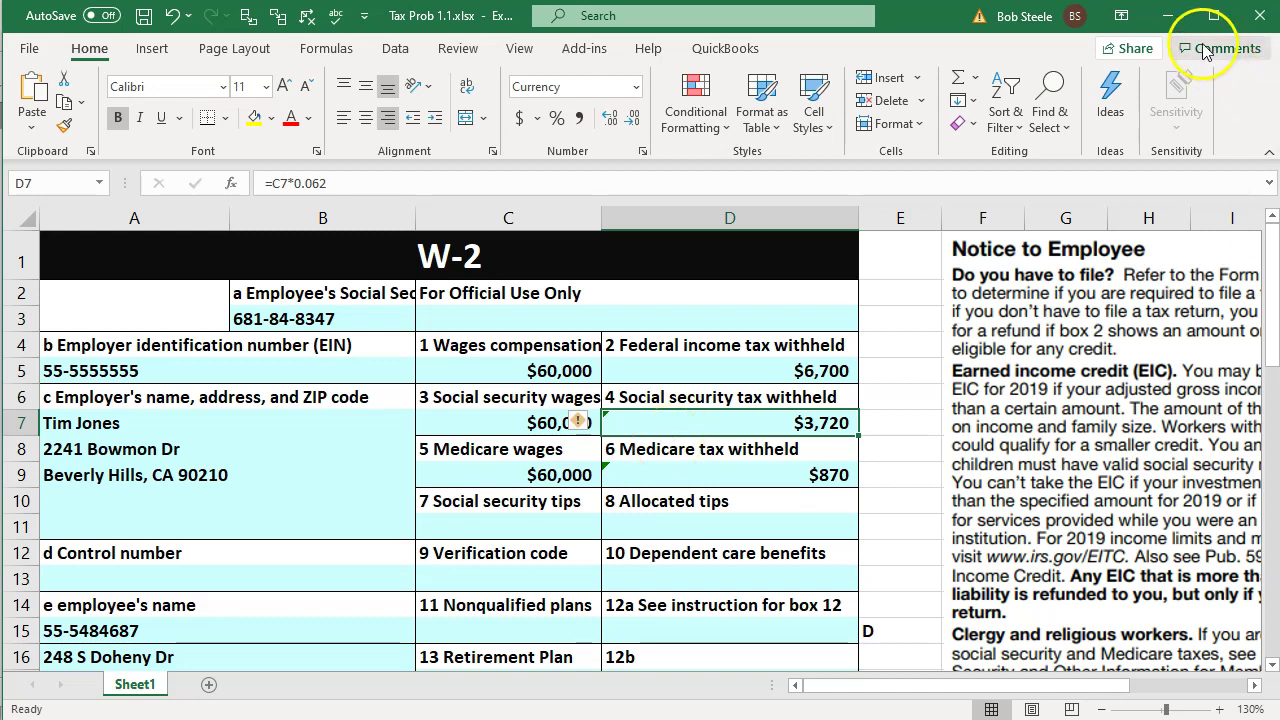
{"action": "left_click", "coordinate": [1171, 17]}
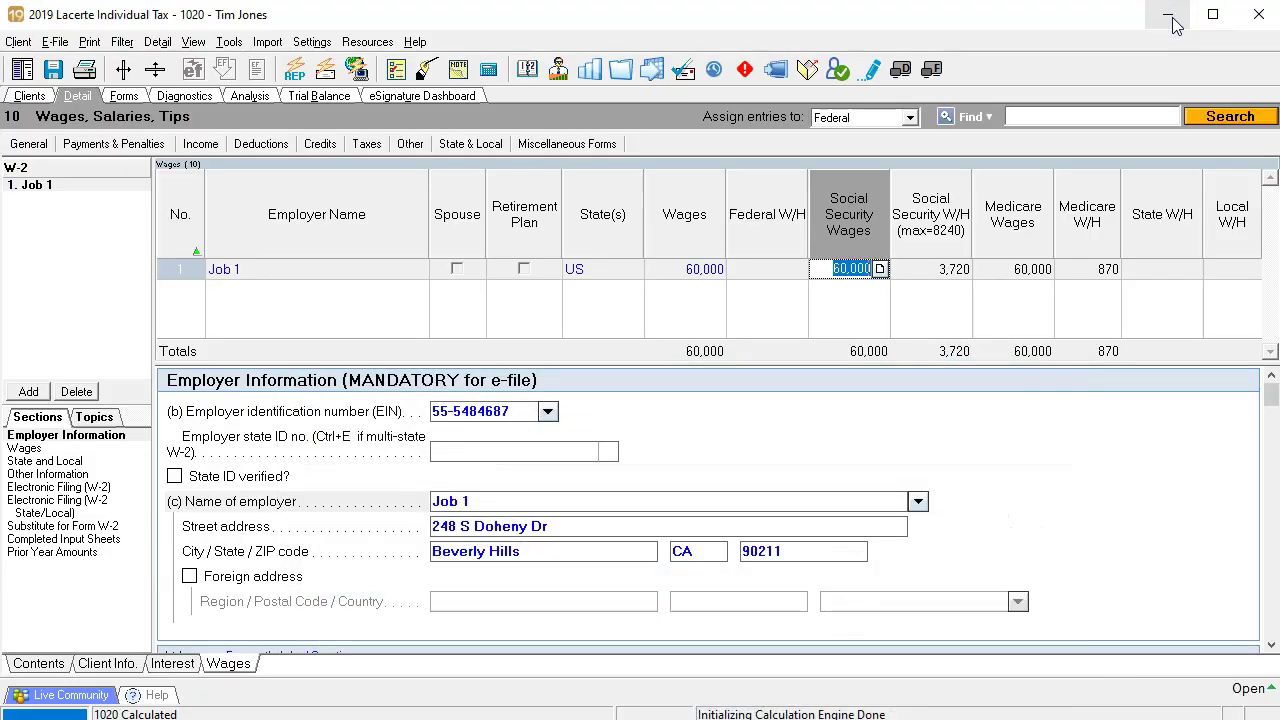
{"action": "left_click", "coordinate": [1018, 277]}
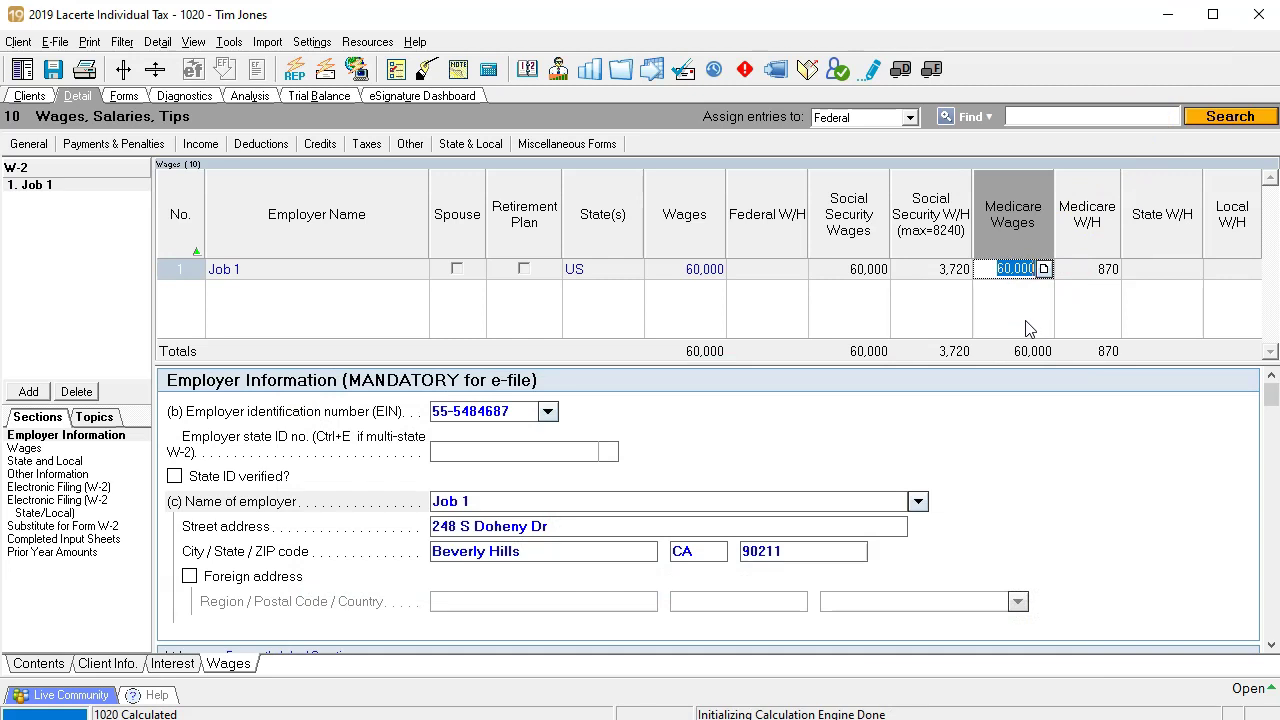
{"action": "left_click", "coordinate": [1088, 269]}
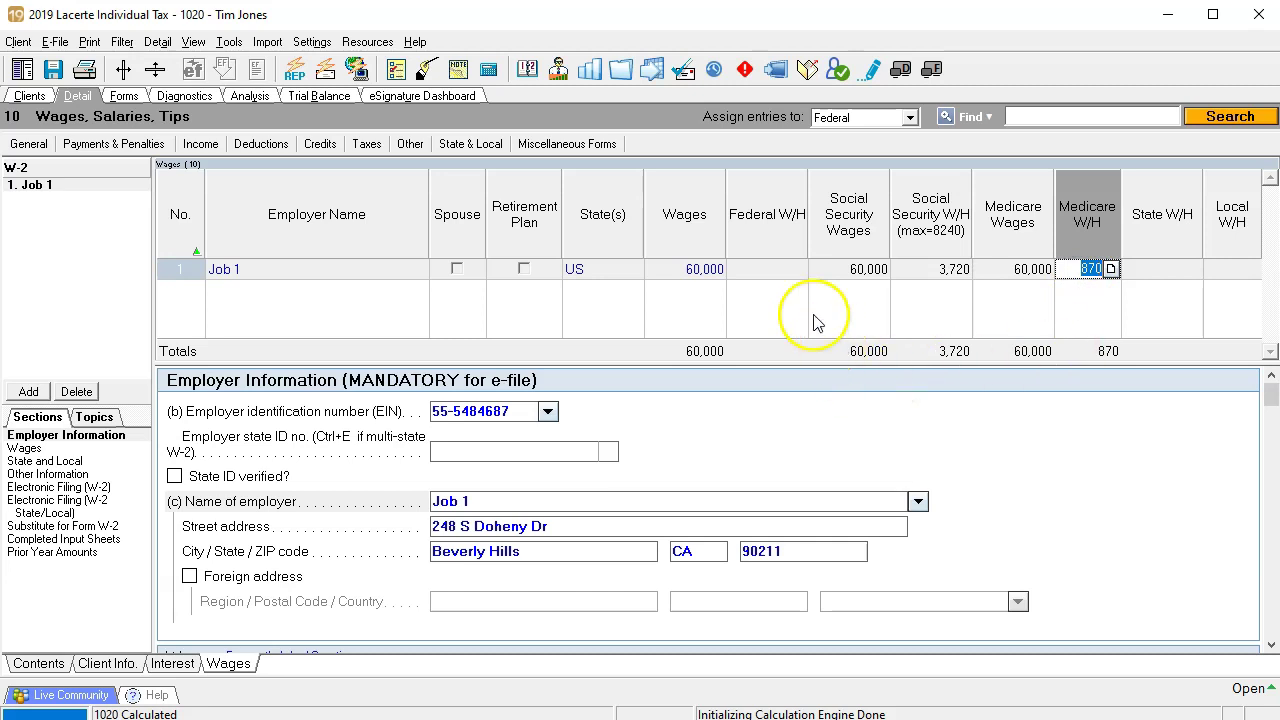
Consult the W-2 workbook in Excel again and set Job 1's federal withholding in Lacerte to 6,700.
{"action": "left_click", "coordinate": [780, 270]}
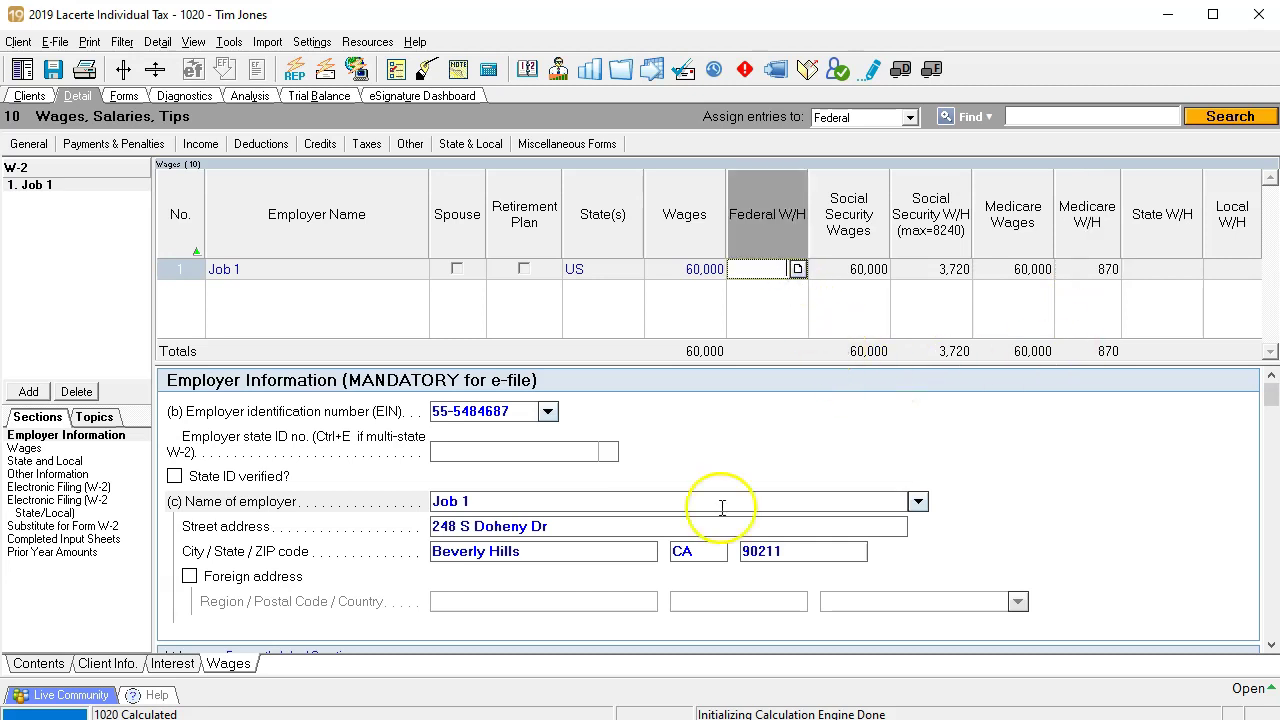
{"action": "left_click", "coordinate": [652, 719]}
{"action": "left_click", "coordinate": [757, 705]}
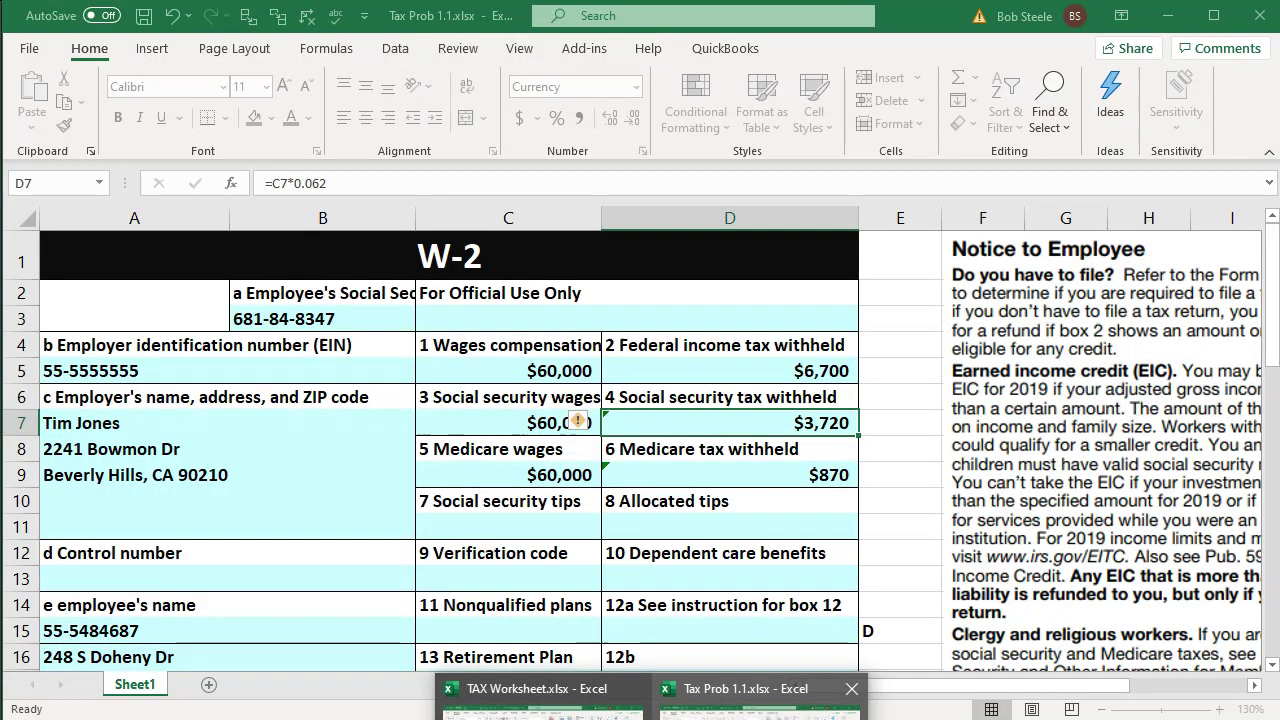
{"action": "key", "text": "alt+Tab"}
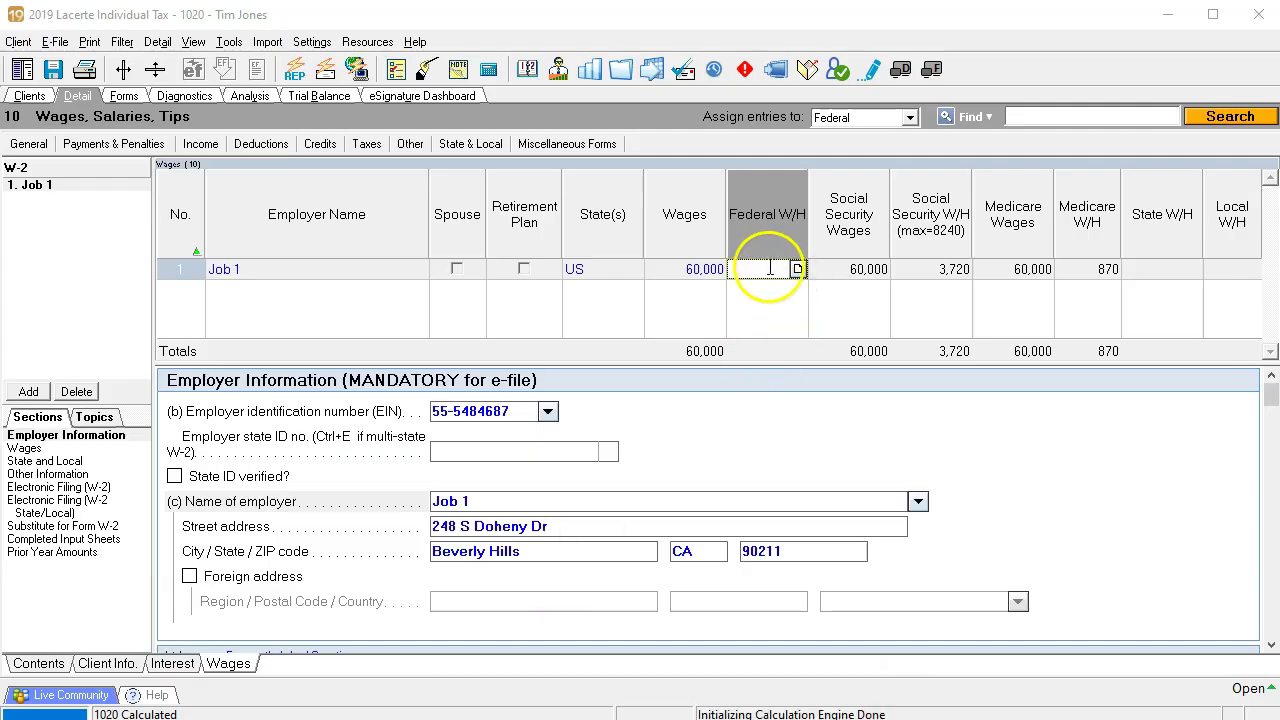
{"action": "left_click", "coordinate": [770, 268]}
{"action": "type", "text": "6700"}
{"action": "key", "text": "Tab"}
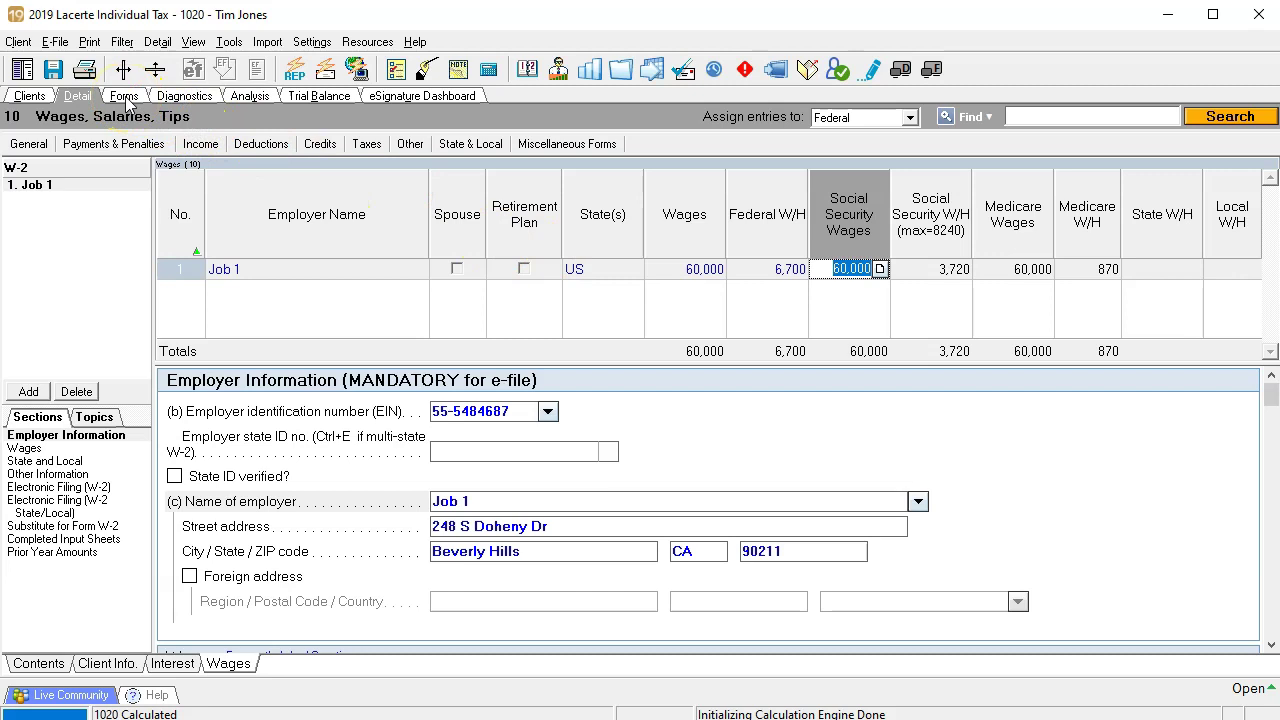
Display the federal Form 1040 and tick off the W-2 wages on line 1 of page 1 as verified.
{"action": "left_click", "coordinate": [125, 97]}
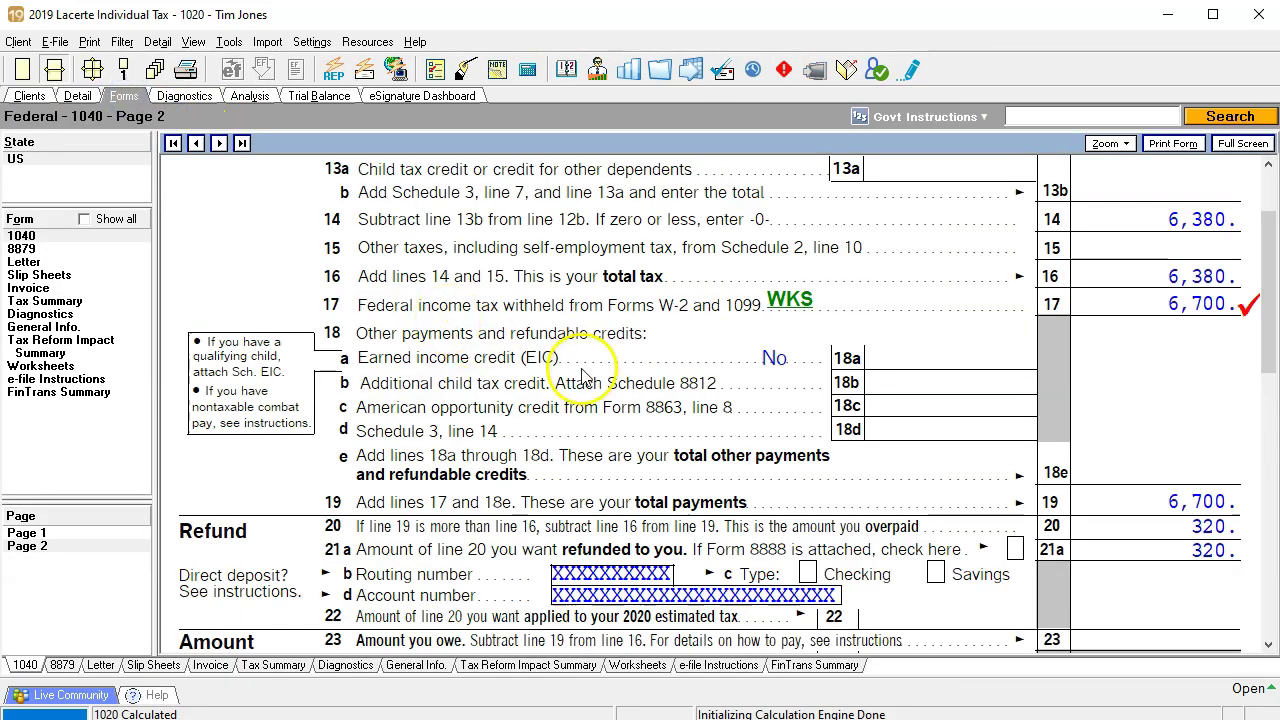
{"action": "scroll", "coordinate": [557, 366], "scroll_direction": "up", "scroll_amount": 3}
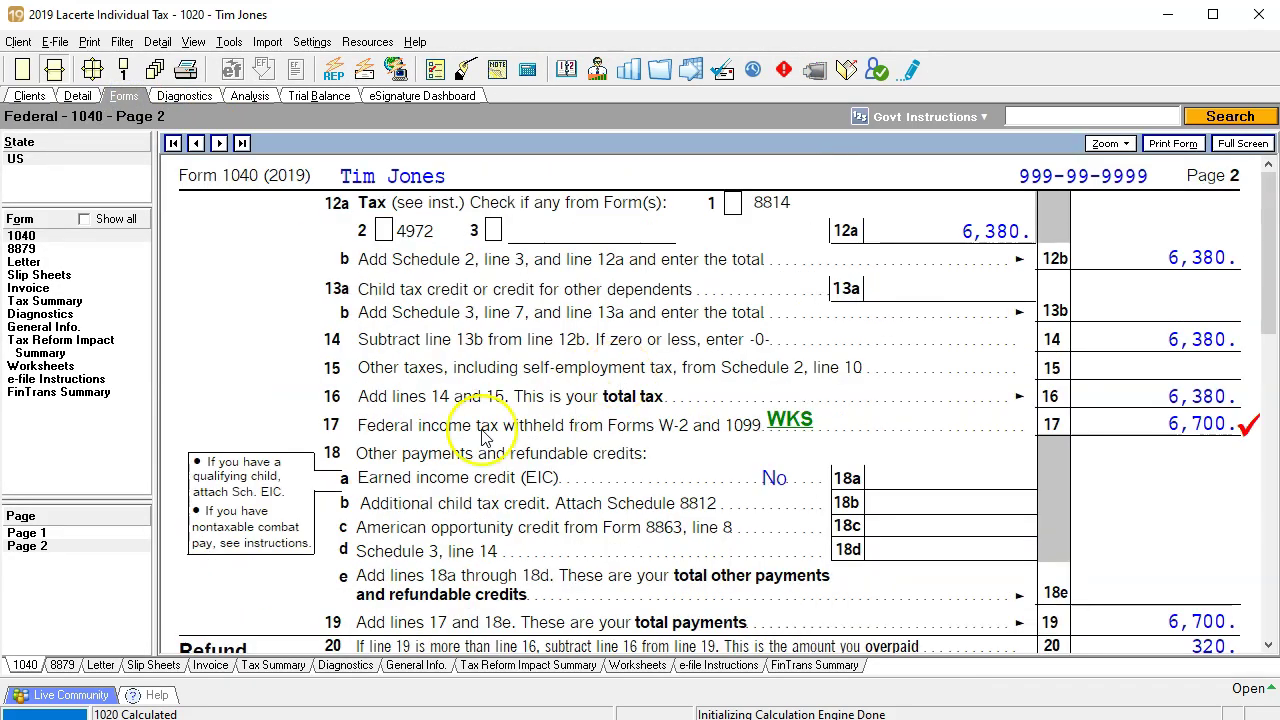
{"action": "left_click", "coordinate": [26, 533]}
{"action": "scroll", "coordinate": [808, 490], "scroll_direction": "down", "scroll_amount": 5}
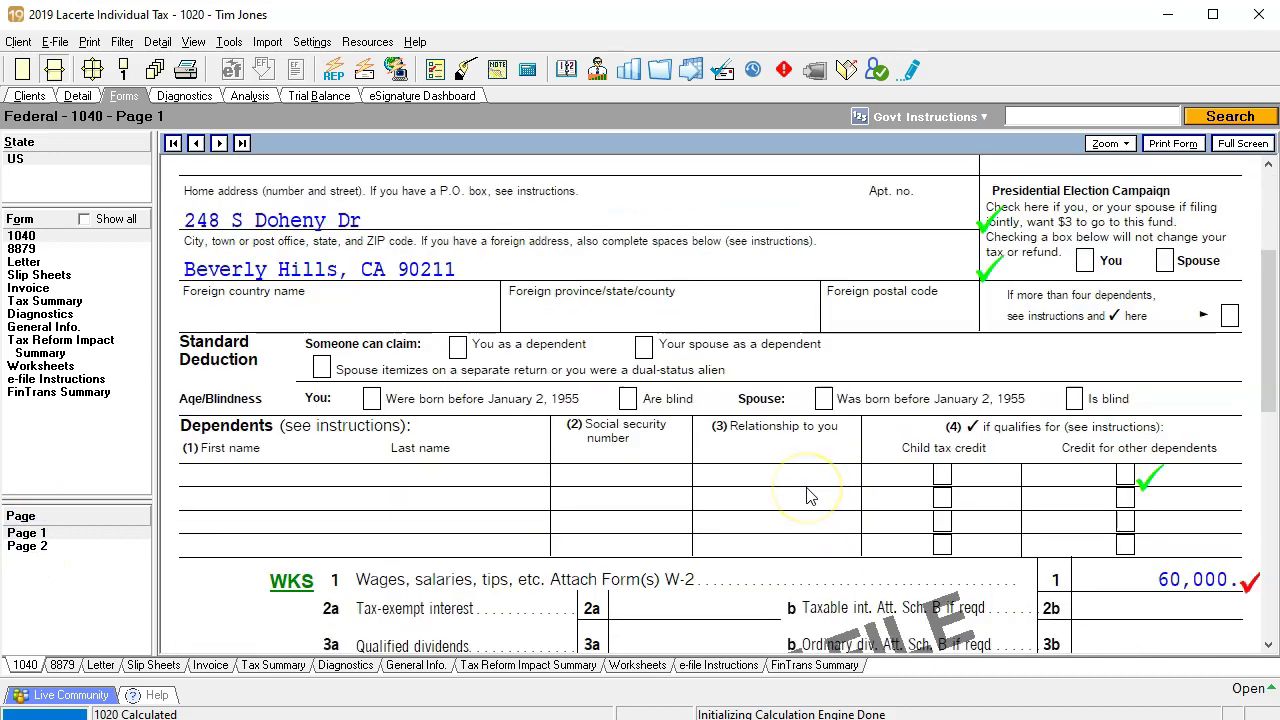
{"action": "scroll", "coordinate": [810, 497], "scroll_direction": "down", "scroll_amount": 3}
{"action": "left_click", "coordinate": [1257, 482]}
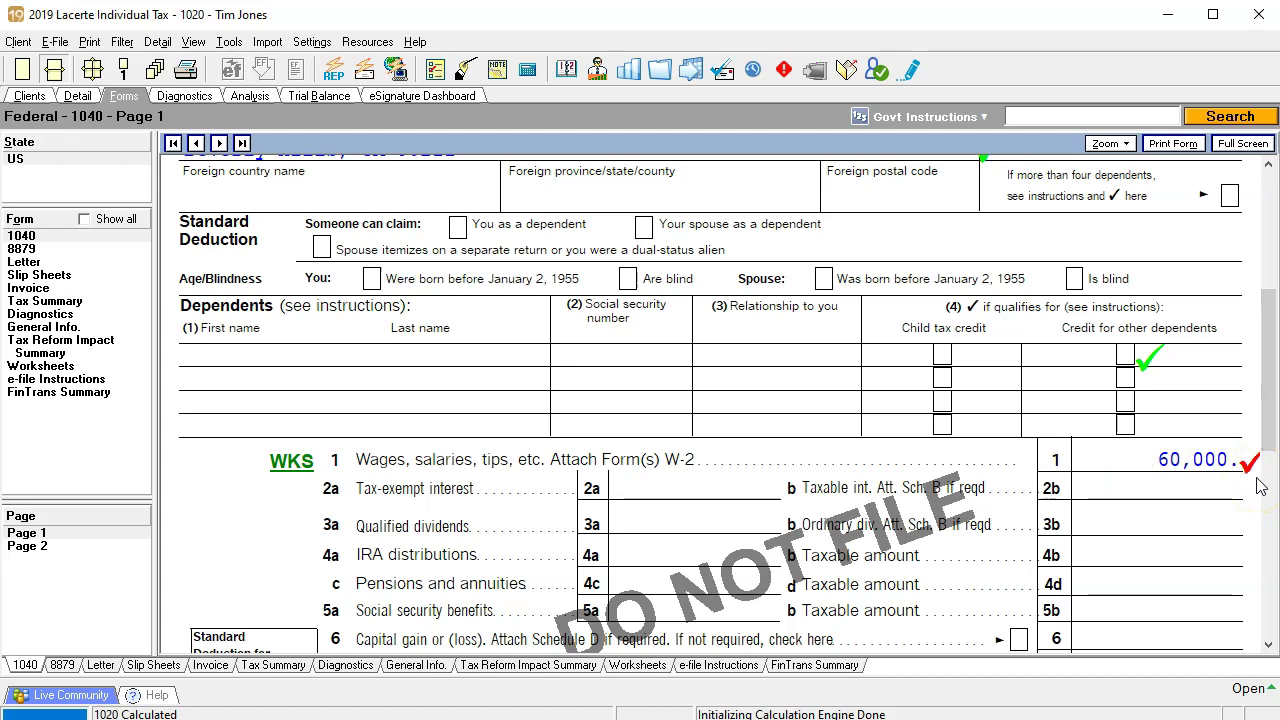
{"action": "left_click", "coordinate": [1146, 456]}
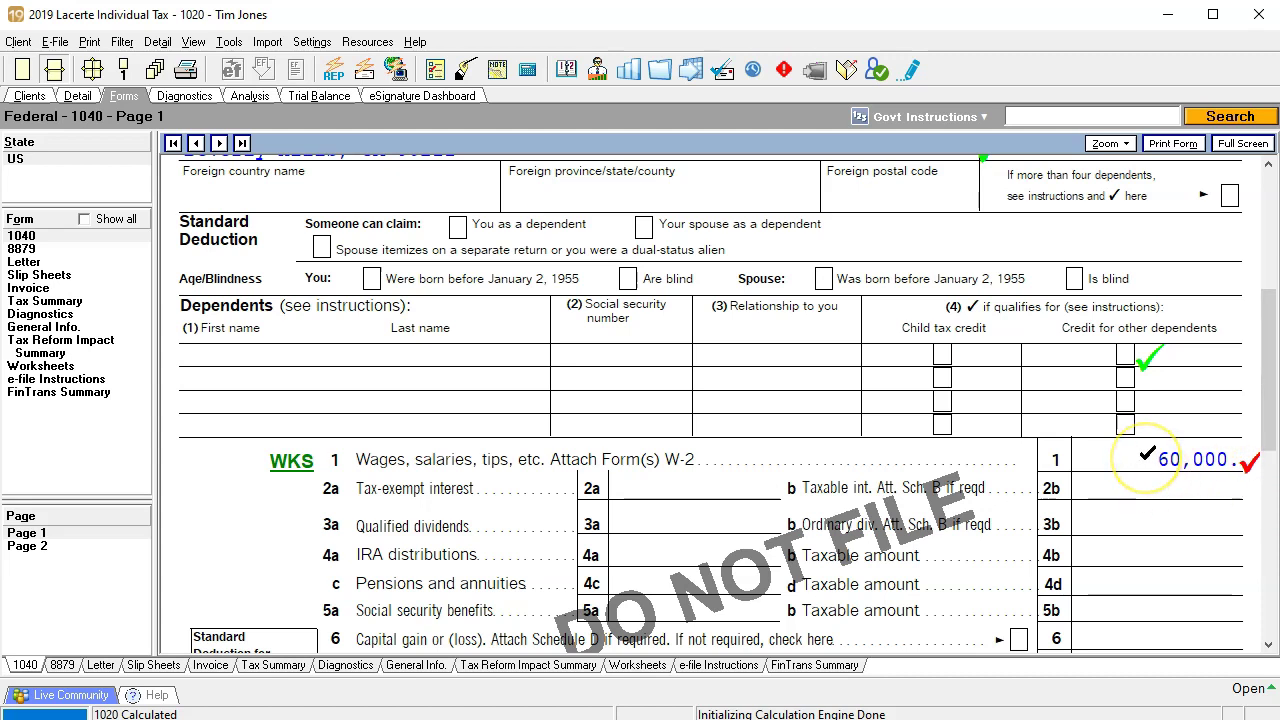
{"action": "left_click", "coordinate": [1146, 455]}
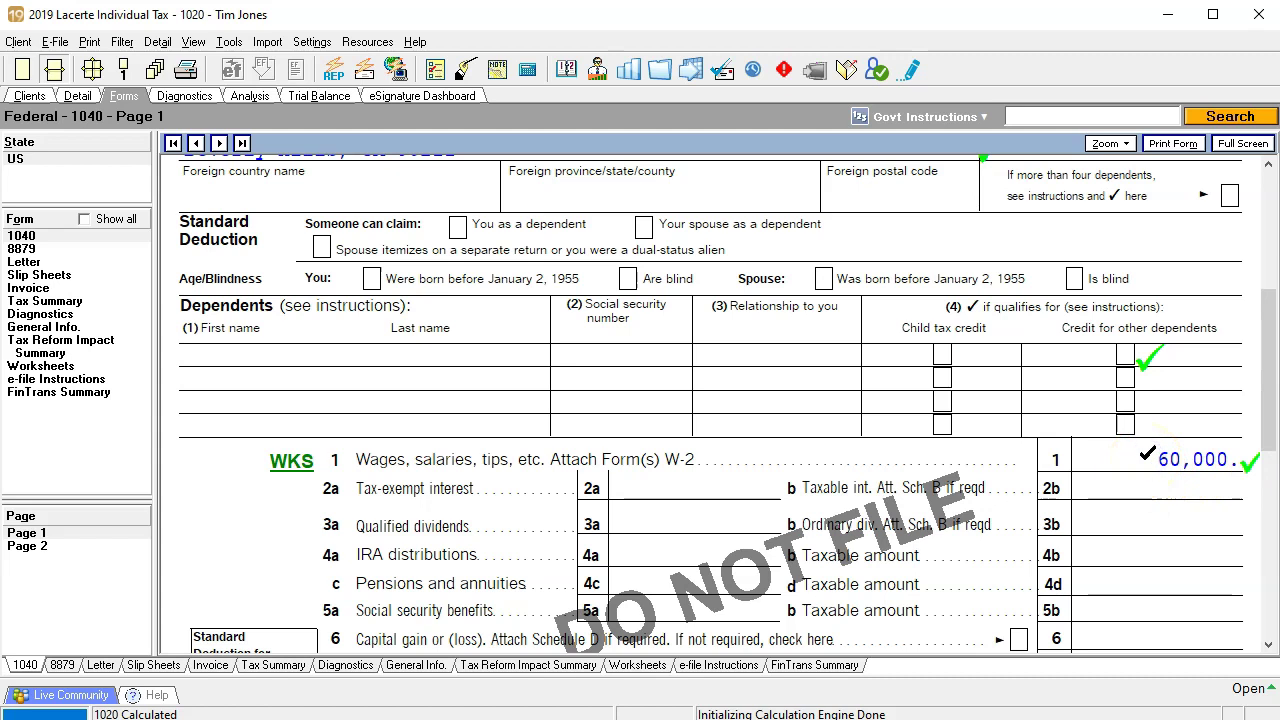
Tick off the federal income tax withheld on line 17 of Form 1040 page 2 as verified.
{"action": "scroll", "coordinate": [1147, 455], "scroll_direction": "down", "scroll_amount": 3}
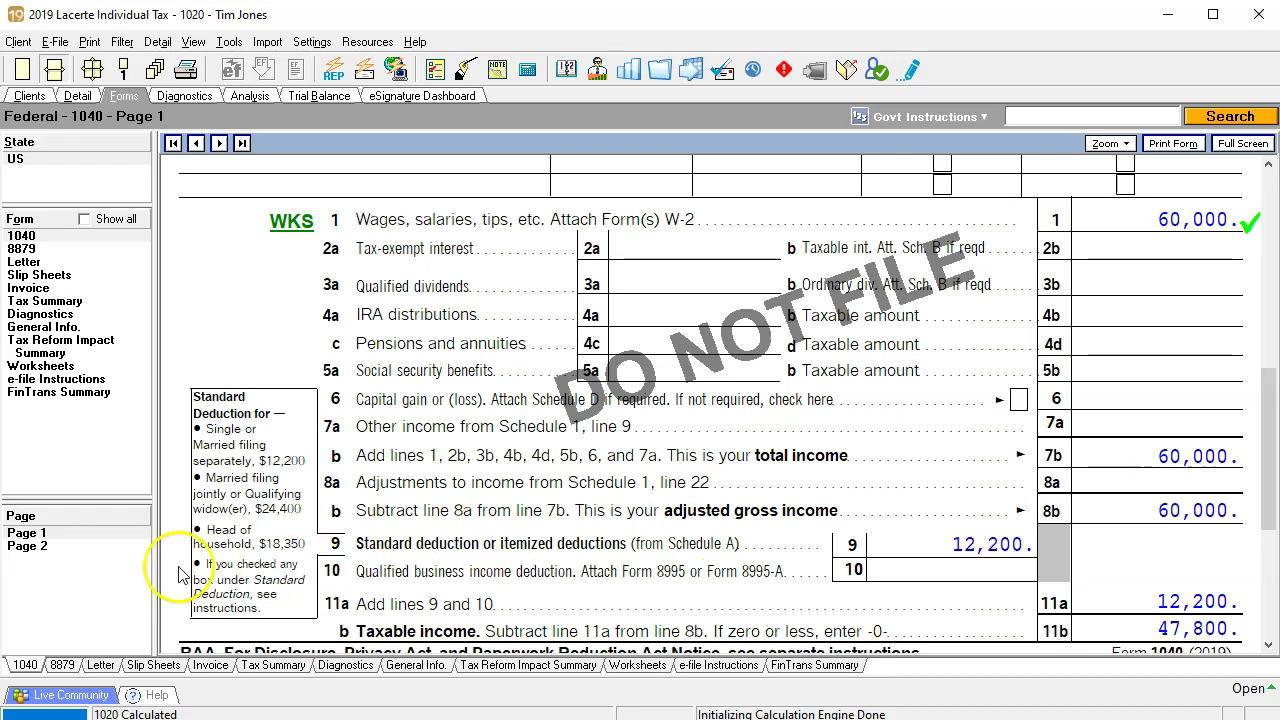
{"action": "left_click", "coordinate": [66, 550]}
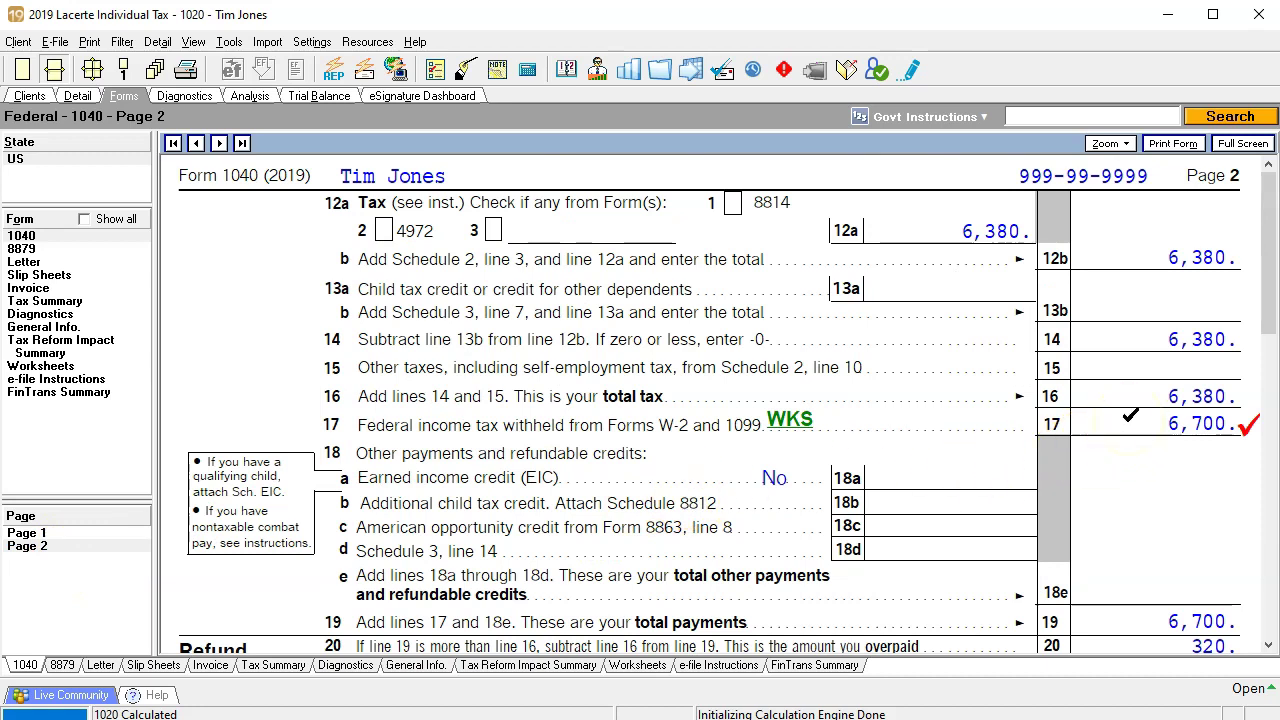
{"action": "left_click", "coordinate": [1130, 415]}
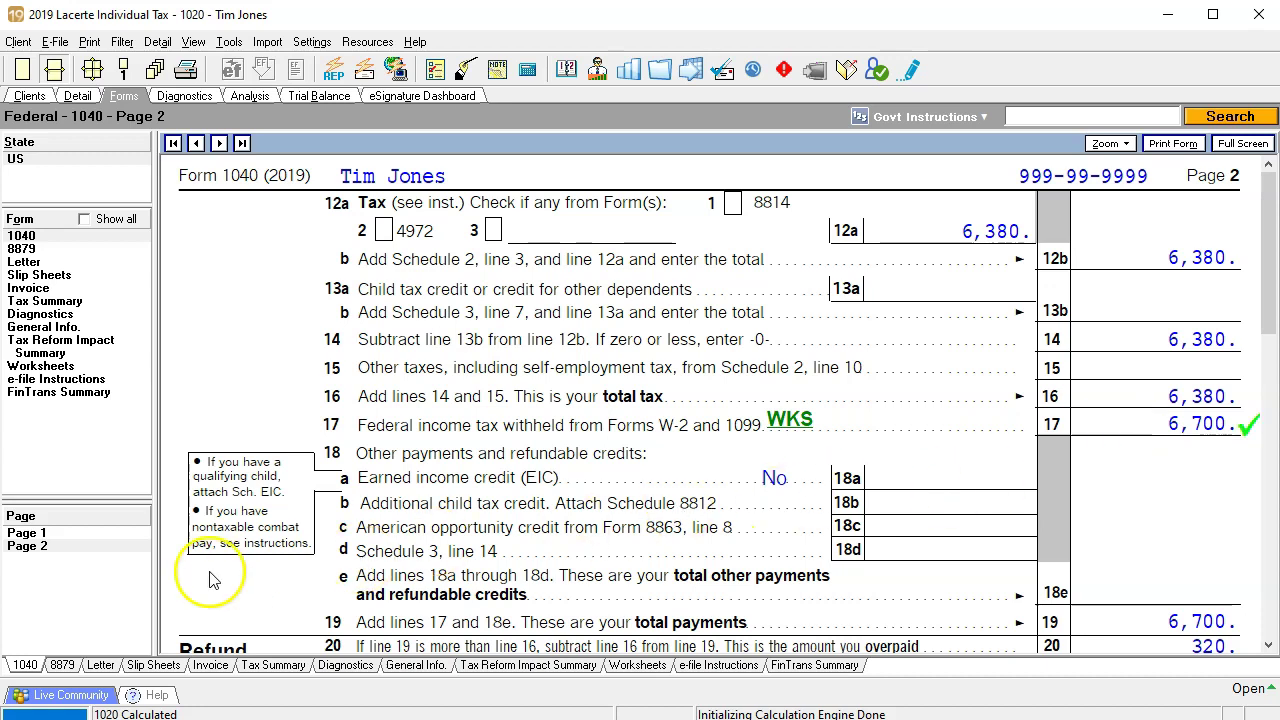
Tick off total income (7b), adjustments to income (8a) and adjusted gross income (8b) on Form 1040 page 1 as verified.
{"action": "left_click", "coordinate": [45, 534]}
{"action": "scroll", "coordinate": [668, 470], "scroll_direction": "down", "scroll_amount": 6}
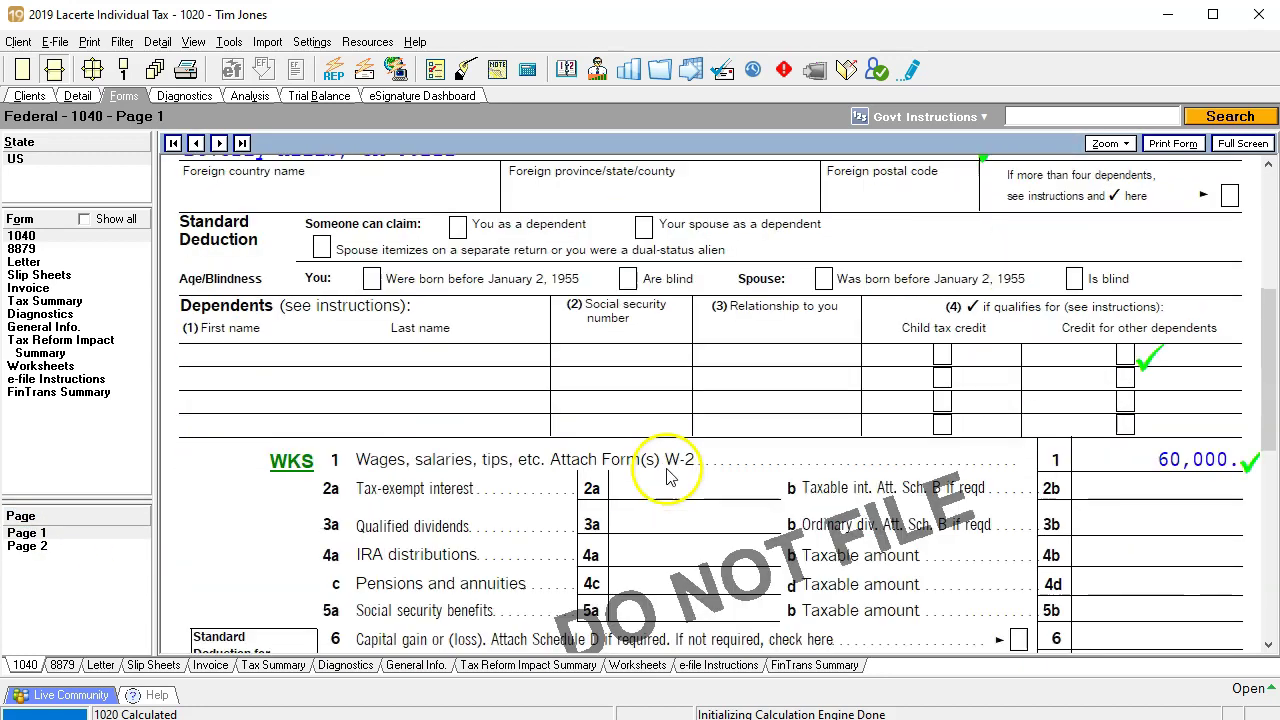
{"action": "scroll", "coordinate": [668, 476], "scroll_direction": "down", "scroll_amount": 3}
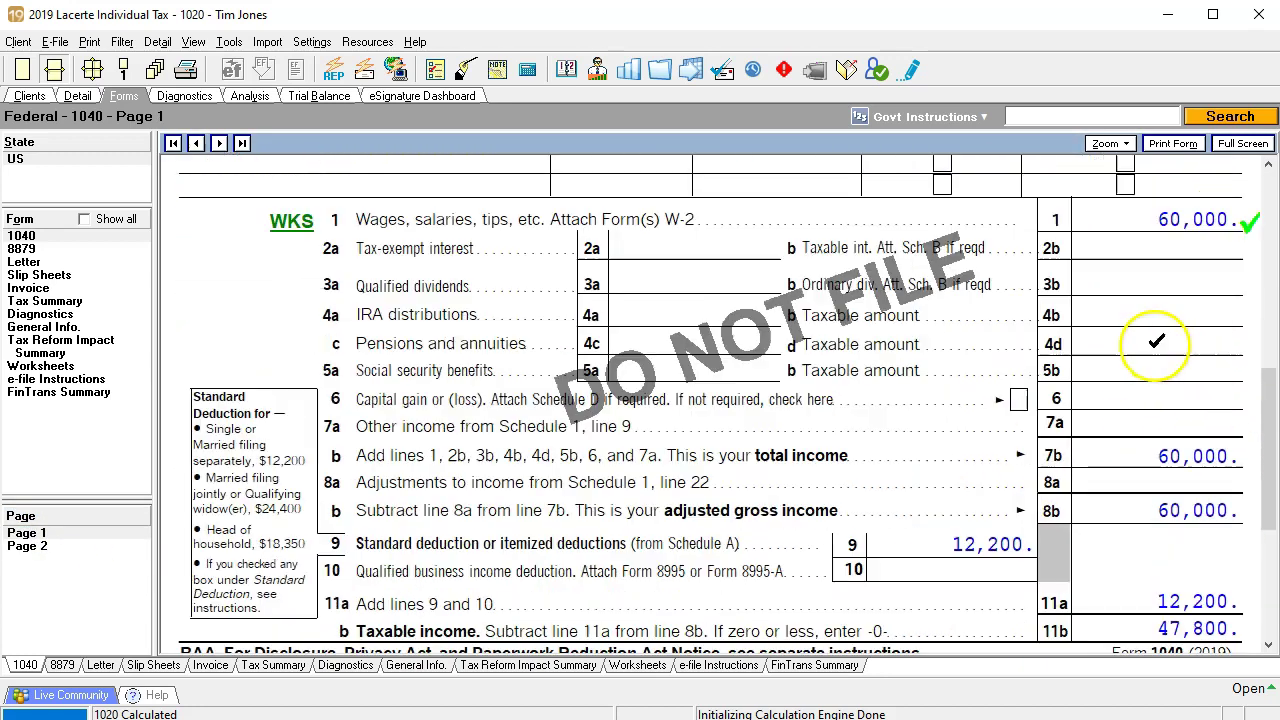
{"action": "left_click", "coordinate": [1128, 455]}
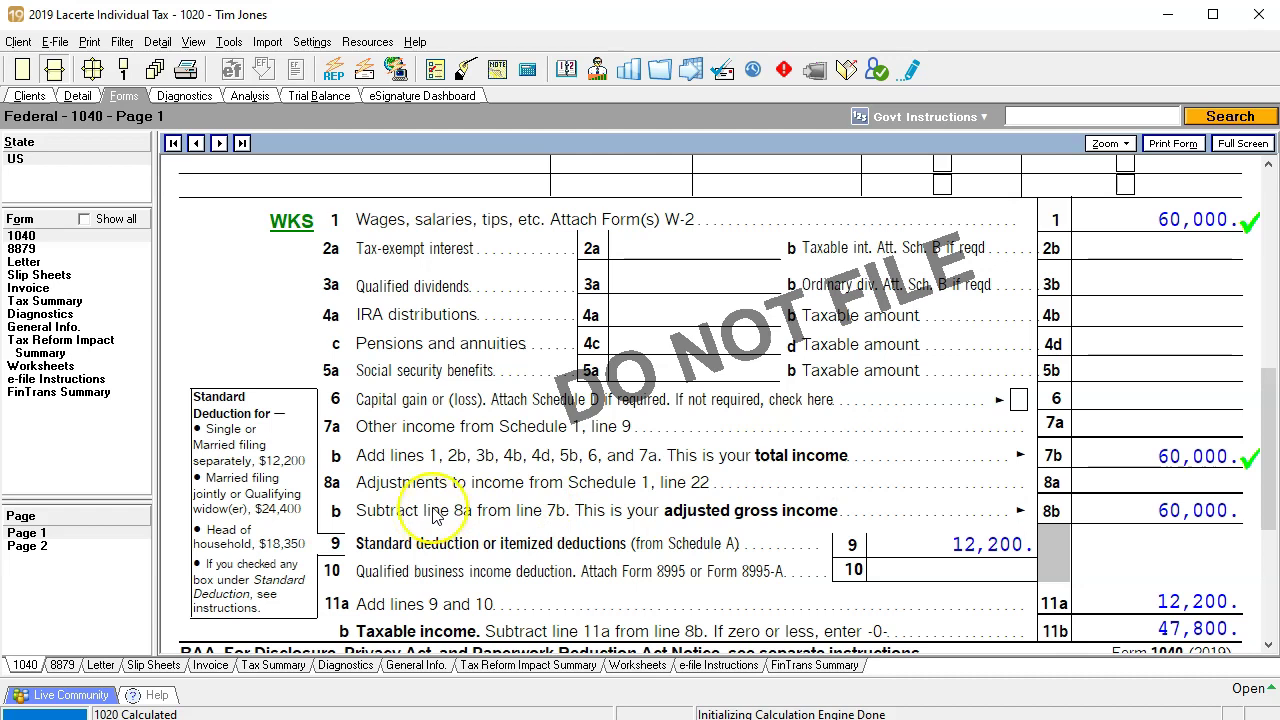
{"action": "left_click", "coordinate": [1125, 479]}
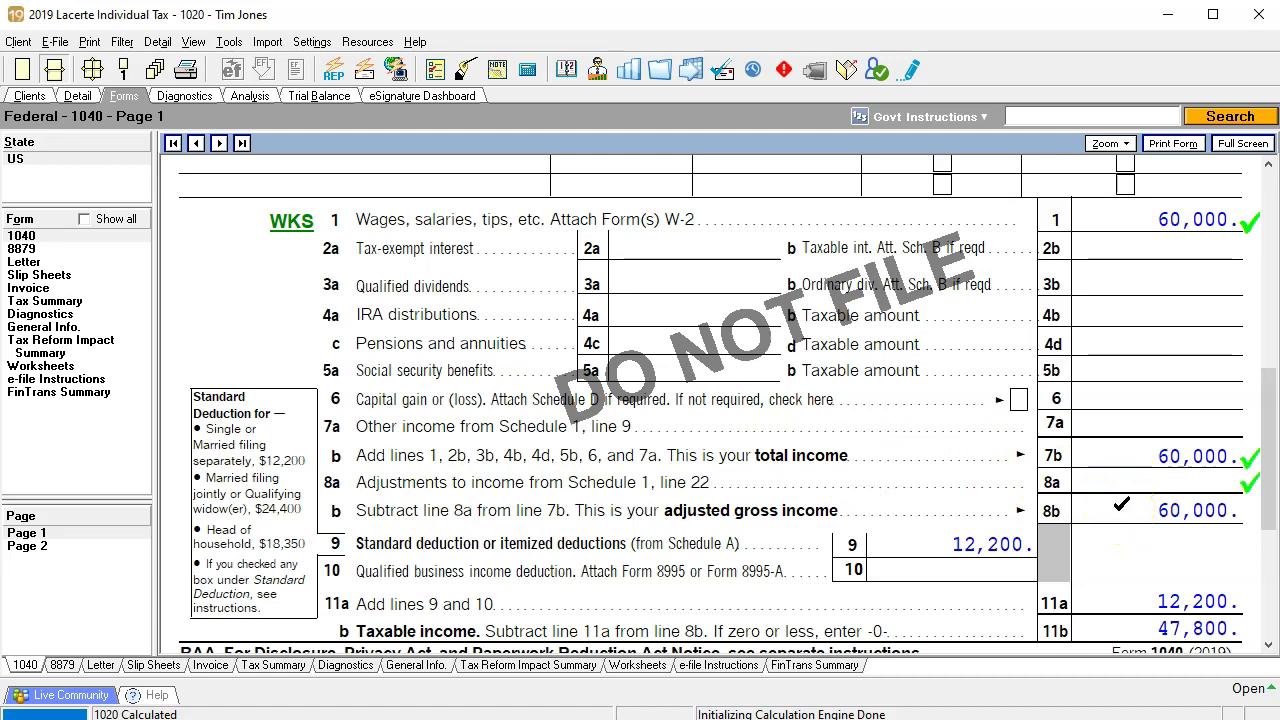
{"action": "left_click", "coordinate": [1121, 505]}
Tick off the standard deduction on line 9 and the taxable income on line 11b as verified.
{"action": "left_click", "coordinate": [920, 546]}
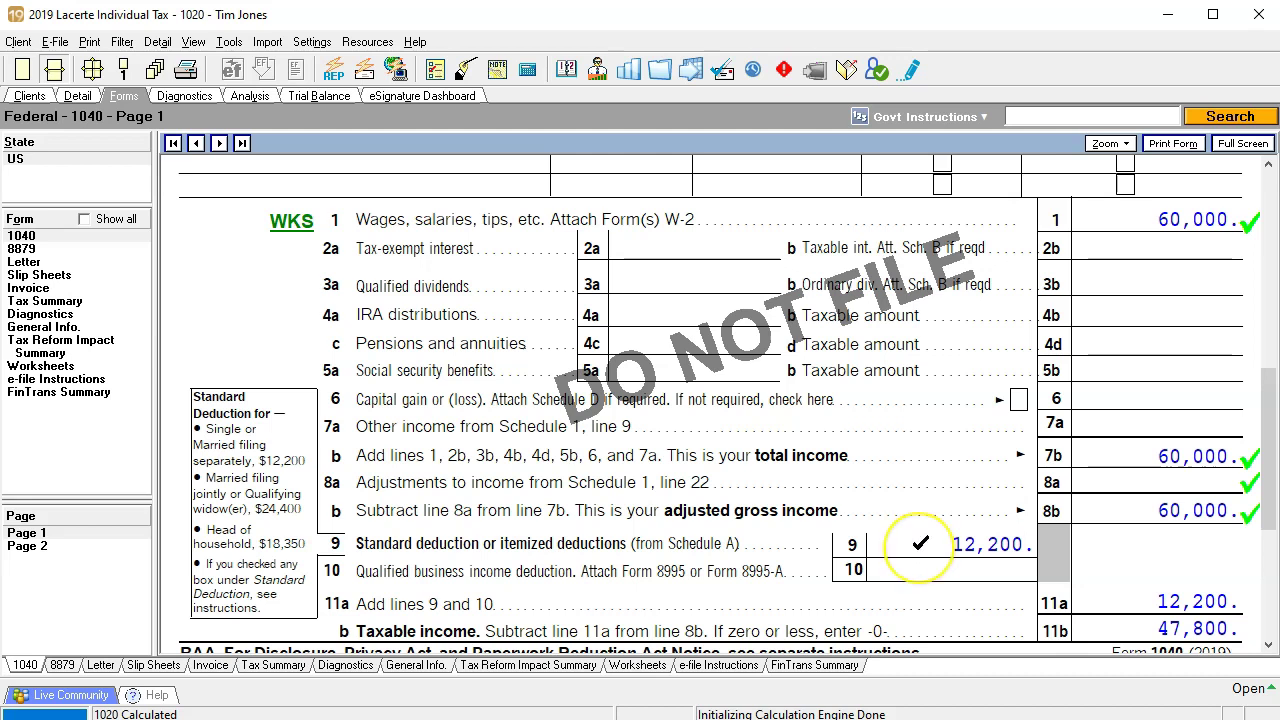
{"action": "left_click", "coordinate": [920, 543]}
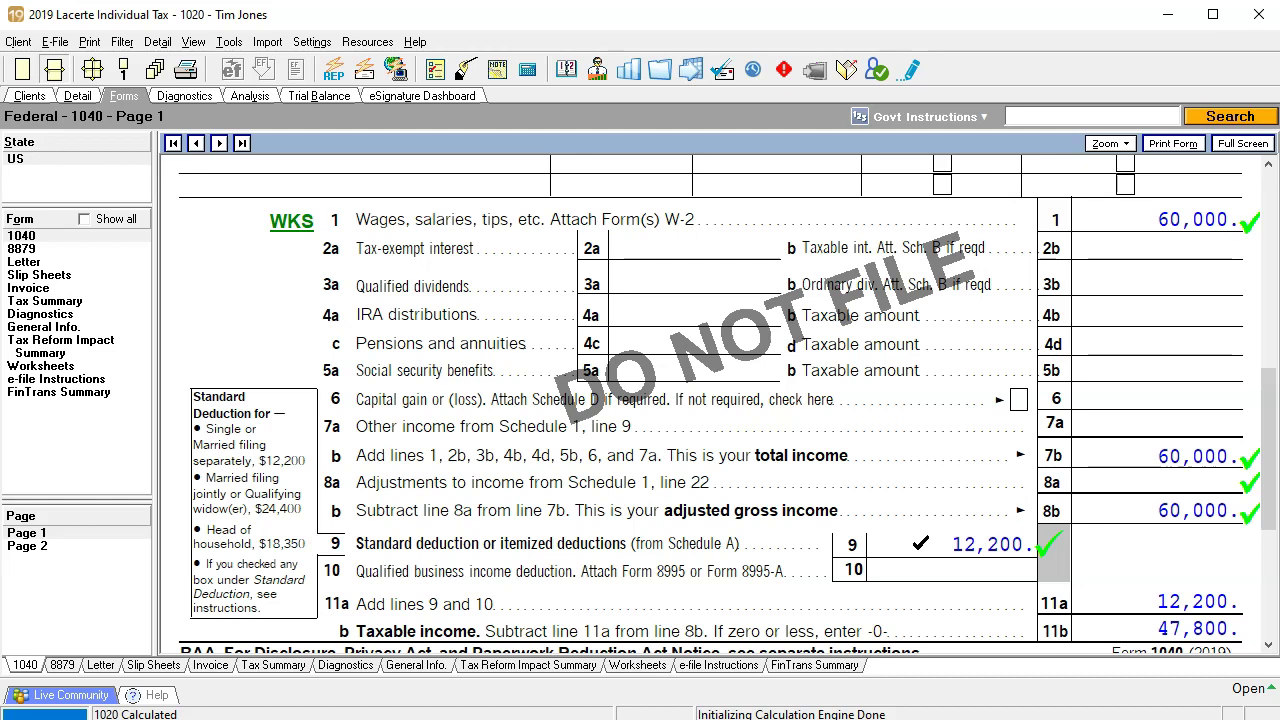
{"action": "left_click", "coordinate": [1066, 537]}
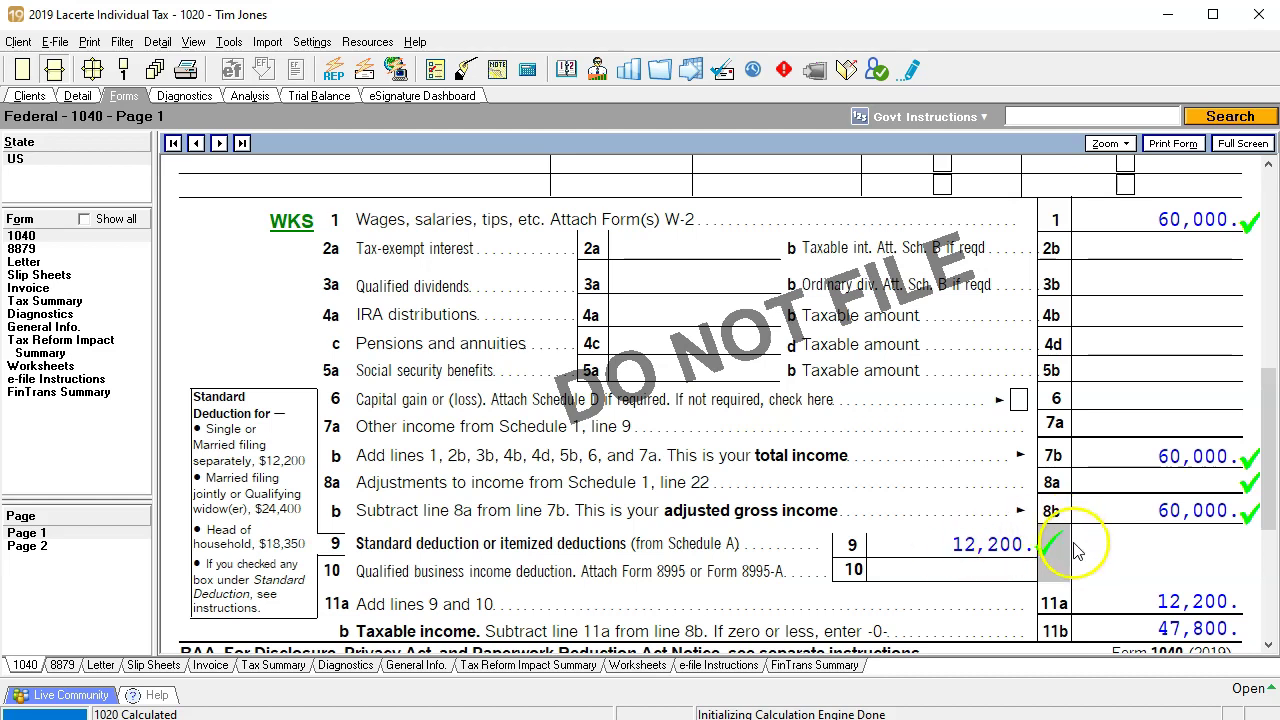
{"action": "scroll", "coordinate": [1066, 560], "scroll_direction": "down", "scroll_amount": 3}
{"action": "left_click", "coordinate": [1137, 503]}
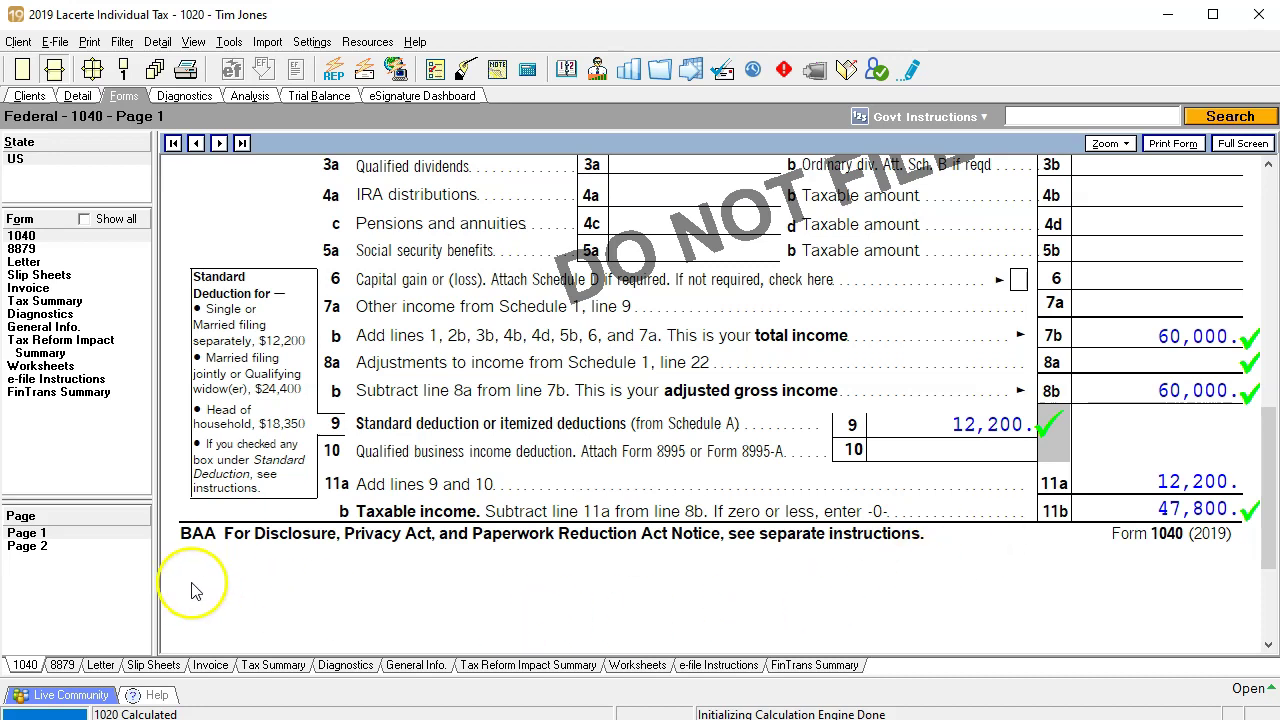
Tick off the tax on line 12a of page 2, and compare it with the taxable income on page 1.
{"action": "left_click", "coordinate": [27, 546]}
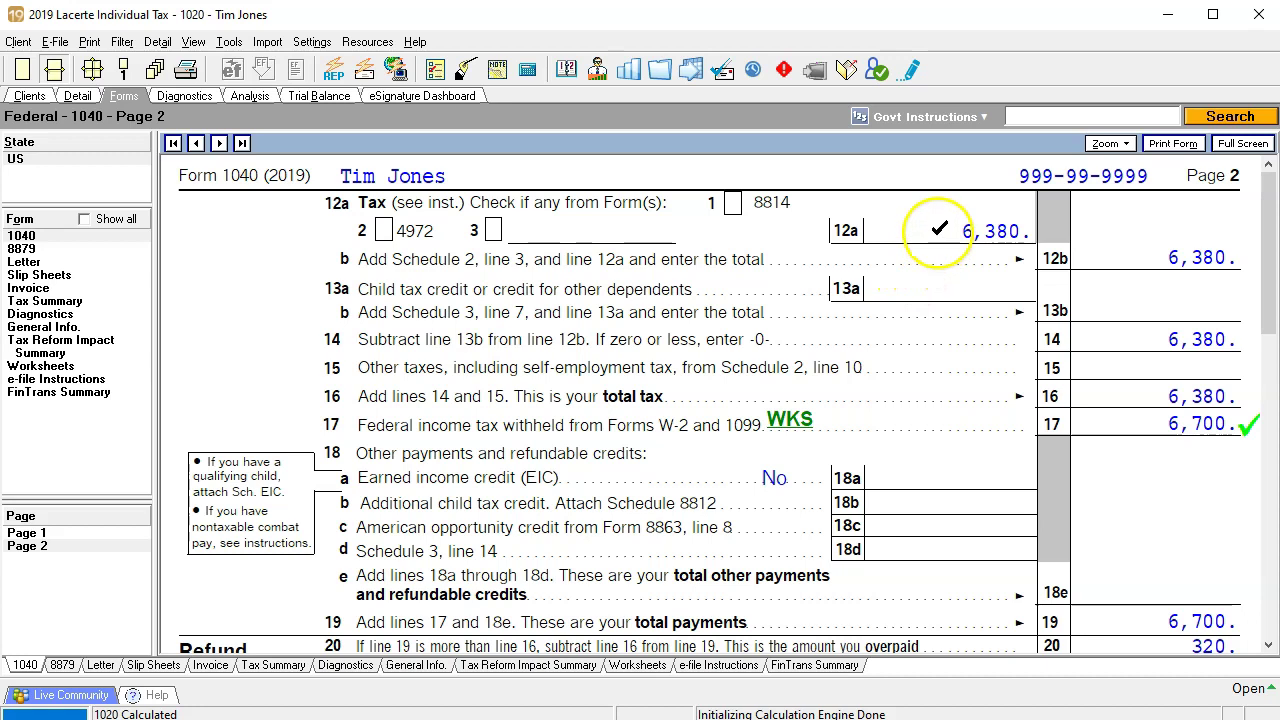
{"action": "left_click", "coordinate": [939, 228]}
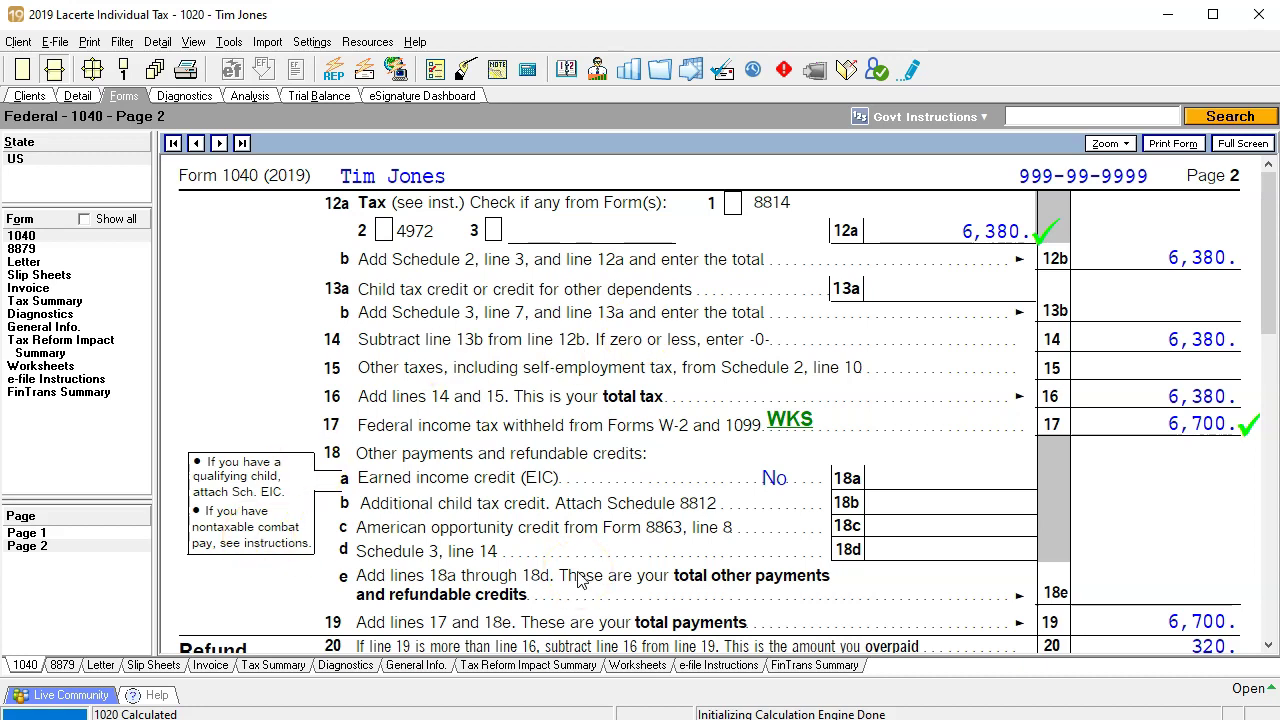
{"action": "left_click", "coordinate": [86, 537]}
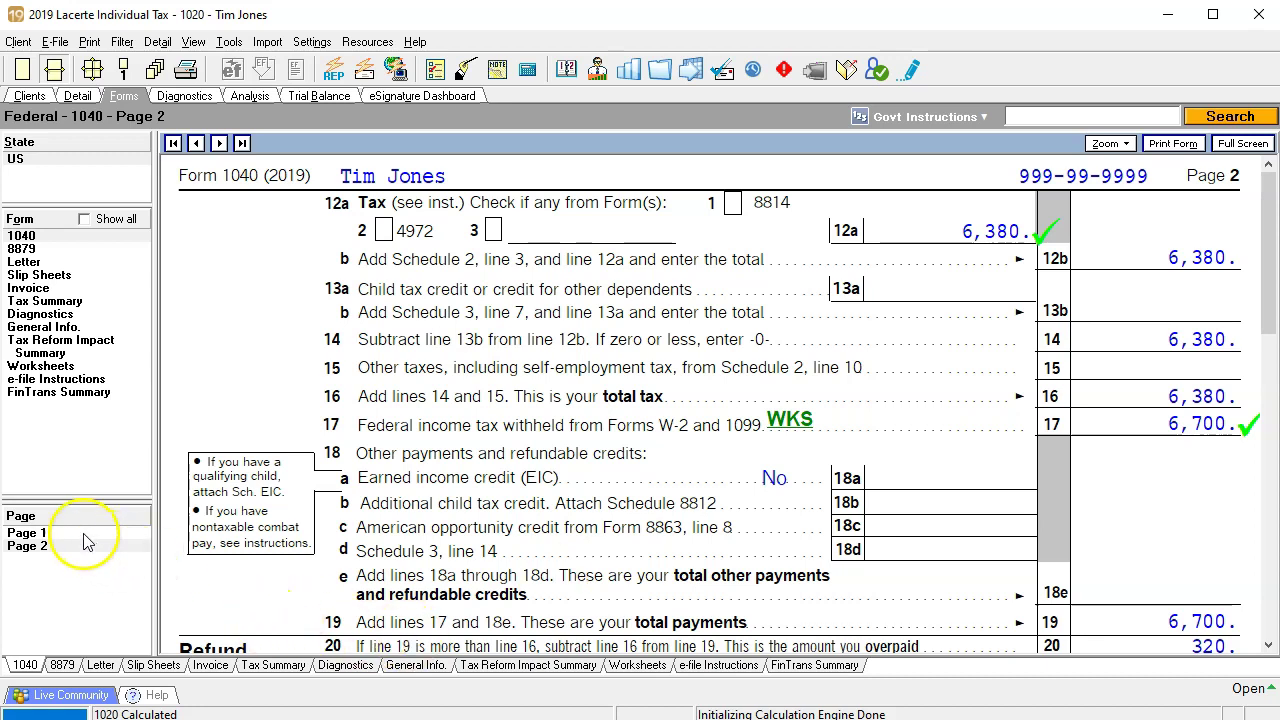
{"action": "scroll", "coordinate": [718, 527], "scroll_direction": "down", "scroll_amount": 2}
{"action": "scroll", "coordinate": [718, 527], "scroll_direction": "down", "scroll_amount": 5}
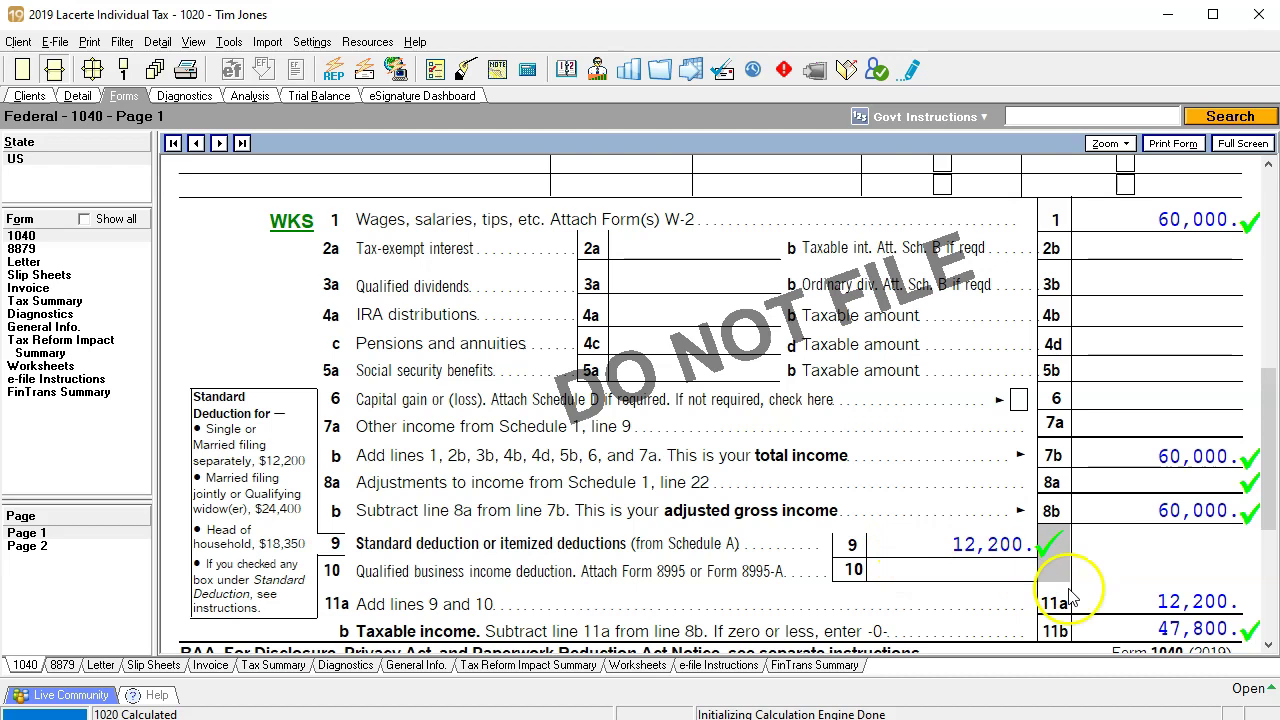
{"action": "scroll", "coordinate": [1080, 588], "scroll_direction": "down", "scroll_amount": 3}
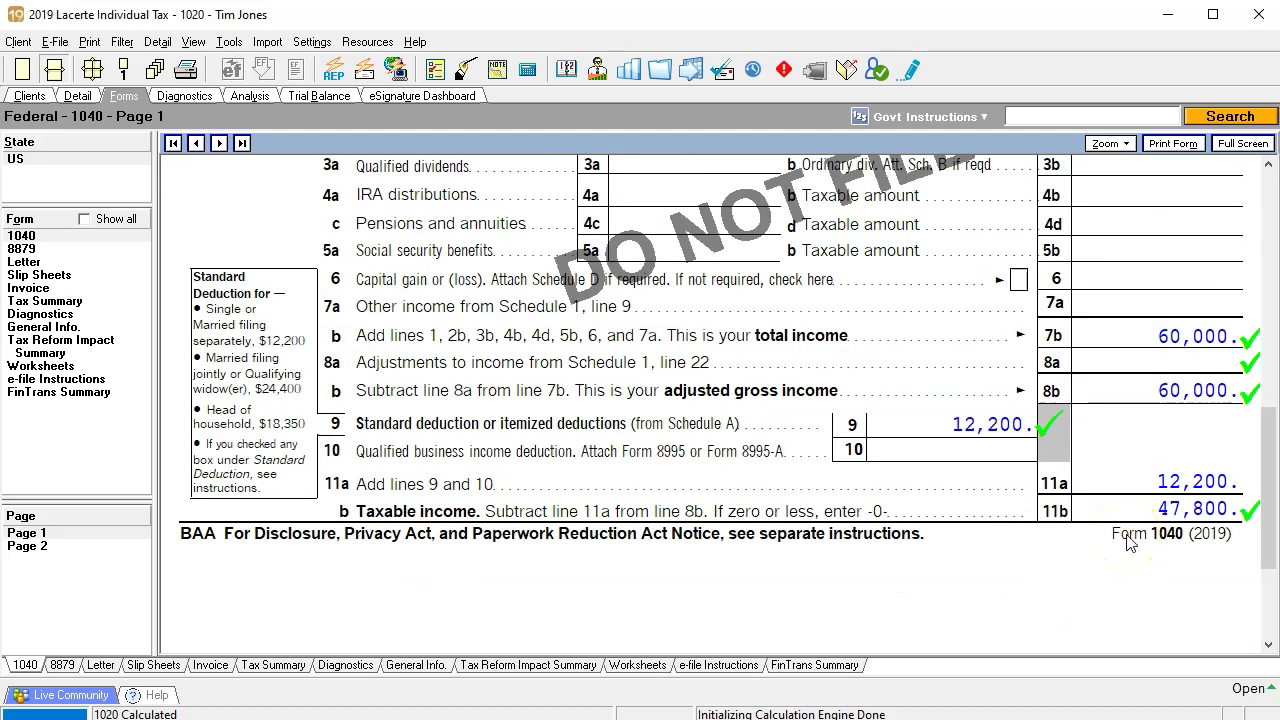
{"action": "left_click", "coordinate": [50, 546]}
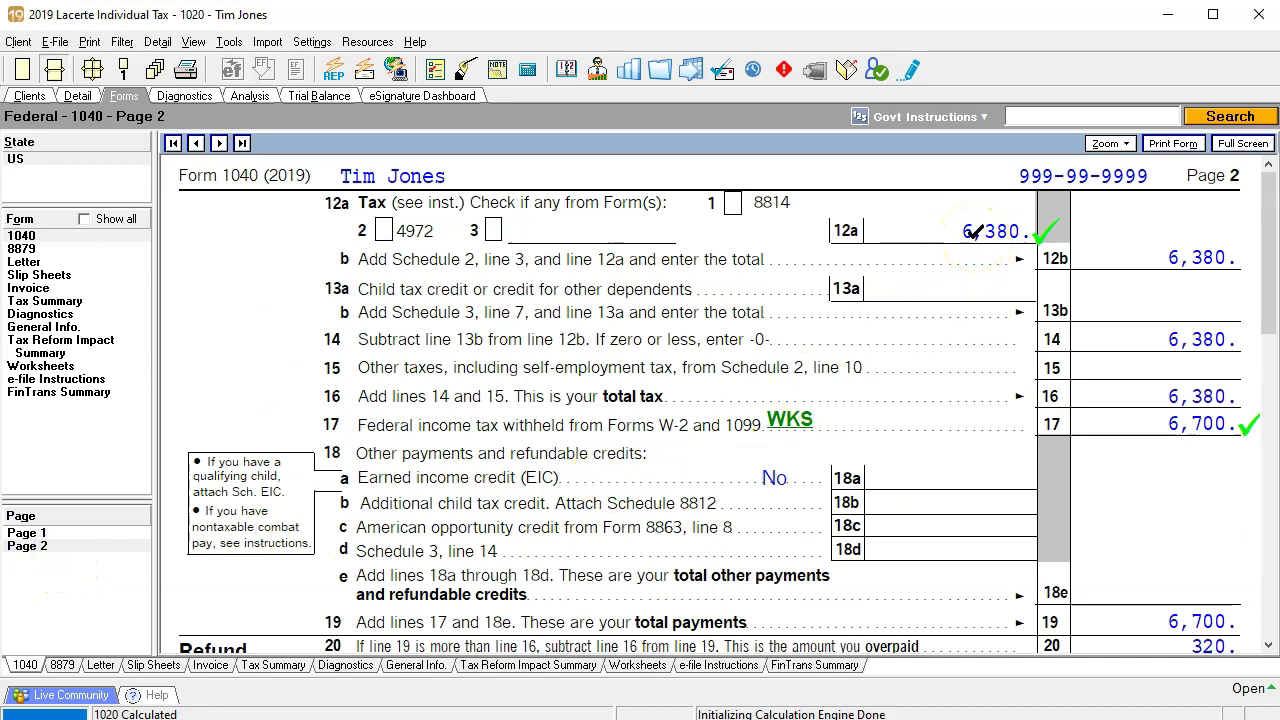
Tick off lines 14, 15 and 16 on Form 1040 page 2 as verified.
{"action": "left_click", "coordinate": [977, 234]}
{"action": "left_click", "coordinate": [1068, 303]}
{"action": "left_click", "coordinate": [1089, 336]}
{"action": "left_click", "coordinate": [1117, 366]}
{"action": "left_click", "coordinate": [1121, 393]}
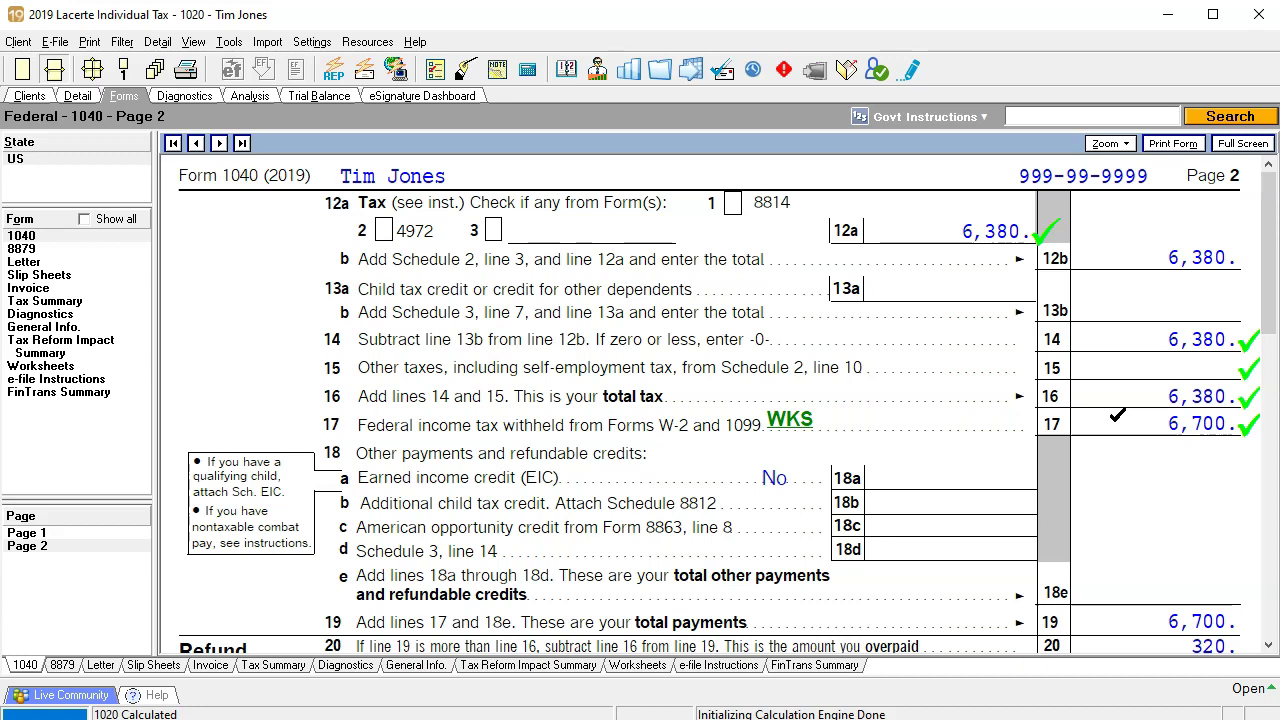
{"action": "left_click", "coordinate": [1117, 415]}
Review the refund, signature and preparer sections of page 2, and the filing details and income lines of page 1.
{"action": "scroll", "coordinate": [1116, 387], "scroll_direction": "down", "scroll_amount": 3}
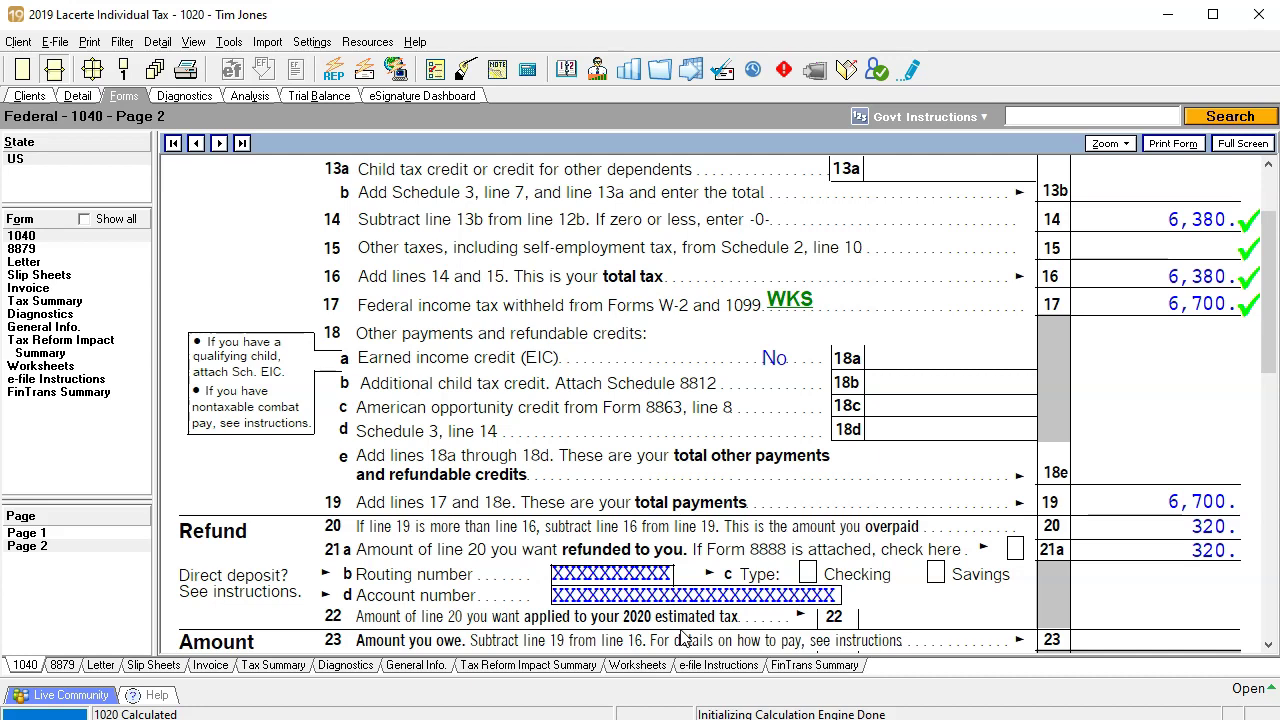
{"action": "scroll", "coordinate": [488, 490], "scroll_direction": "down", "scroll_amount": 3}
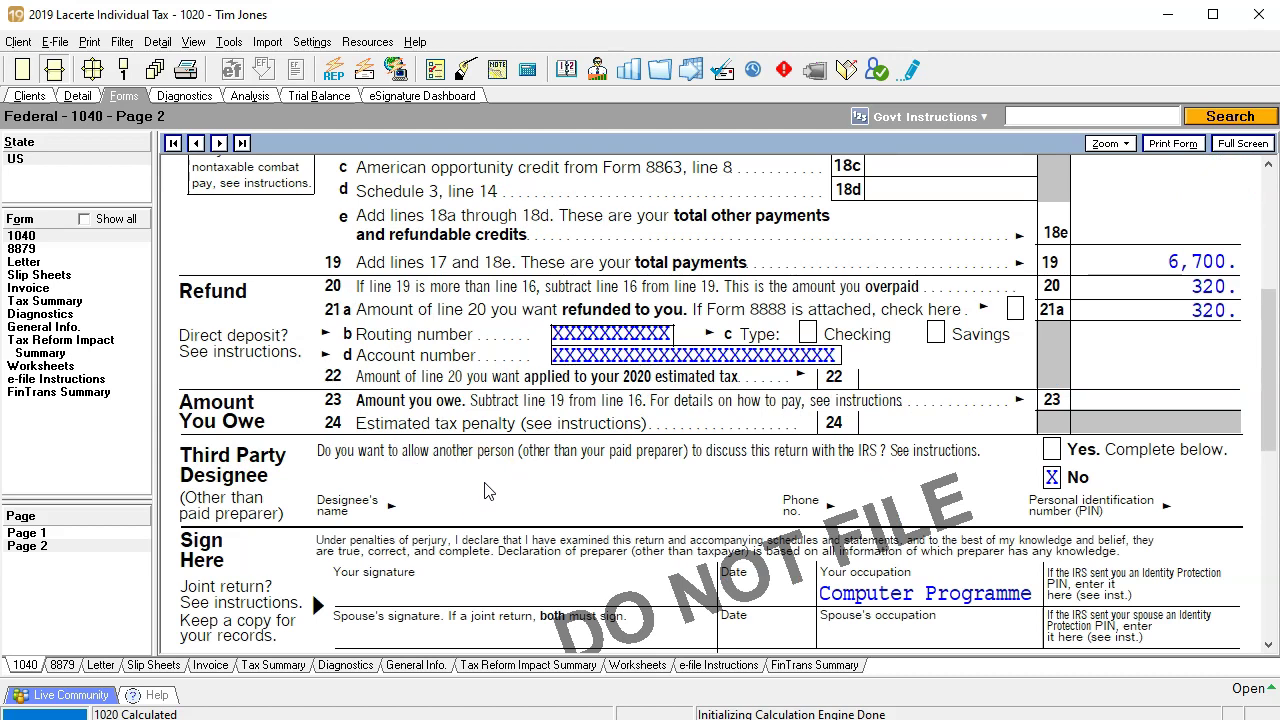
{"action": "scroll", "coordinate": [488, 490], "scroll_direction": "down", "scroll_amount": 1}
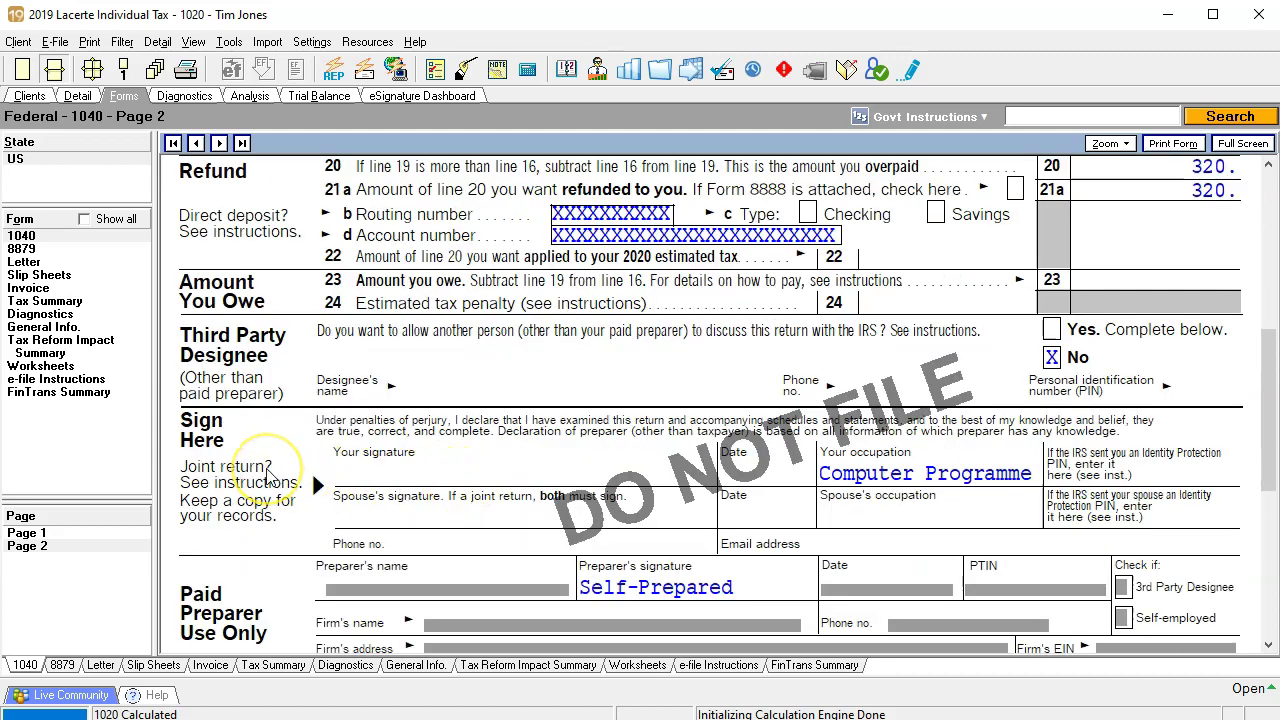
{"action": "scroll", "coordinate": [270, 478], "scroll_direction": "down", "scroll_amount": 1}
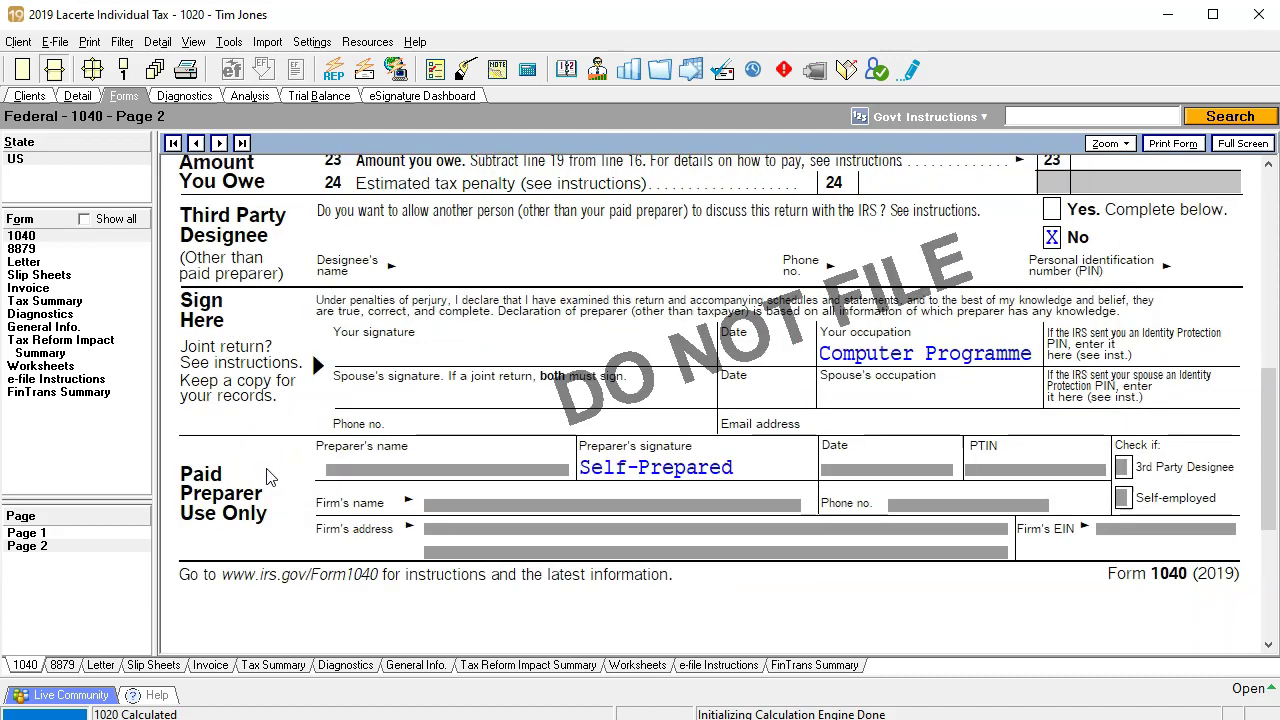
{"action": "scroll", "coordinate": [270, 478], "scroll_direction": "up", "scroll_amount": 6}
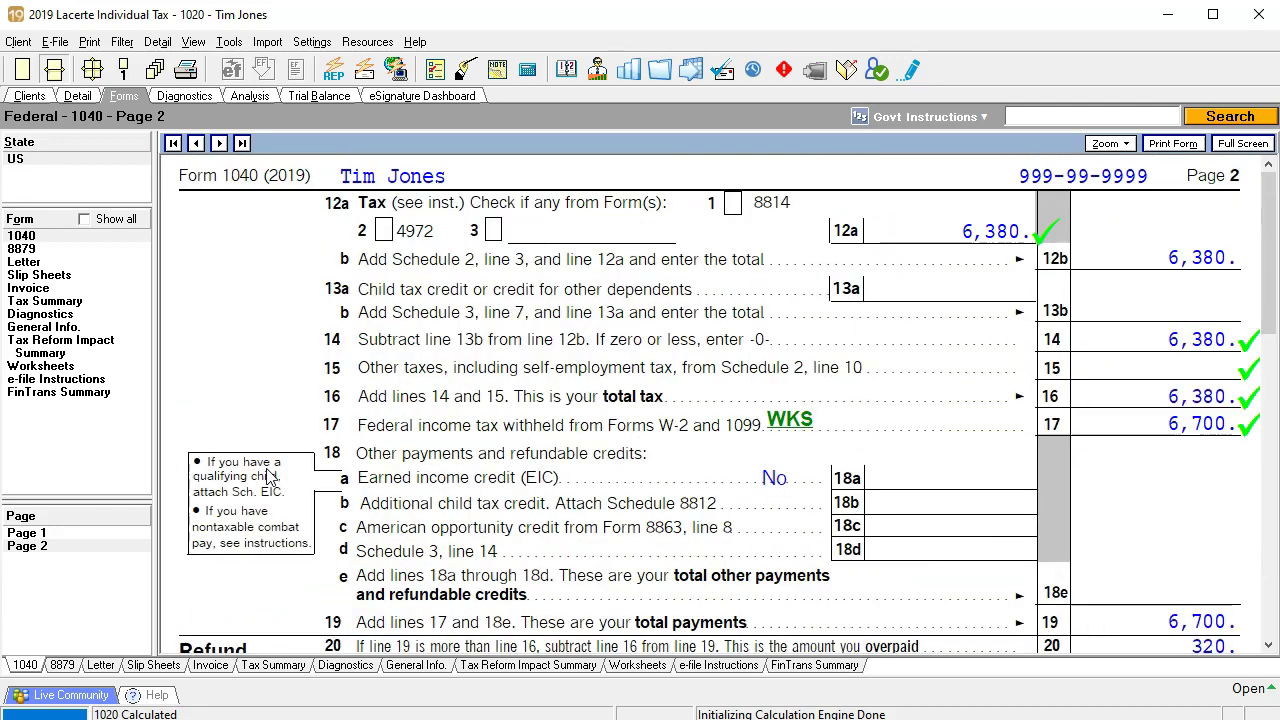
{"action": "left_click", "coordinate": [40, 533]}
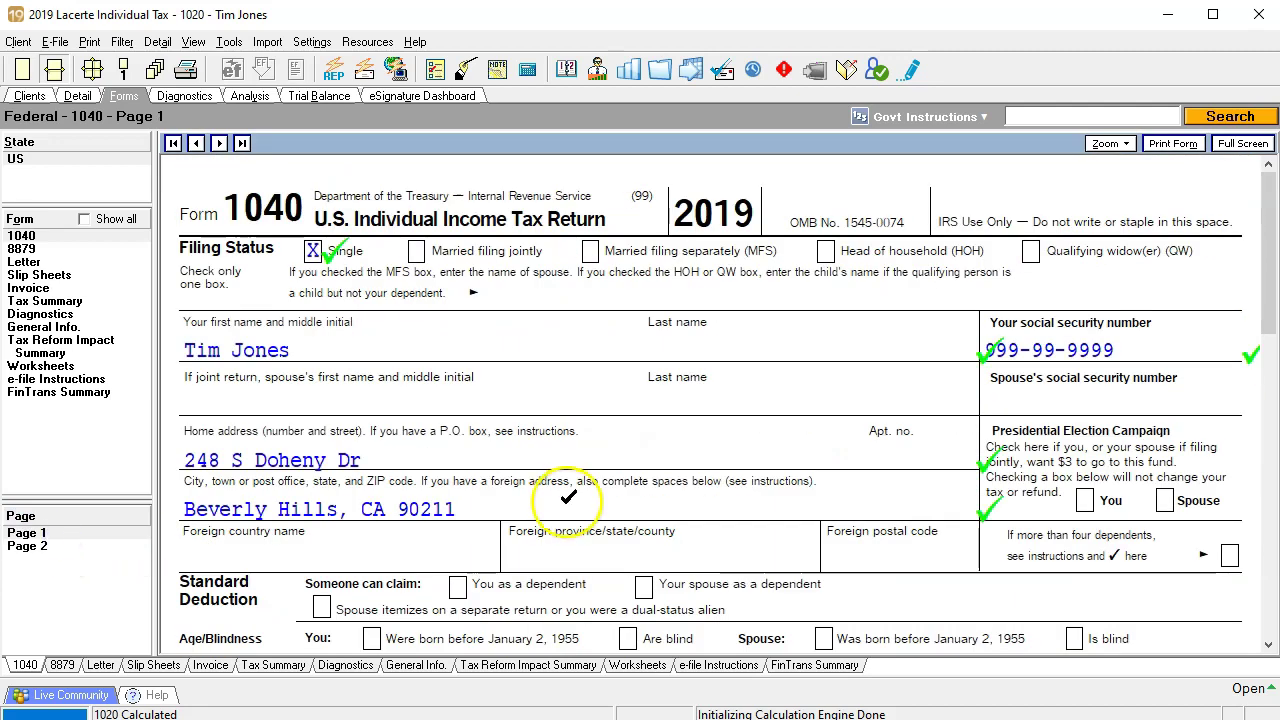
{"action": "scroll", "coordinate": [567, 497], "scroll_direction": "down", "scroll_amount": 4}
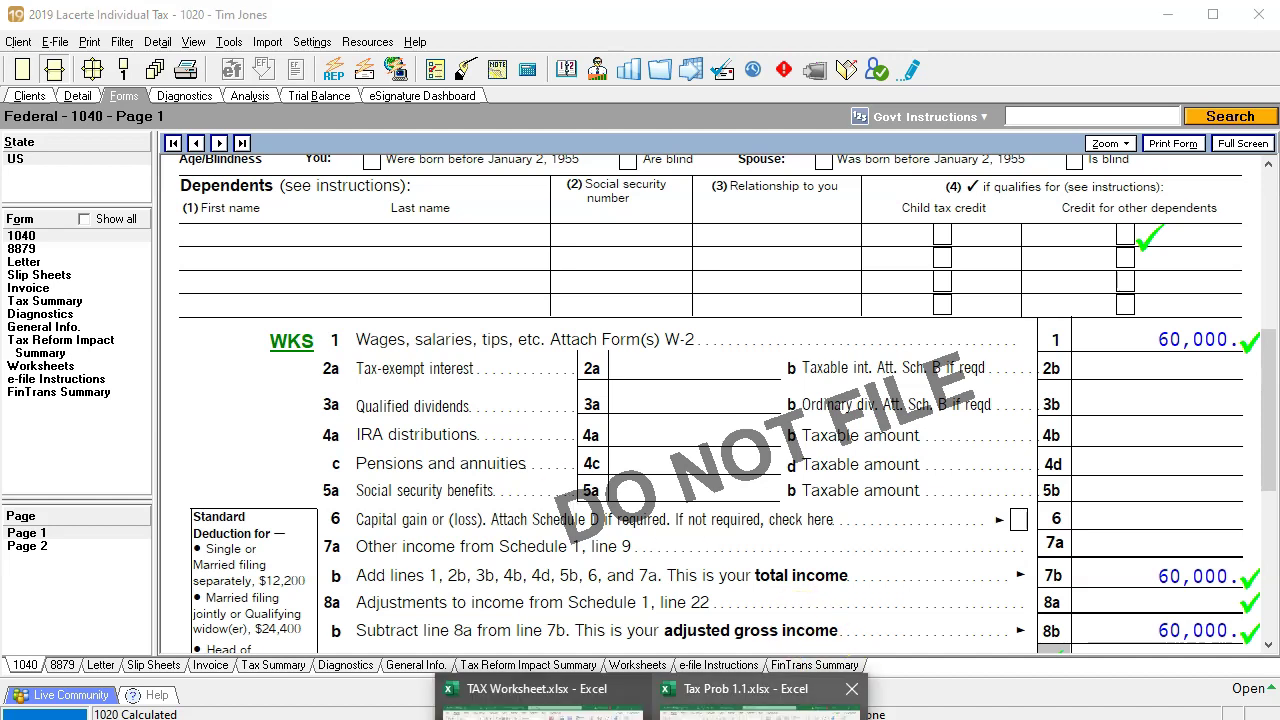
Switch to TAX Worksheet.xlsx in Excel and inspect the standard deduction cell C7 on the Tax Formula sheet.
{"action": "left_click", "coordinate": [530, 697]}
{"action": "left_click", "coordinate": [570, 486]}
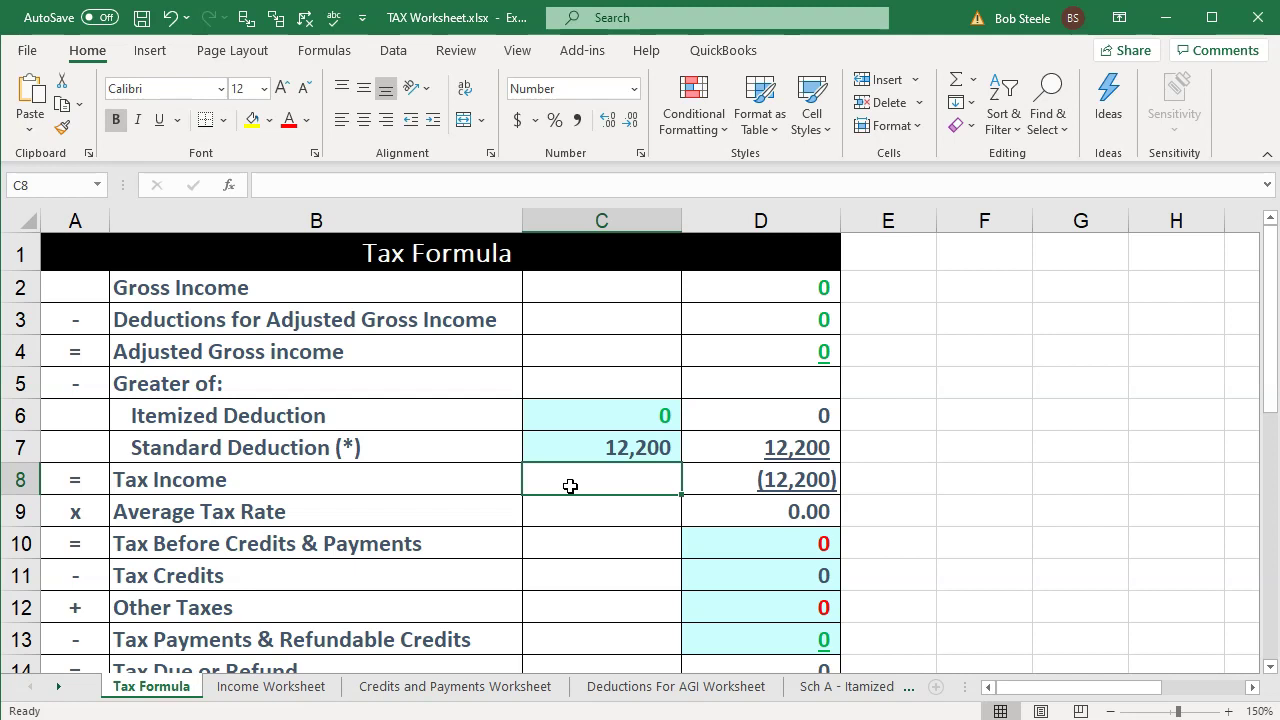
{"action": "left_click", "coordinate": [596, 440]}
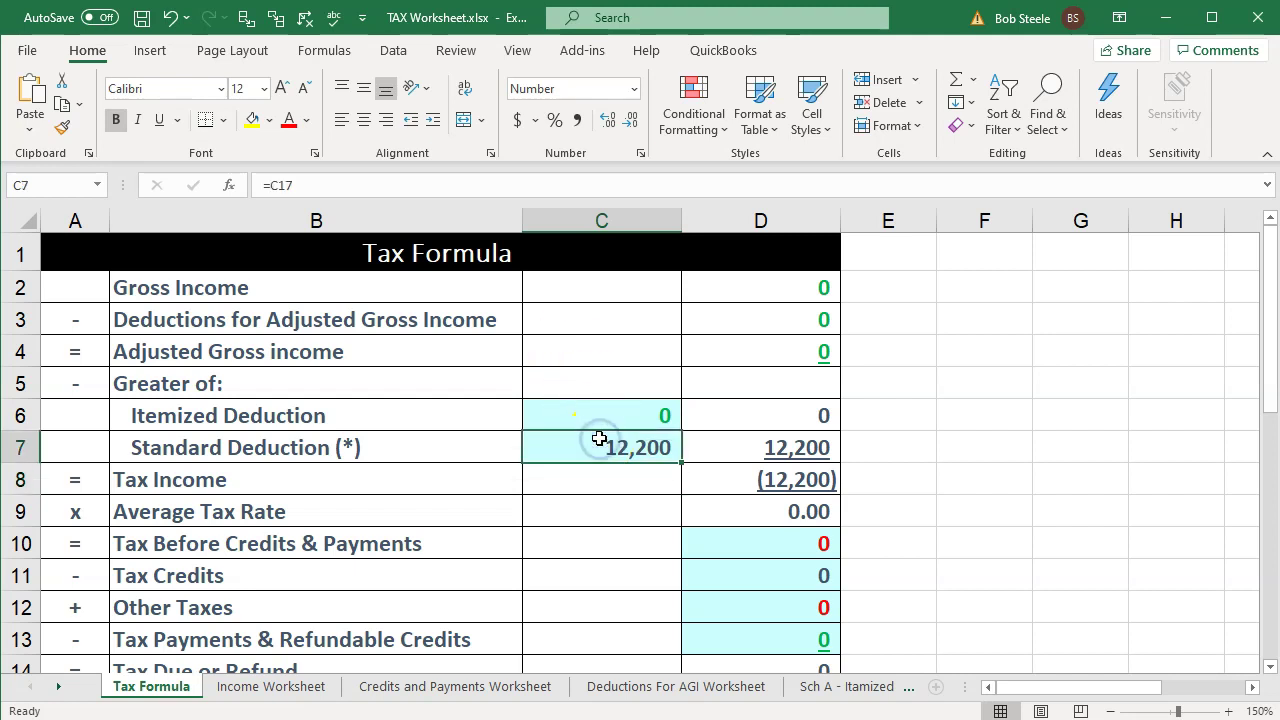